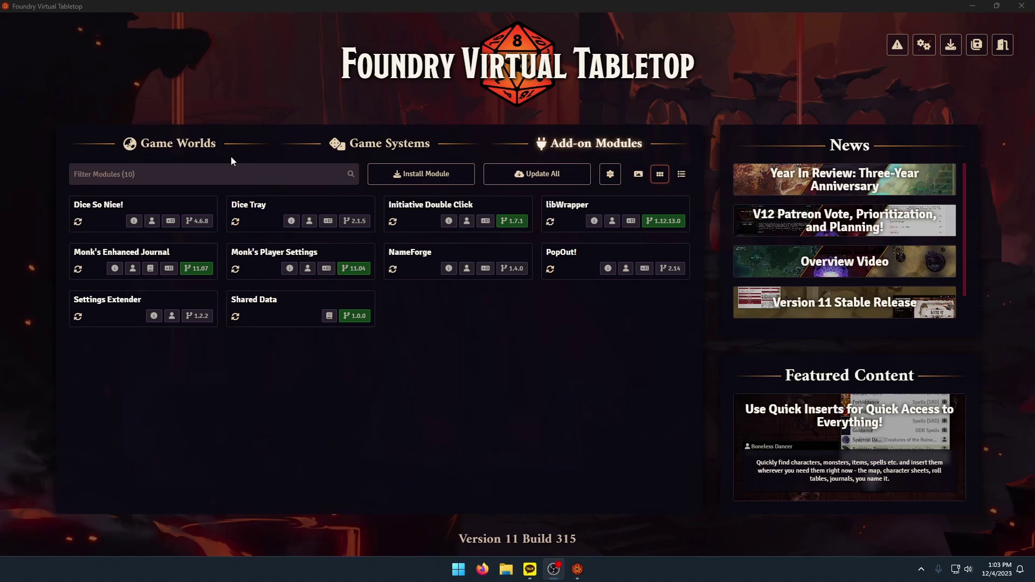
- Uninstall the NameForge add-on module and confirm its removal
{"action": "left_click", "coordinate": [453, 359]}
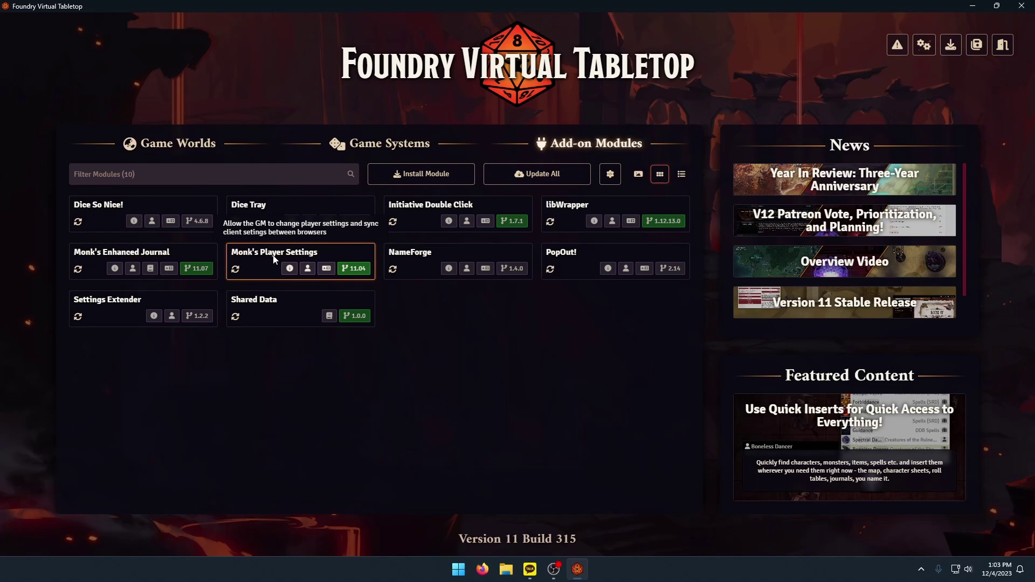
{"action": "right_click", "coordinate": [404, 257]}
{"action": "left_click", "coordinate": [415, 361]}
{"action": "left_click", "coordinate": [493, 322]}
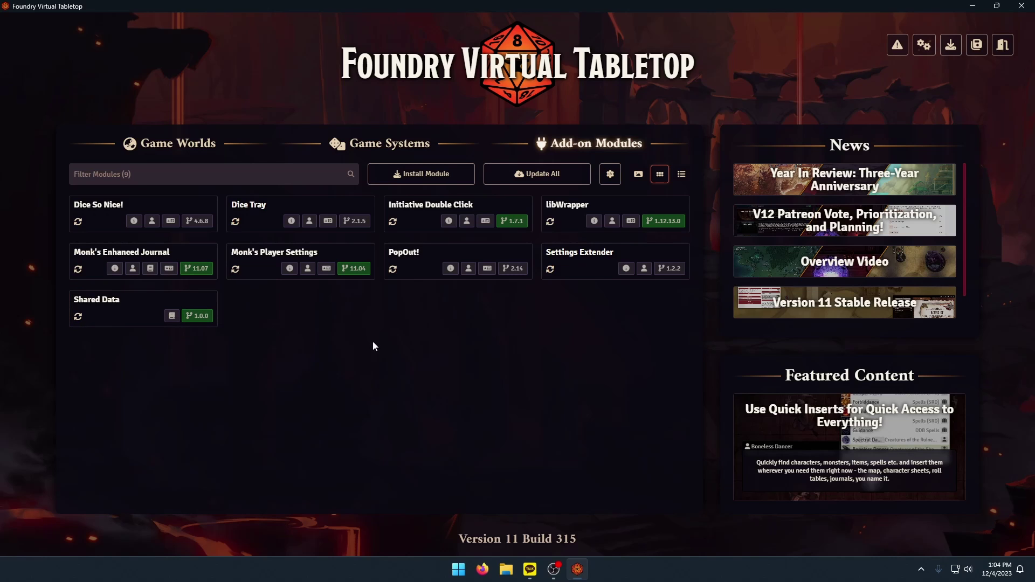
- Open the Initiative Double Click module's GitHub page, look over its README, and close the browser
{"action": "mouse_move", "coordinate": [455, 226]}
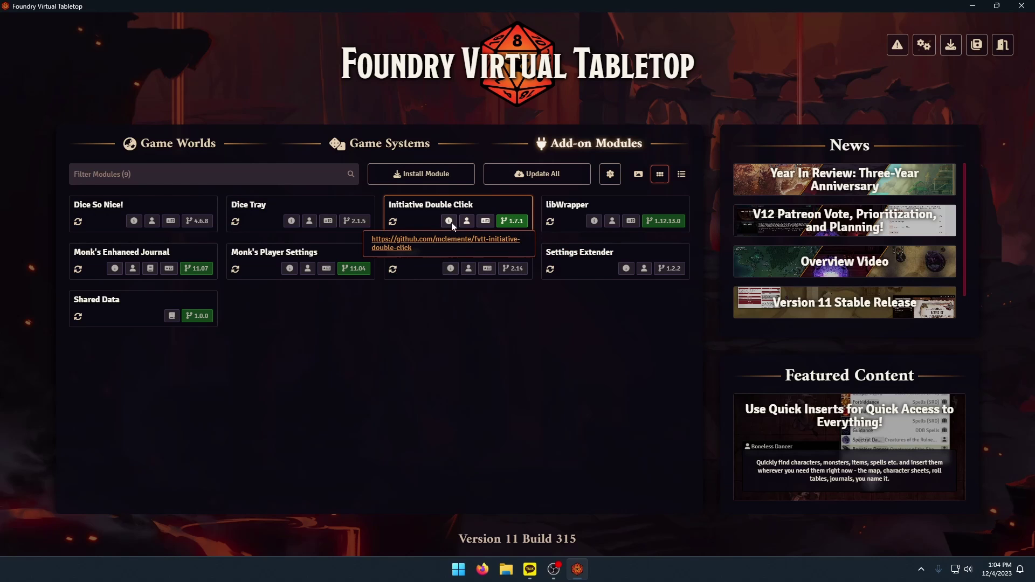
{"action": "left_click", "coordinate": [405, 247]}
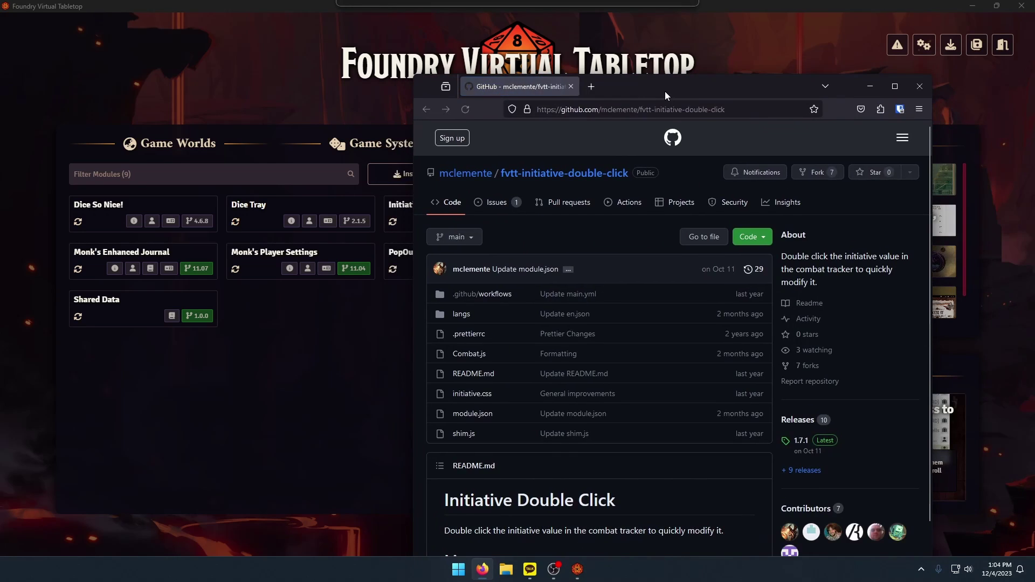
{"action": "left_click_drag", "start_coordinate": [665, 92], "coordinate": [571, 11]}
{"action": "scroll", "coordinate": [70, 283], "scroll_direction": "down", "scroll_amount": 2}
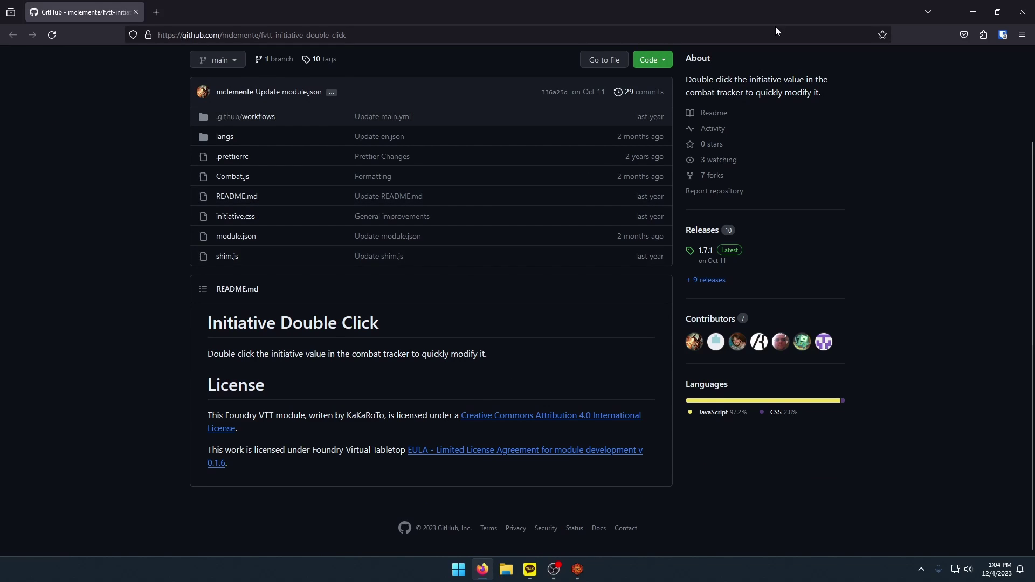
{"action": "left_click", "coordinate": [1022, 12]}
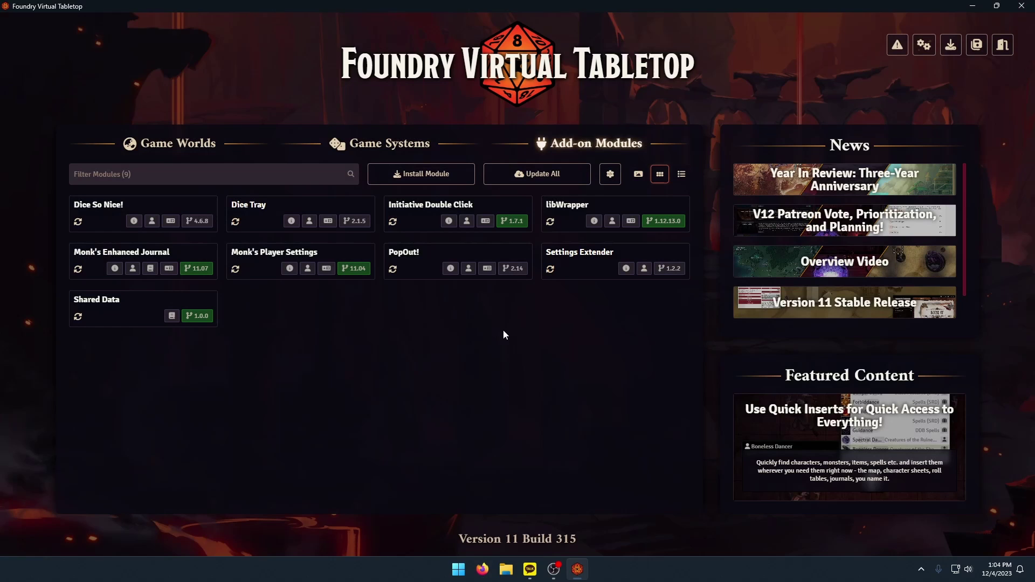
- Open the Monk's Player Settings GitHub page, read its README description, and close the browser
{"action": "mouse_move", "coordinate": [449, 221]}
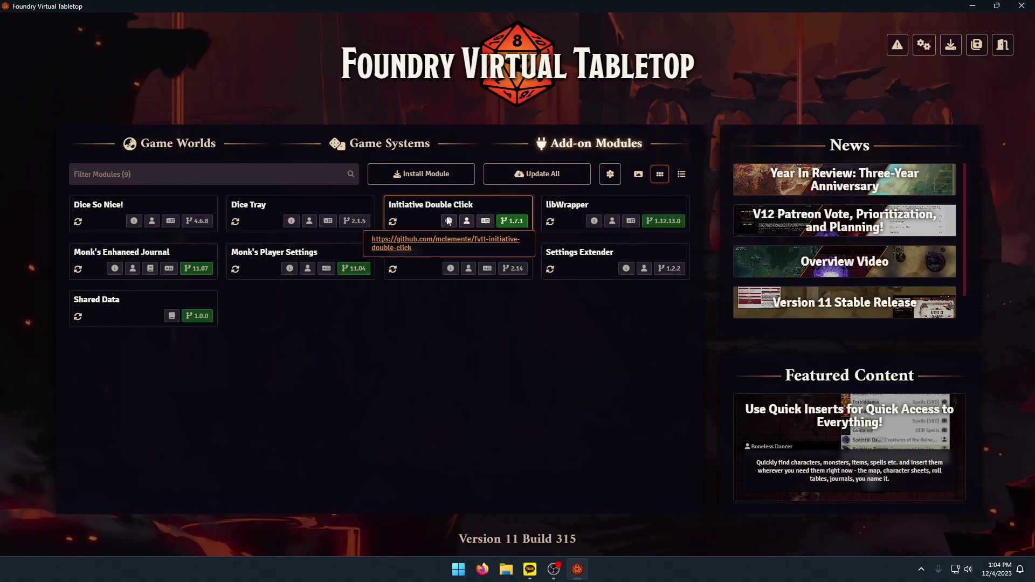
{"action": "mouse_move", "coordinate": [117, 255]}
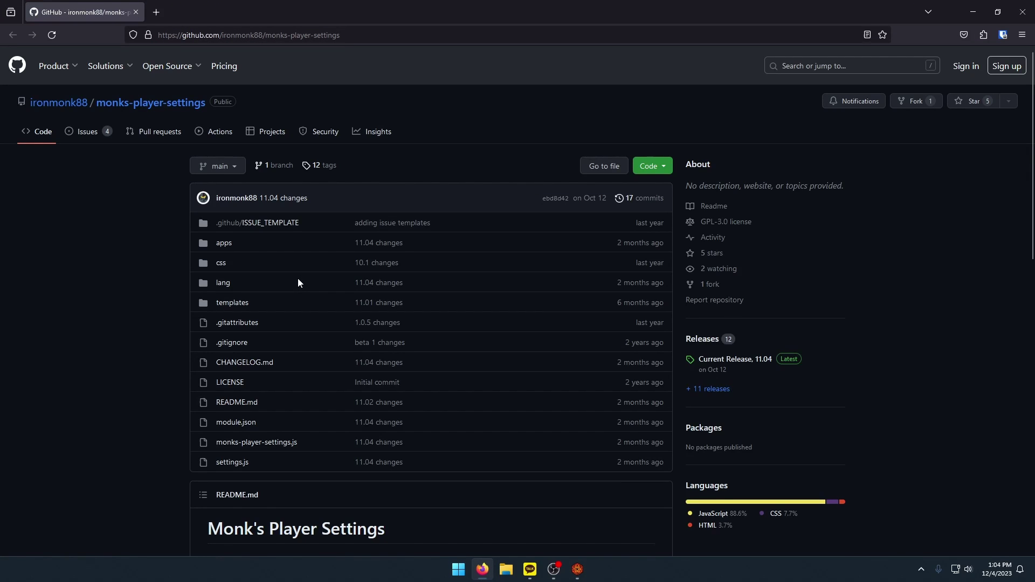
{"action": "scroll", "coordinate": [75, 377], "scroll_direction": "down", "scroll_amount": 5}
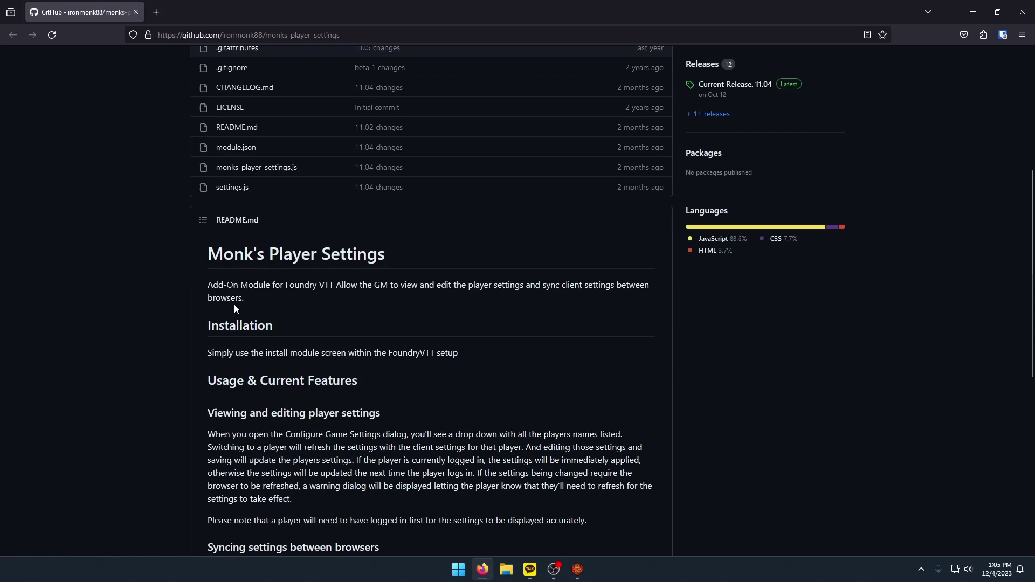
{"action": "scroll", "coordinate": [232, 307], "scroll_direction": "up", "scroll_amount": 2}
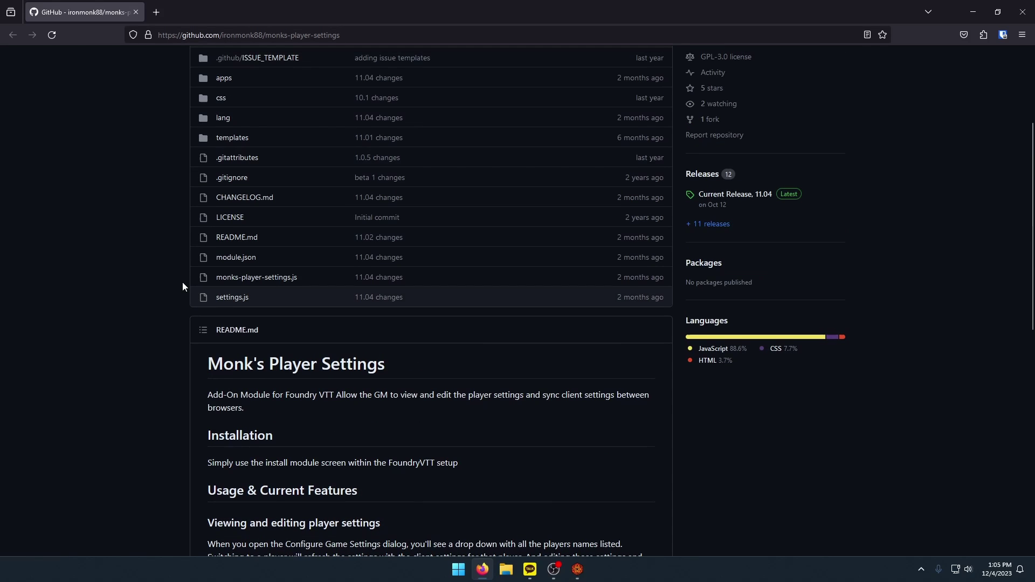
{"action": "scroll", "coordinate": [185, 280], "scroll_direction": "up", "scroll_amount": 2}
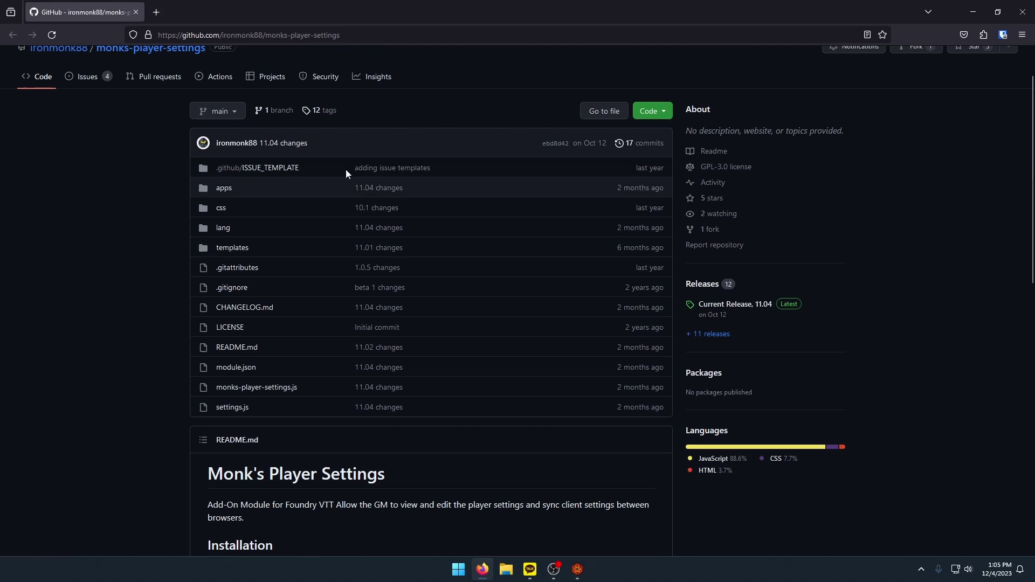
{"action": "left_click", "coordinate": [1023, 12]}
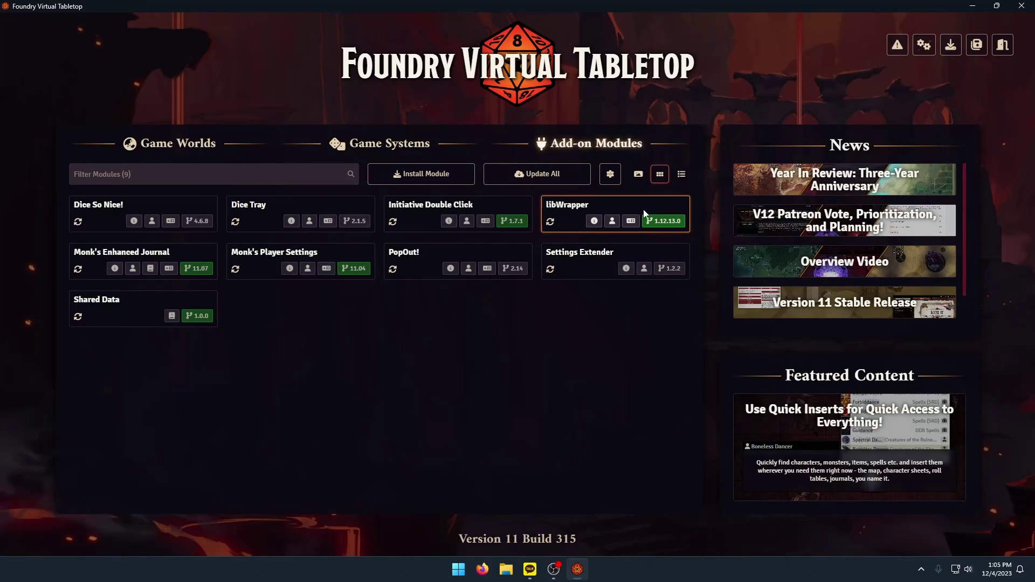
- Launch the High and Dry game world
{"action": "mouse_move", "coordinate": [414, 259]}
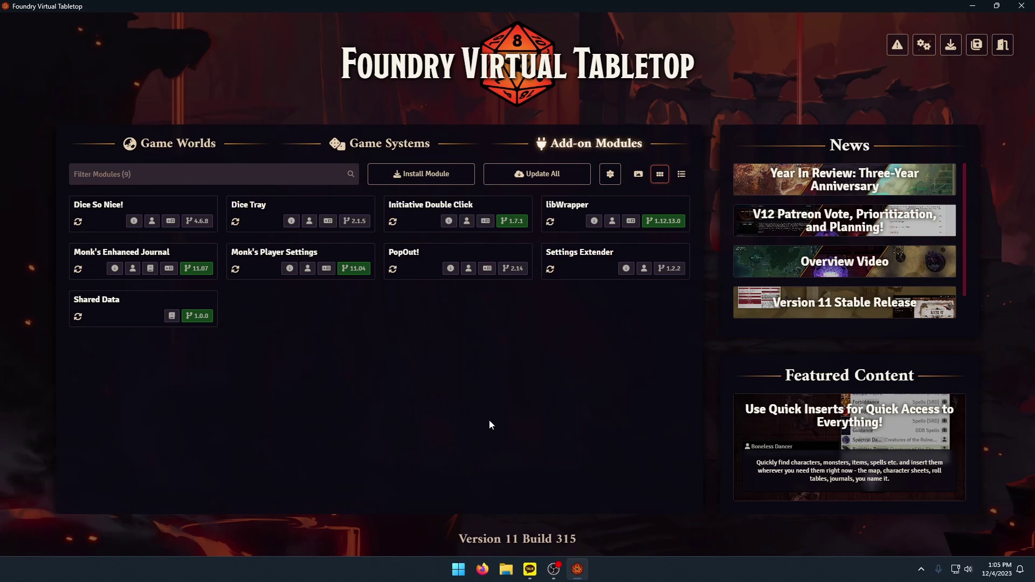
{"action": "mouse_move", "coordinate": [578, 574]}
{"action": "left_click", "coordinate": [192, 150]}
{"action": "mouse_move", "coordinate": [181, 265]}
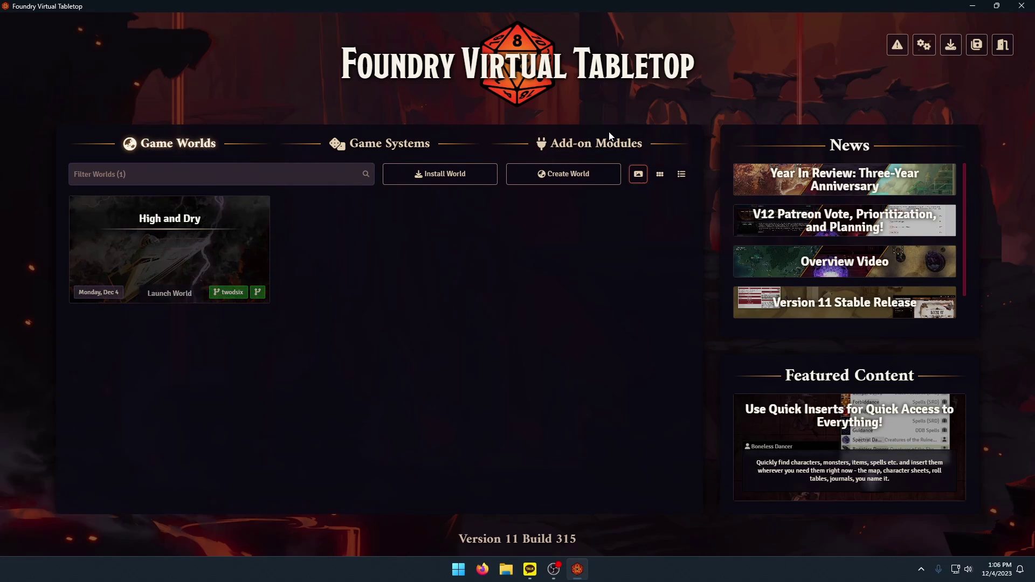
{"action": "left_click", "coordinate": [593, 145]}
{"action": "left_click", "coordinate": [183, 146]}
{"action": "left_click", "coordinate": [167, 274]}
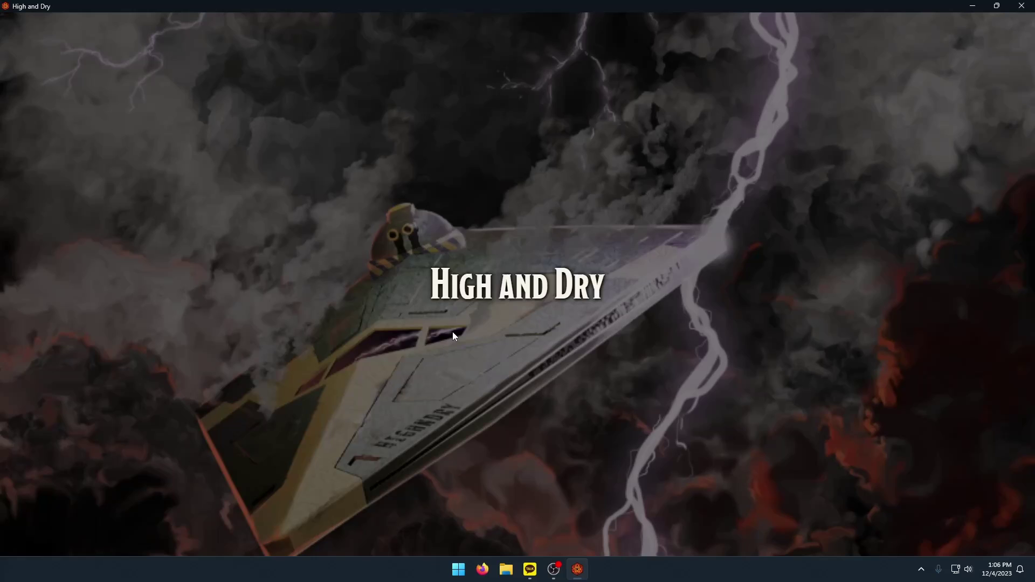
- Choose Gamemaster as the login user for the High and Dry session
{"action": "left_click", "coordinate": [499, 228]}
{"action": "left_click", "coordinate": [500, 234]}
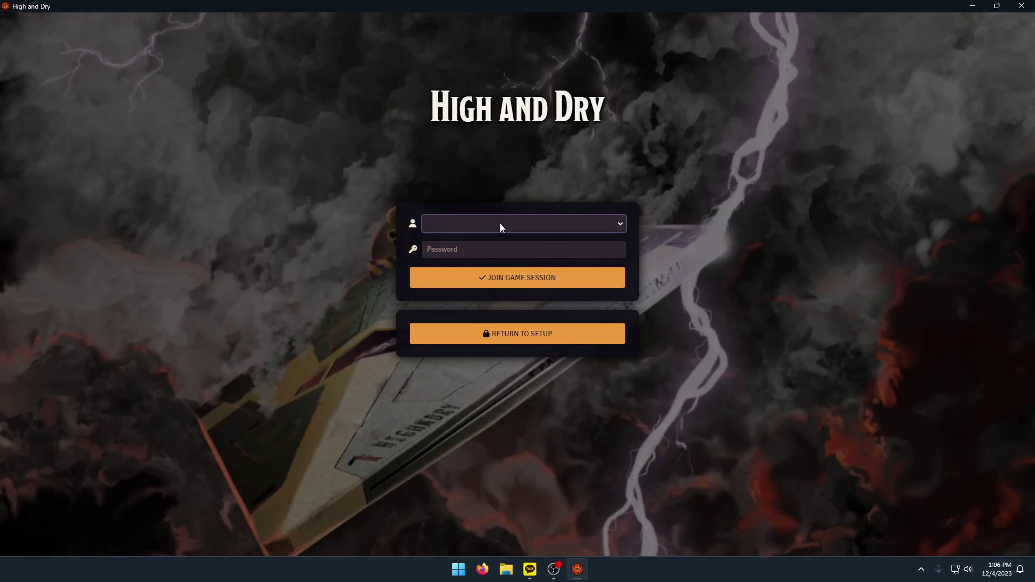
{"action": "left_click", "coordinate": [500, 223]}
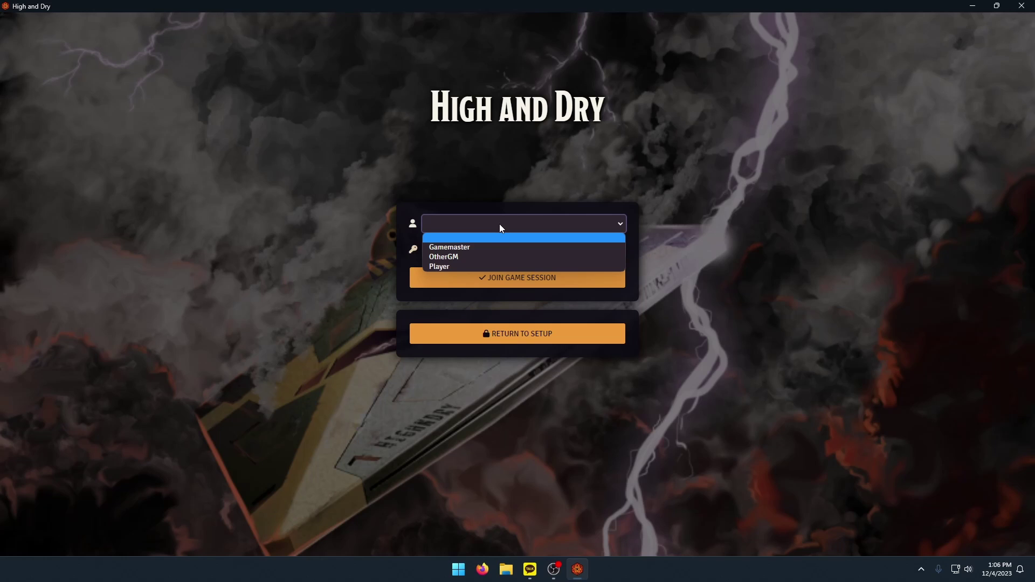
{"action": "left_click", "coordinate": [480, 249]}
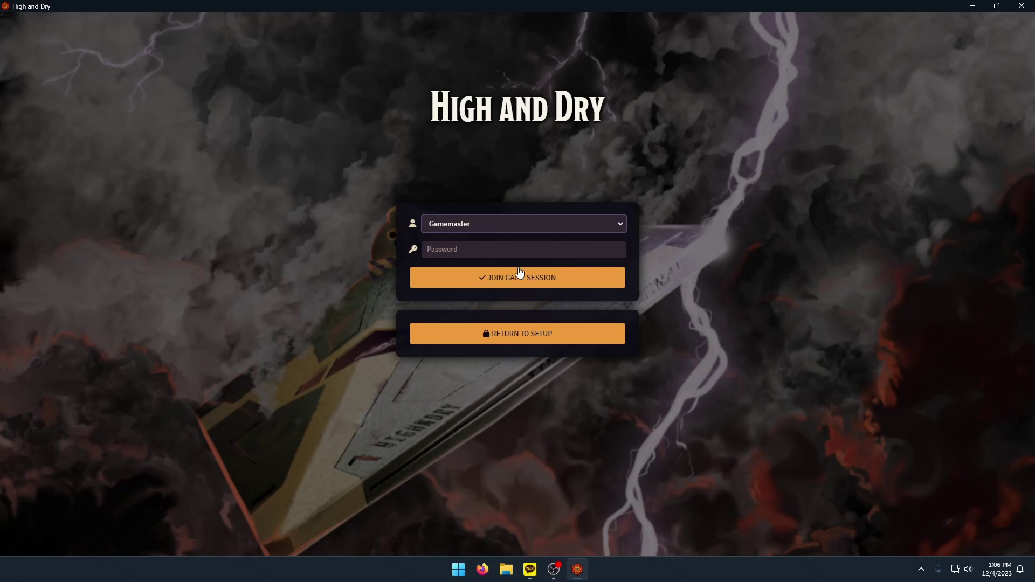
{"action": "left_click", "coordinate": [491, 225]}
{"action": "left_click", "coordinate": [480, 248]}
{"action": "left_click", "coordinate": [444, 225]}
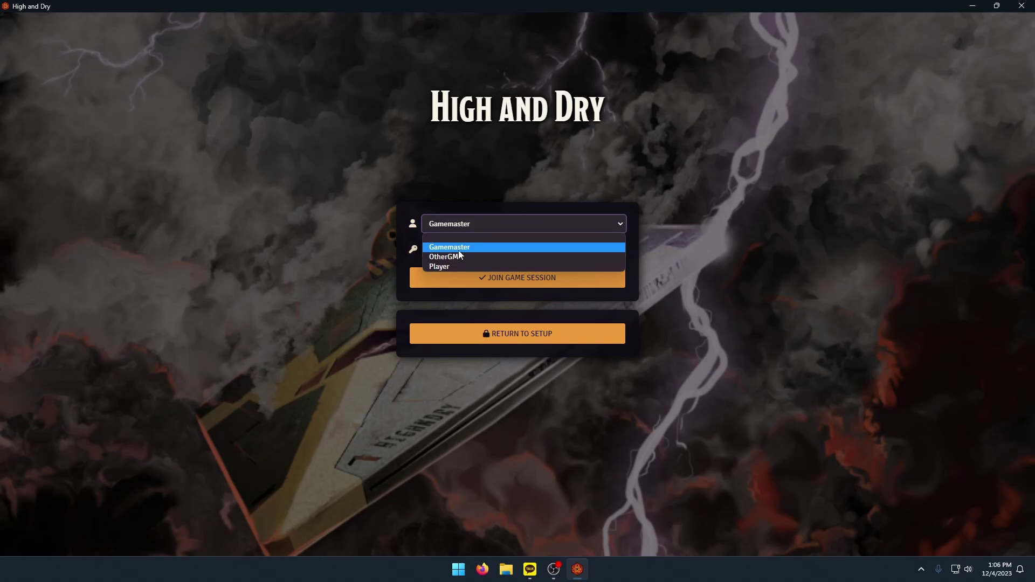
{"action": "left_click", "coordinate": [453, 257]}
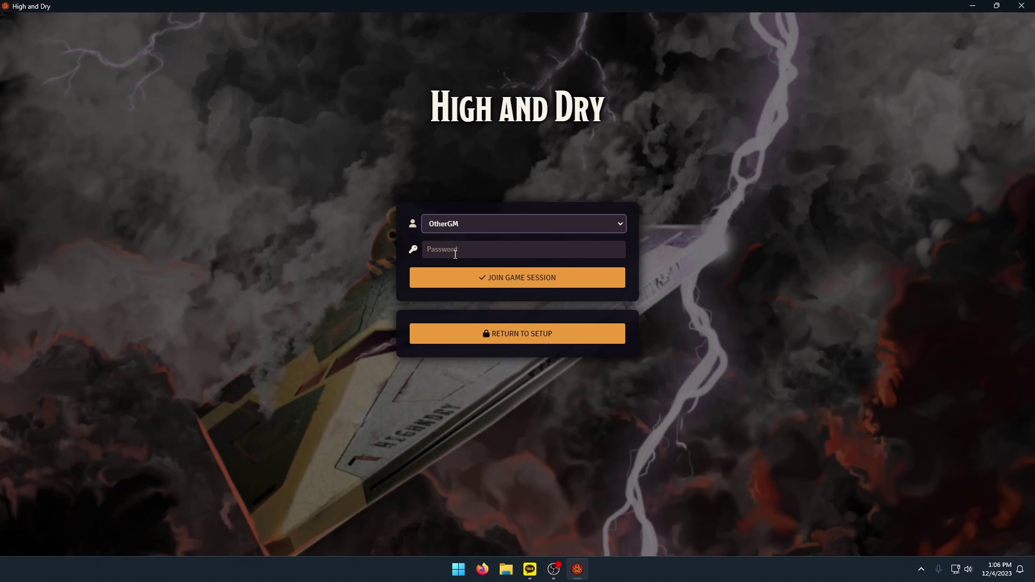
{"action": "left_click", "coordinate": [490, 227]}
{"action": "left_click", "coordinate": [478, 244]}
- Join the High and Dry game session as Gamemaster
{"action": "mouse_move", "coordinate": [577, 572]}
{"action": "left_click", "coordinate": [461, 226]}
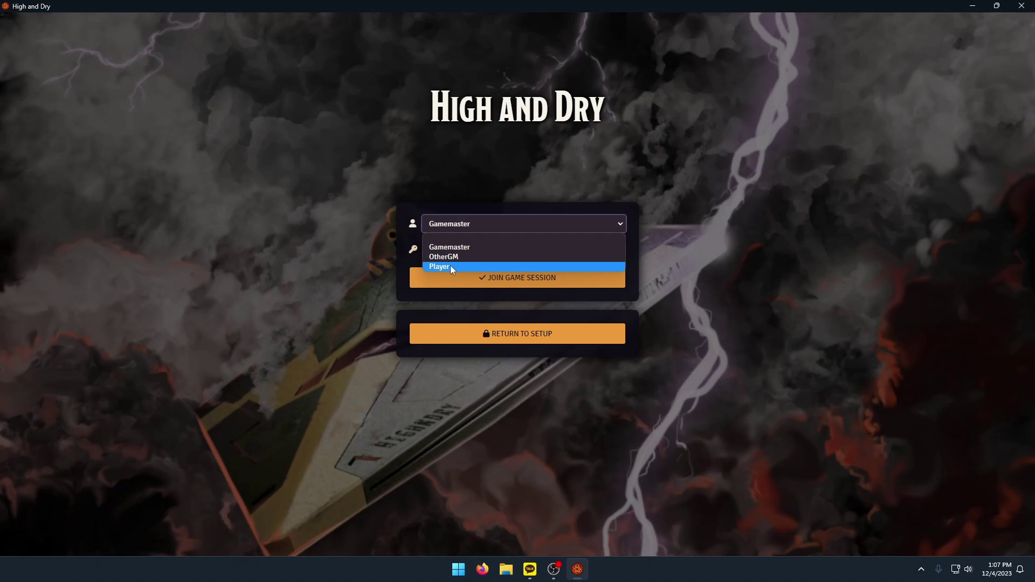
{"action": "left_click", "coordinate": [454, 248]}
{"action": "left_click", "coordinate": [480, 277]}
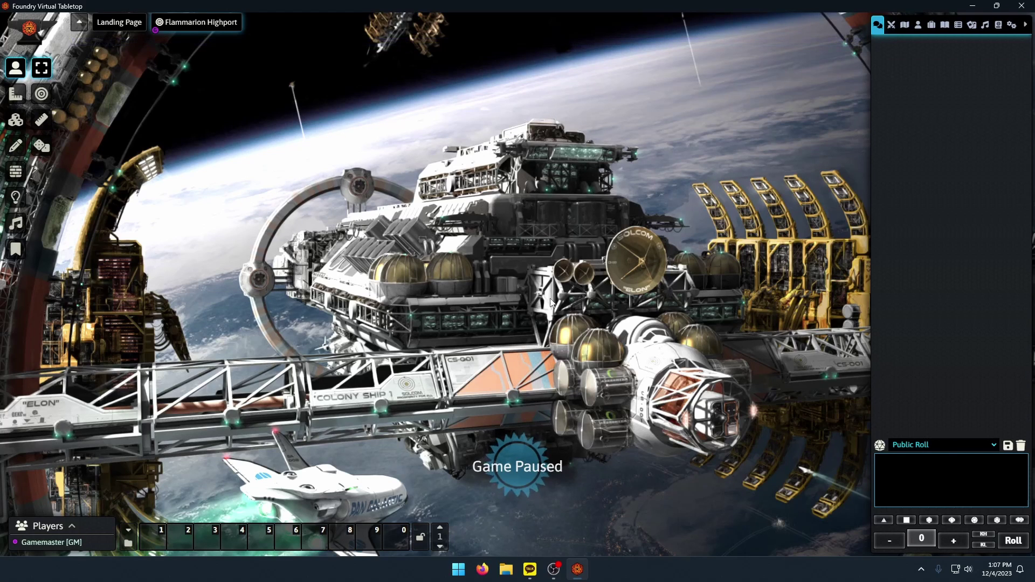
- Delete the OtherGM and Player users from the world's user management
{"action": "left_click", "coordinate": [1012, 25]}
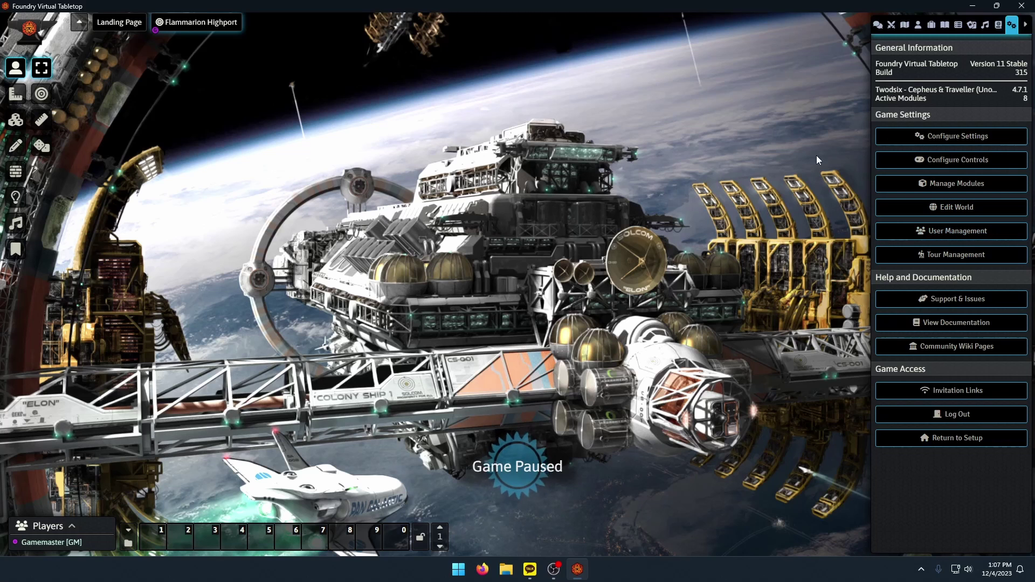
{"action": "left_click", "coordinate": [957, 231]}
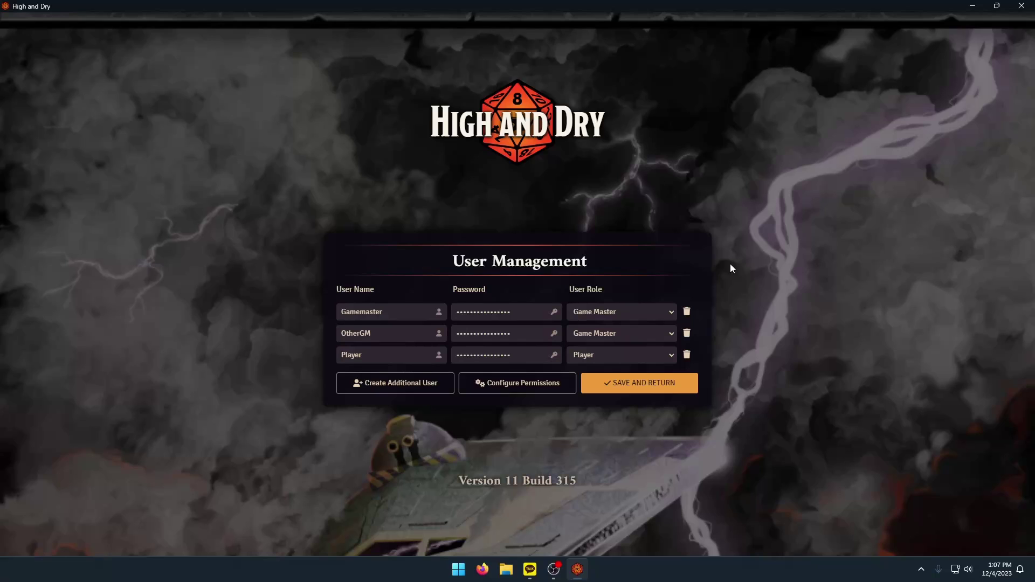
{"action": "left_click", "coordinate": [687, 334]}
{"action": "left_click", "coordinate": [507, 323]}
{"action": "left_click", "coordinate": [687, 344]}
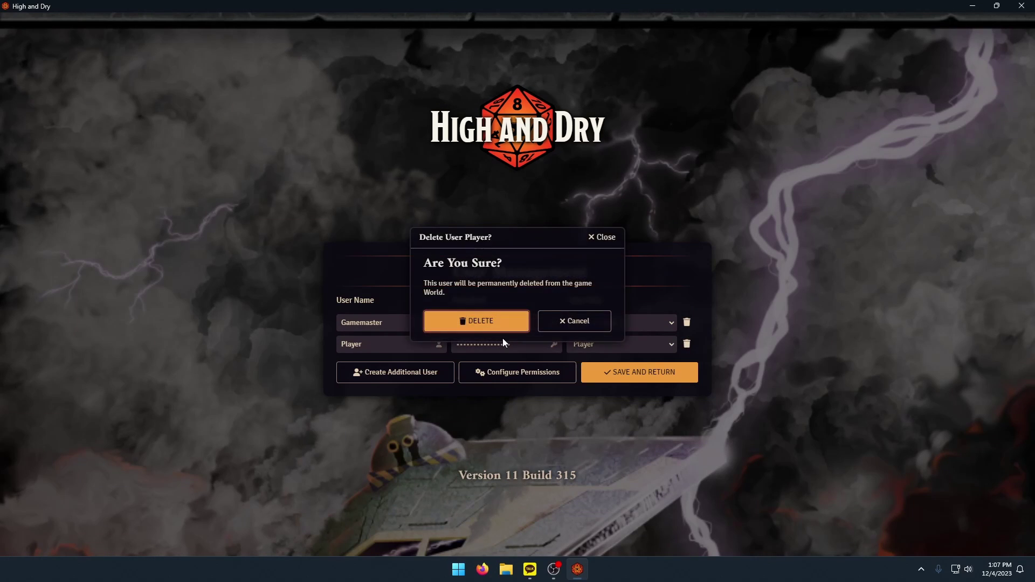
{"action": "left_click", "coordinate": [499, 324]}
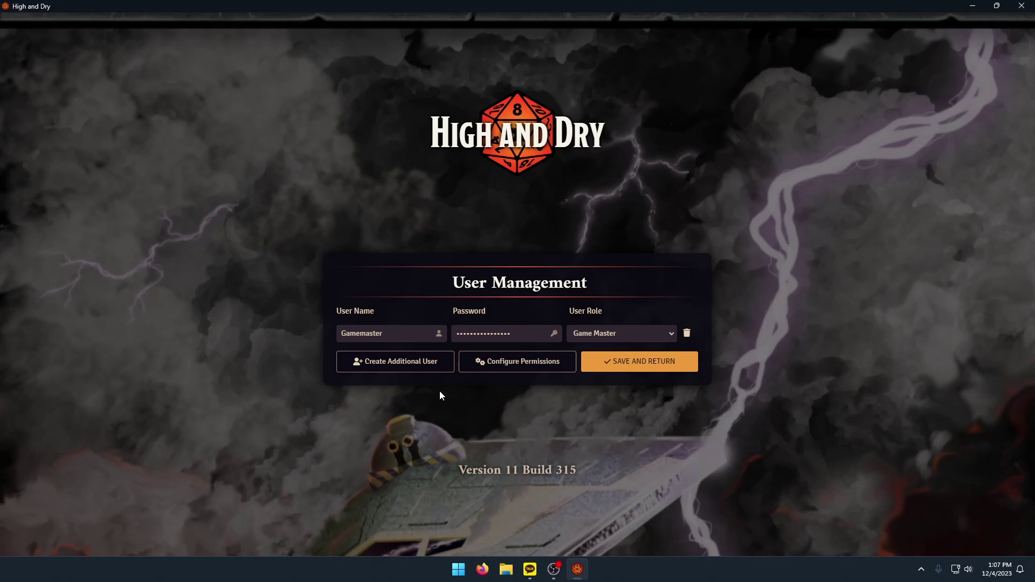
- Create a user named BrowserGM, enter its password, assign the Game Master role, and save
{"action": "left_click", "coordinate": [398, 370]}
{"action": "left_click", "coordinate": [377, 347]}
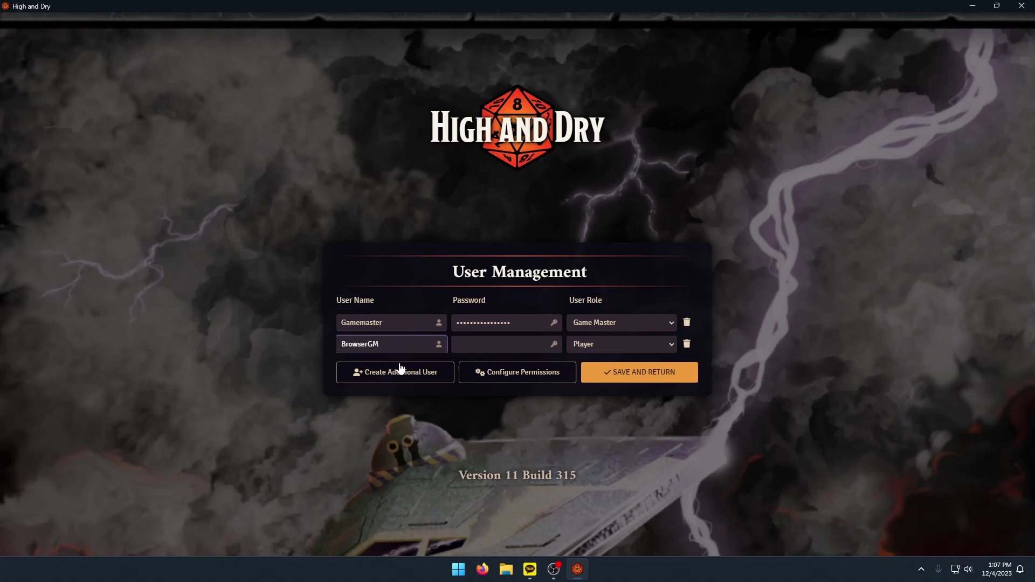
{"action": "left_click", "coordinate": [518, 347]}
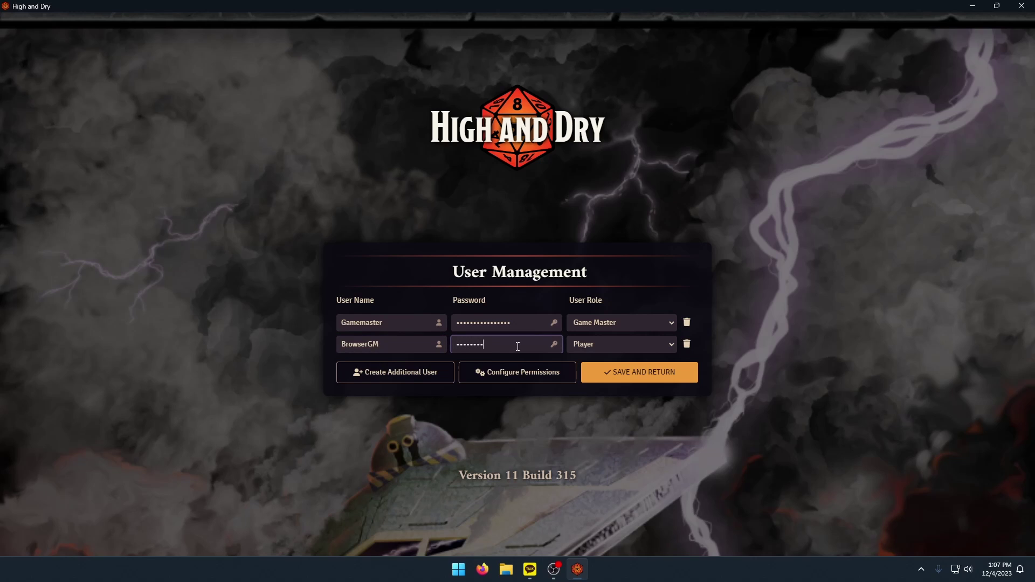
{"action": "left_click", "coordinate": [649, 343]}
{"action": "left_click", "coordinate": [620, 399]}
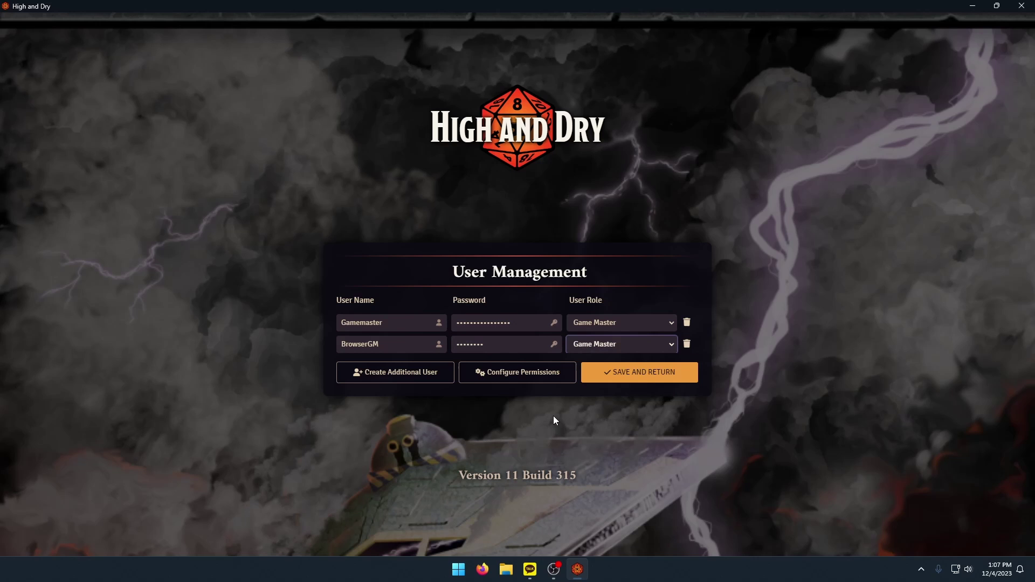
{"action": "left_click", "coordinate": [653, 376]}
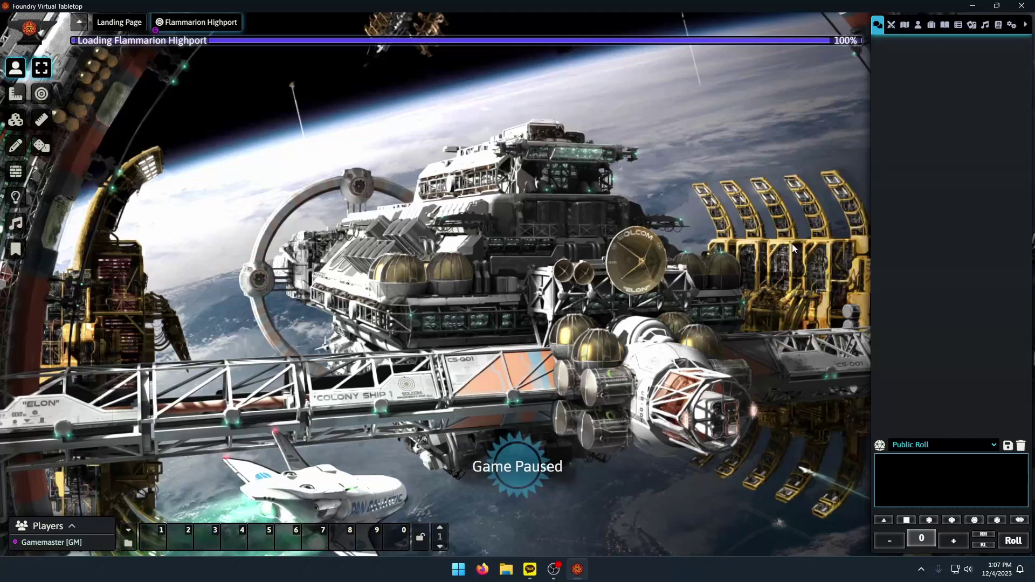
- Reopen user management to check the configured users and return to the game
{"action": "left_click", "coordinate": [1017, 26]}
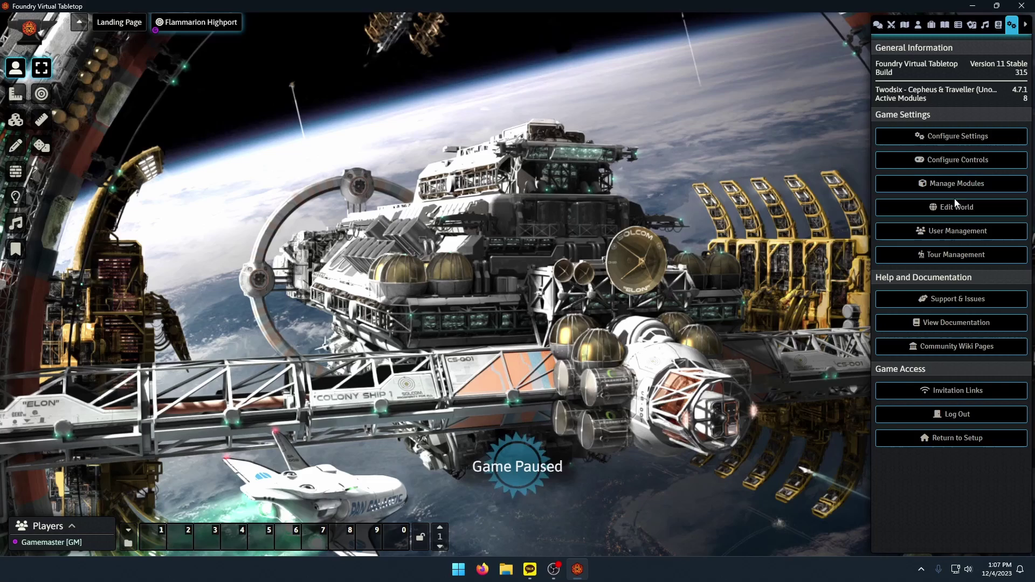
{"action": "left_click", "coordinate": [957, 231]}
{"action": "left_click", "coordinate": [636, 374]}
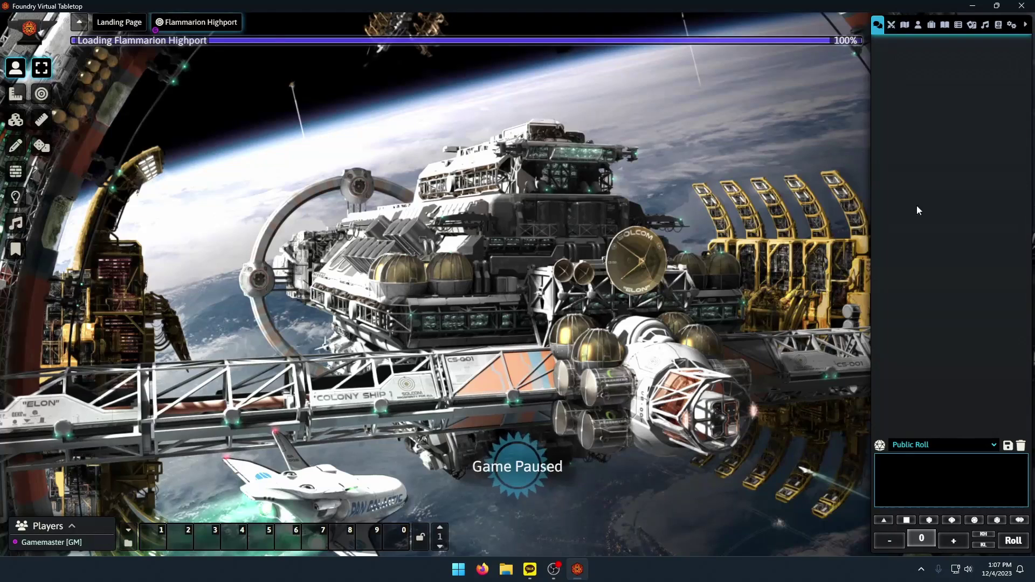
- Open the game's invitation links and copy the Internet link to the clipboard
{"action": "left_click", "coordinate": [1011, 24]}
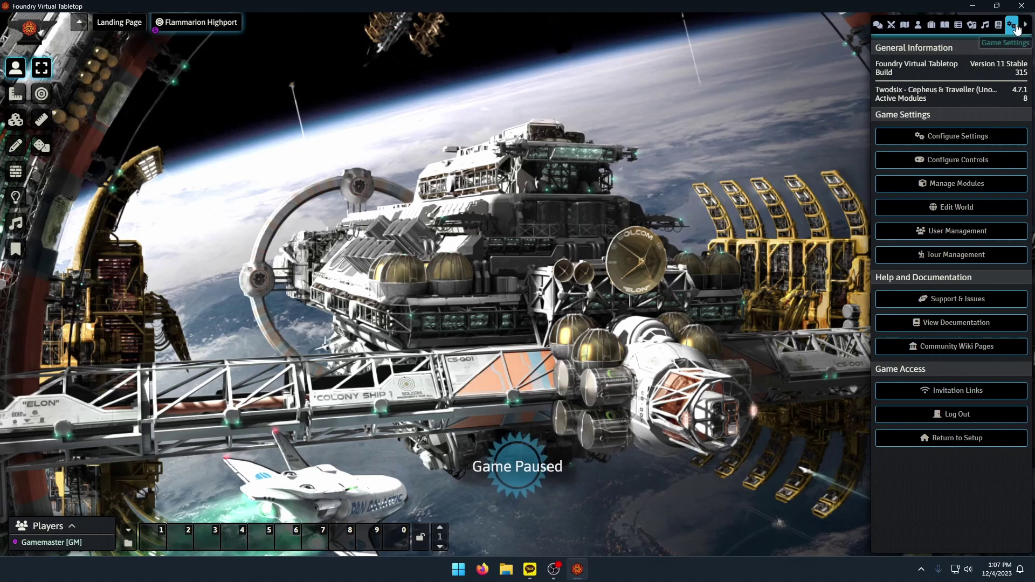
{"action": "left_click", "coordinate": [940, 396]}
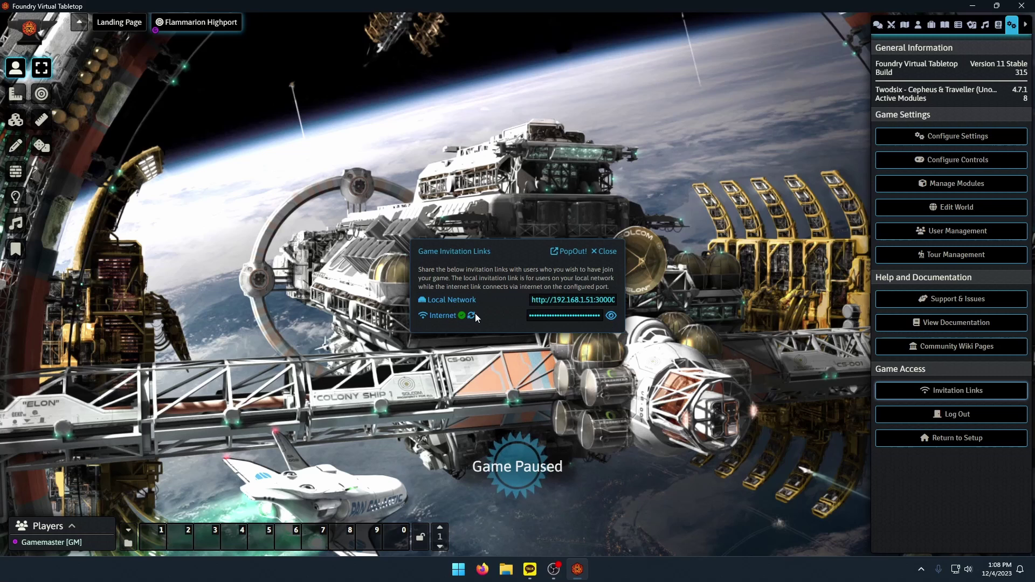
{"action": "double_click", "coordinate": [588, 316]}
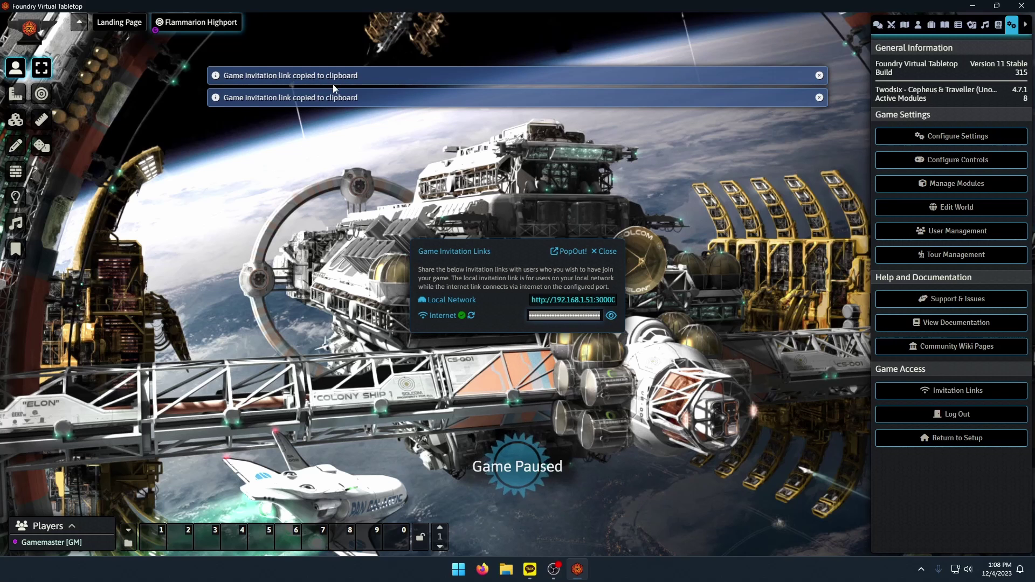
- Switch to Firefox and open the game's join page with the copied Internet invitation link
{"action": "left_click", "coordinate": [488, 565]}
{"action": "key", "text": "ctrl+v"}
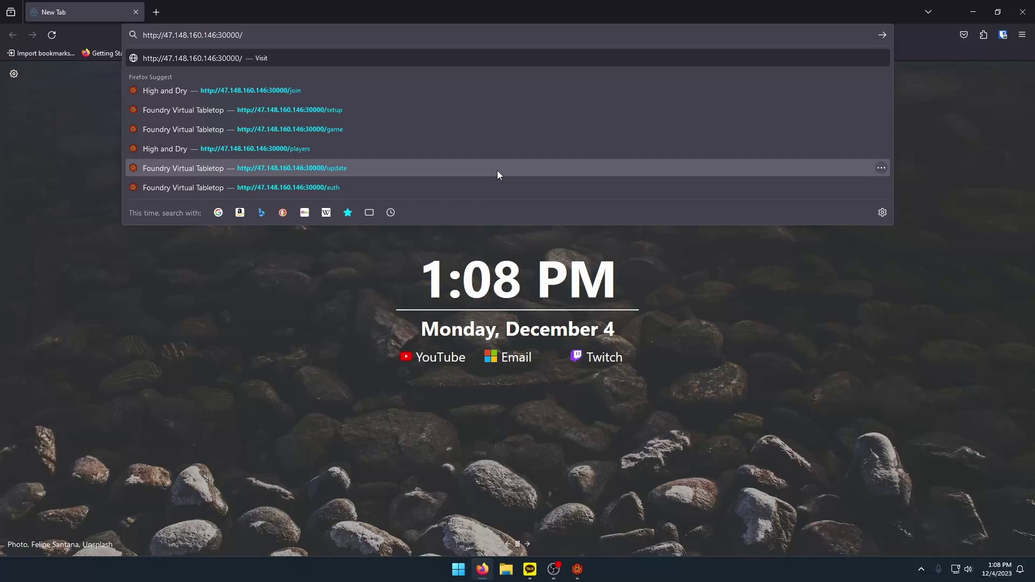
{"action": "key", "text": "Return"}
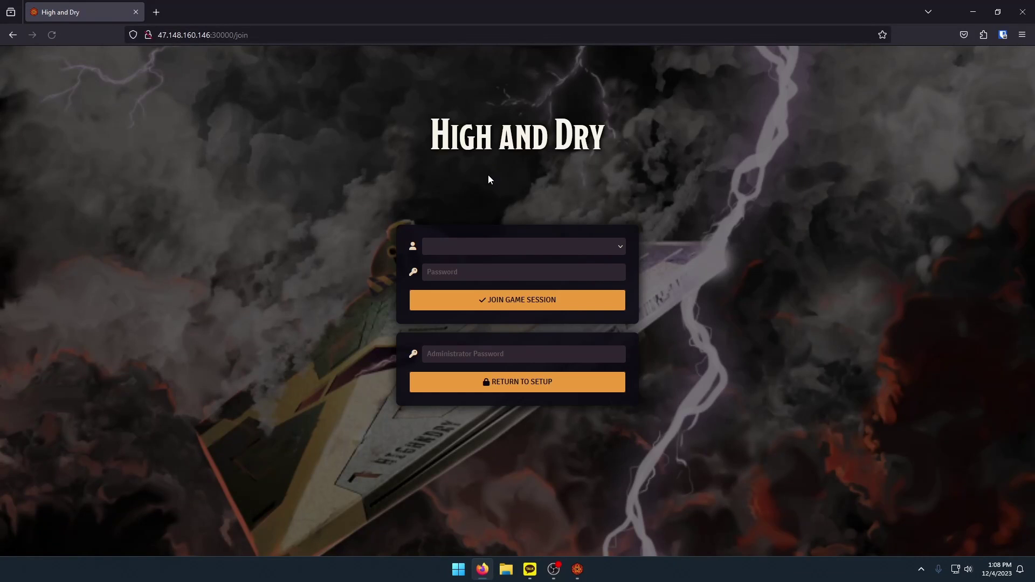
- Join the High and Dry session as BrowserGM with its password, and check the connection in the Foundry desktop app before returning to Firefox
{"action": "left_click", "coordinate": [486, 249]}
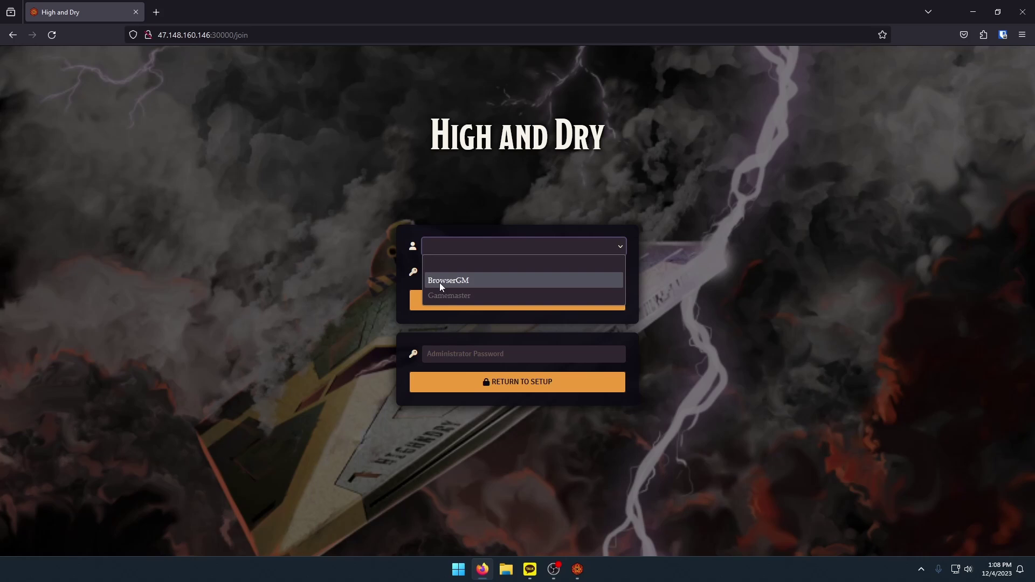
{"action": "left_click", "coordinate": [441, 282]}
{"action": "left_click", "coordinate": [486, 272]}
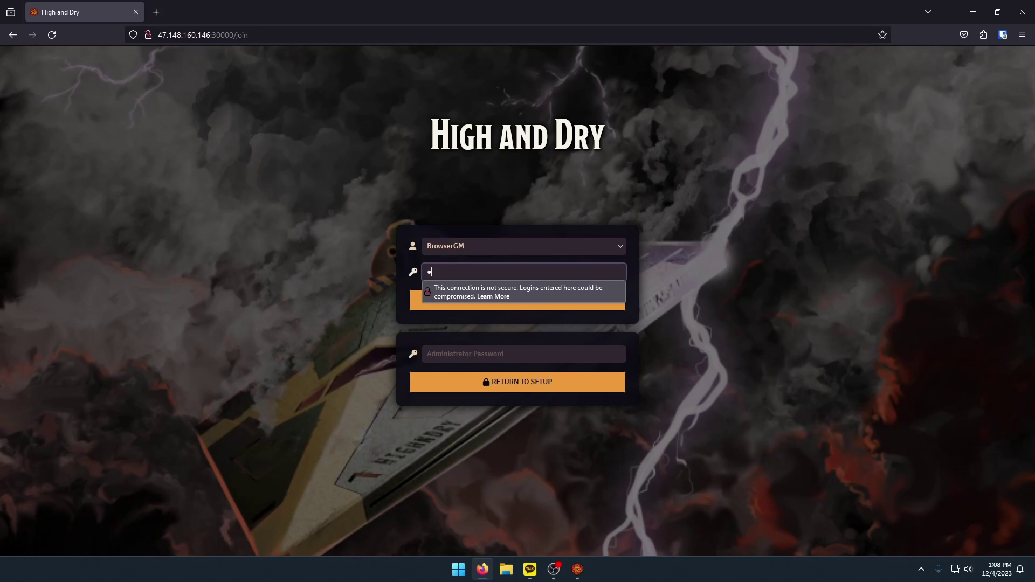
{"action": "left_click", "coordinate": [453, 302]}
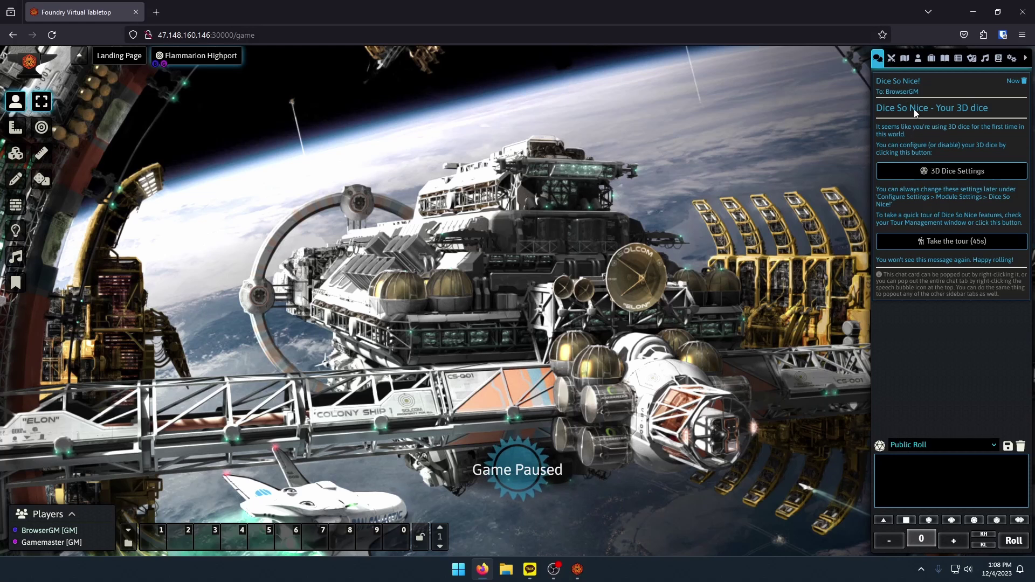
{"action": "left_click", "coordinate": [577, 569]}
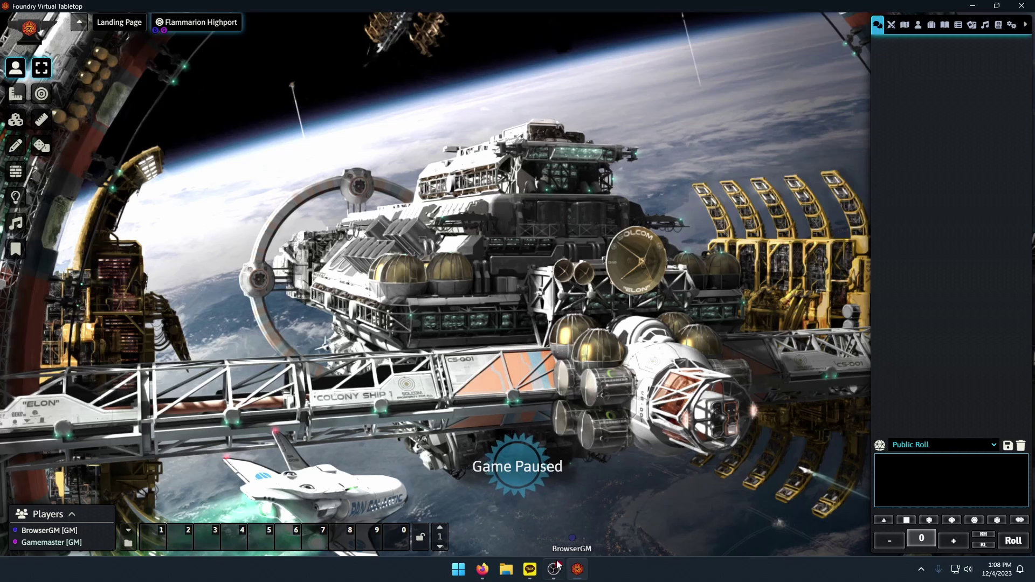
{"action": "left_click", "coordinate": [482, 568]}
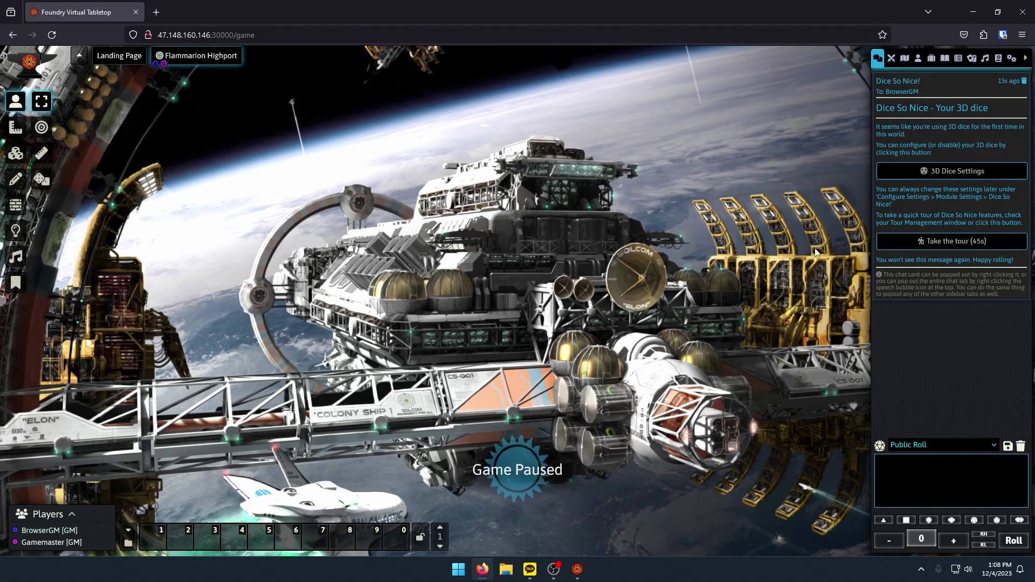
- Set the 3D dice theme to Starry Night, save it, and delete the Dice So Nice! welcome message from the chat
{"action": "left_click", "coordinate": [971, 172]}
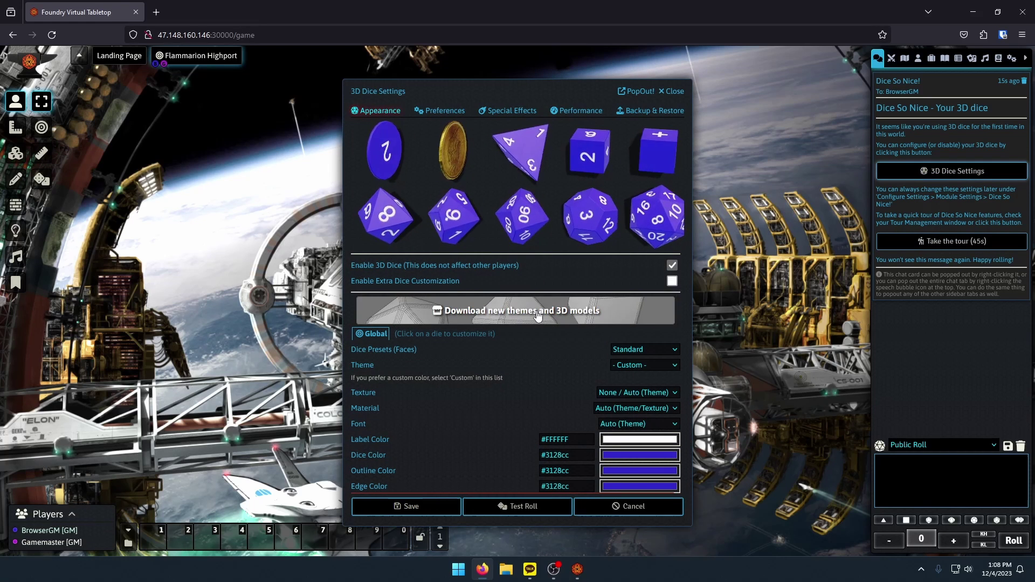
{"action": "left_click", "coordinate": [645, 365]}
{"action": "scroll", "coordinate": [647, 279], "scroll_direction": "down", "scroll_amount": 5}
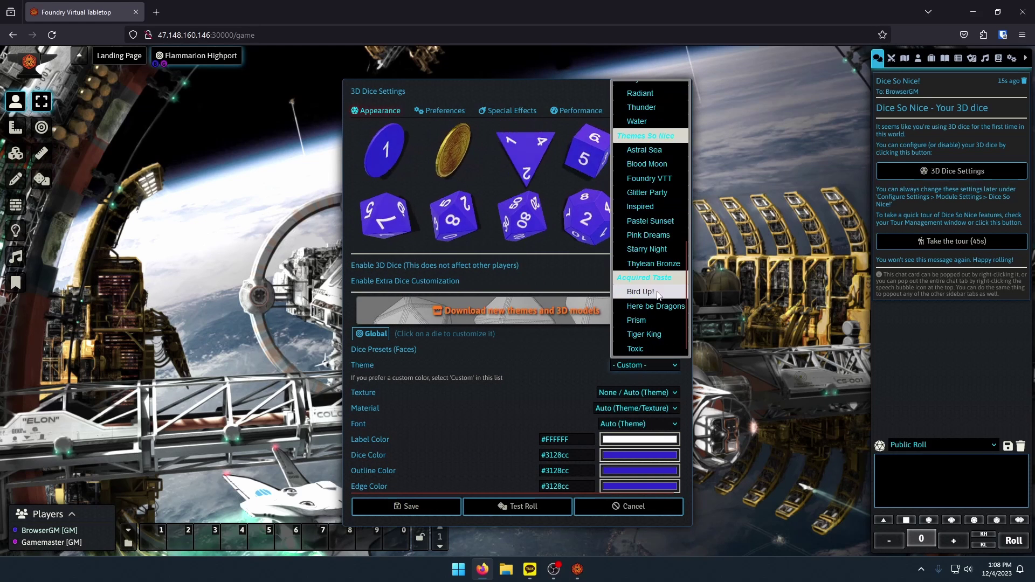
{"action": "left_click", "coordinate": [655, 256]}
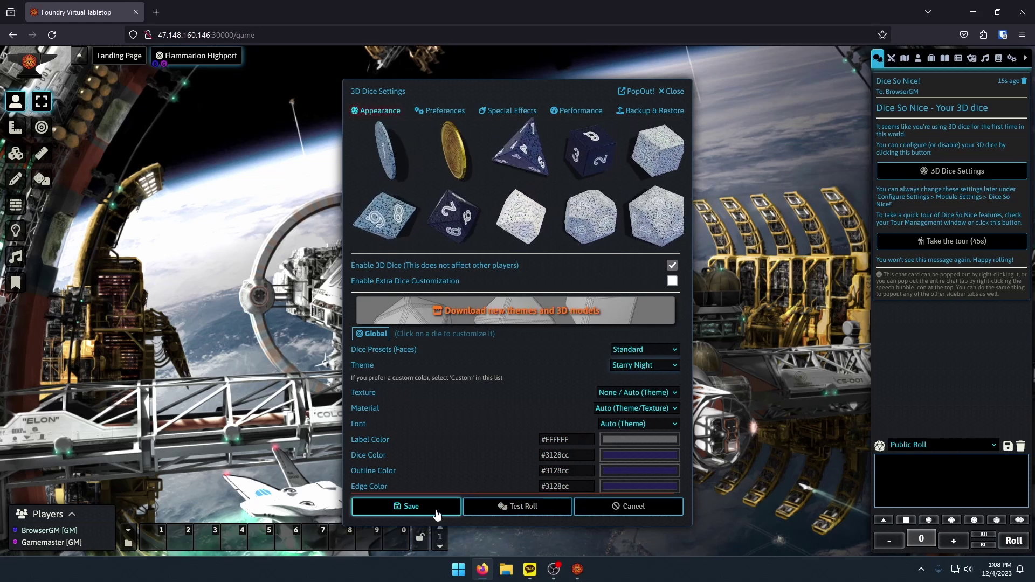
{"action": "left_click", "coordinate": [409, 507]}
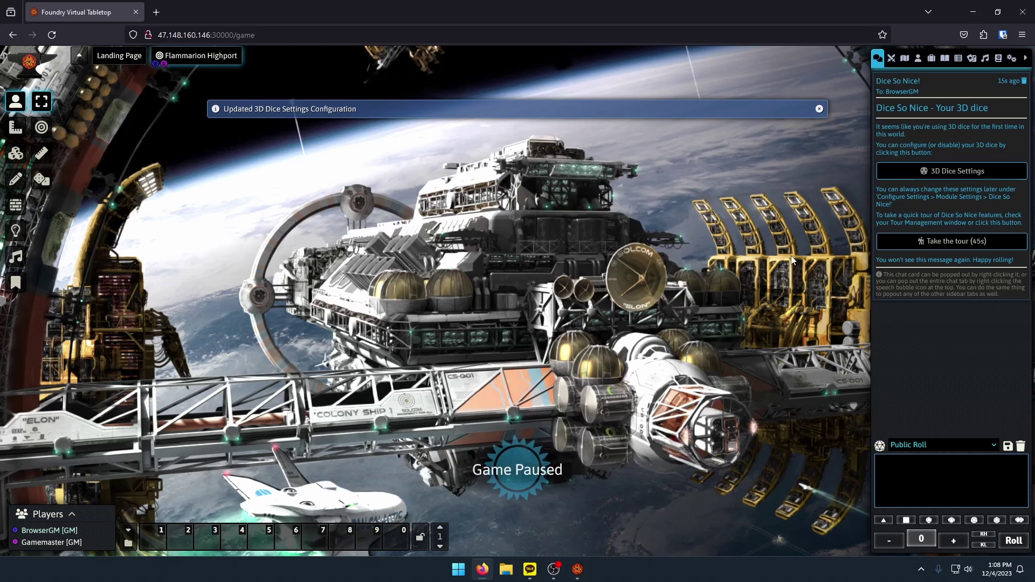
{"action": "left_click", "coordinate": [1024, 82]}
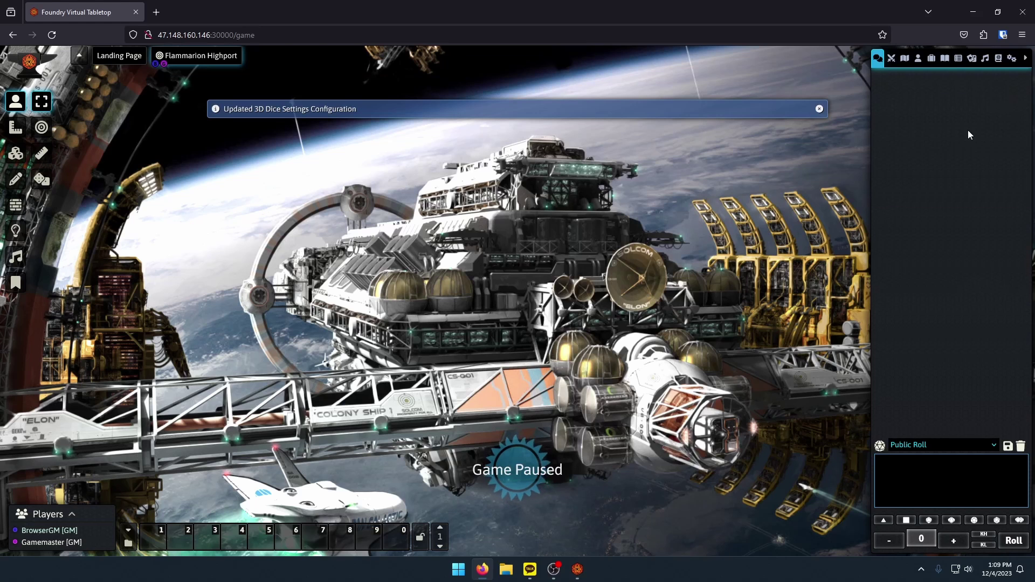
- Look at the Dice So Nice! entry in the world's module management and close the list
{"action": "left_click", "coordinate": [1014, 63]}
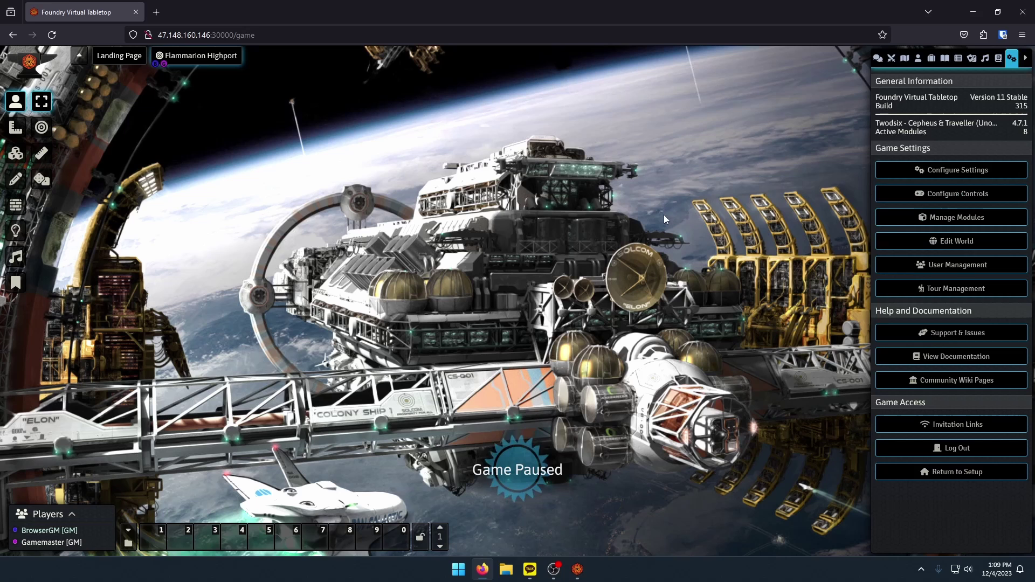
{"action": "left_click", "coordinate": [895, 218]}
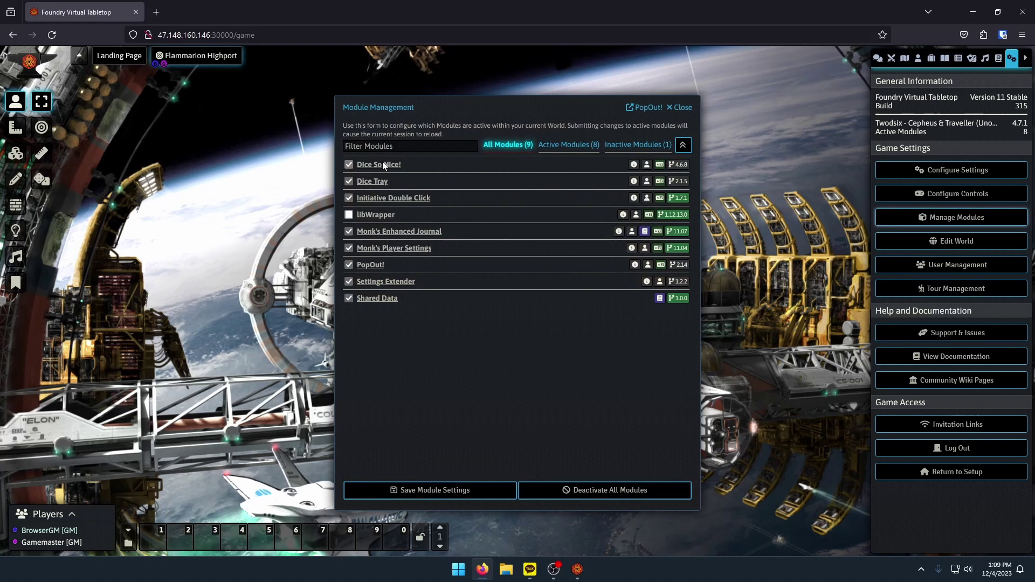
{"action": "left_click", "coordinate": [681, 107]}
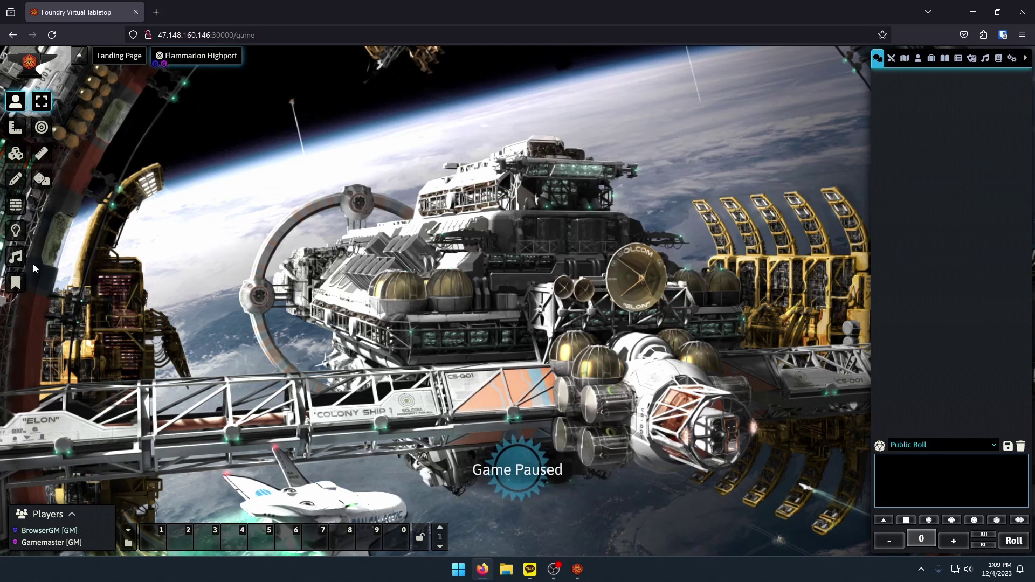
- Roll three six-sided dice from the chat with the command /r 3d6
{"action": "left_click", "coordinate": [922, 537]}
{"action": "left_click", "coordinate": [919, 474]}
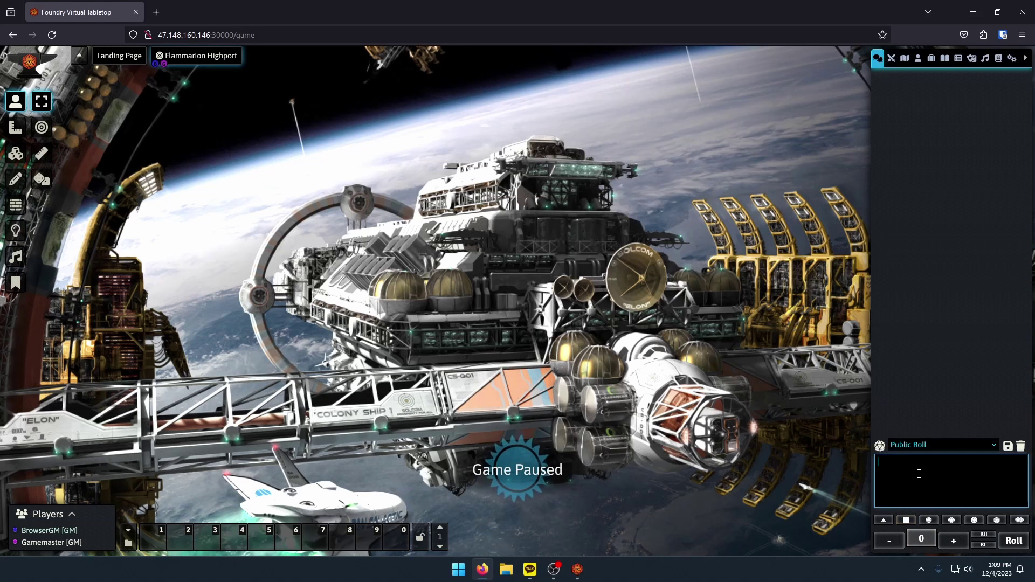
{"action": "type", "text": "/r"}
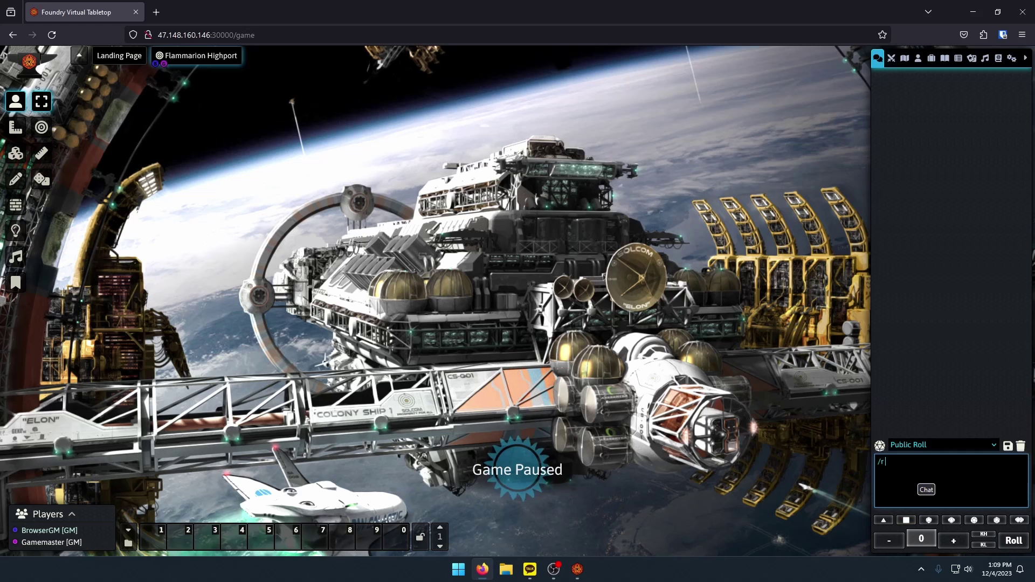
{"action": "type", "text": " 3d6"}
{"action": "key", "text": "Return"}
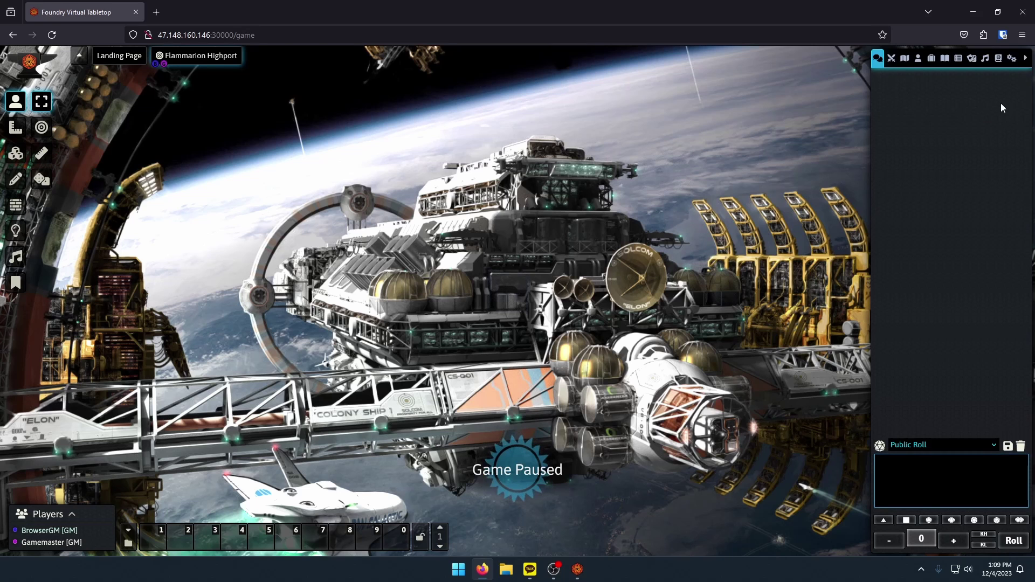
- Review the active modules in module management again and return to the chat log
{"action": "left_click", "coordinate": [1012, 60]}
{"action": "left_click", "coordinate": [958, 217]}
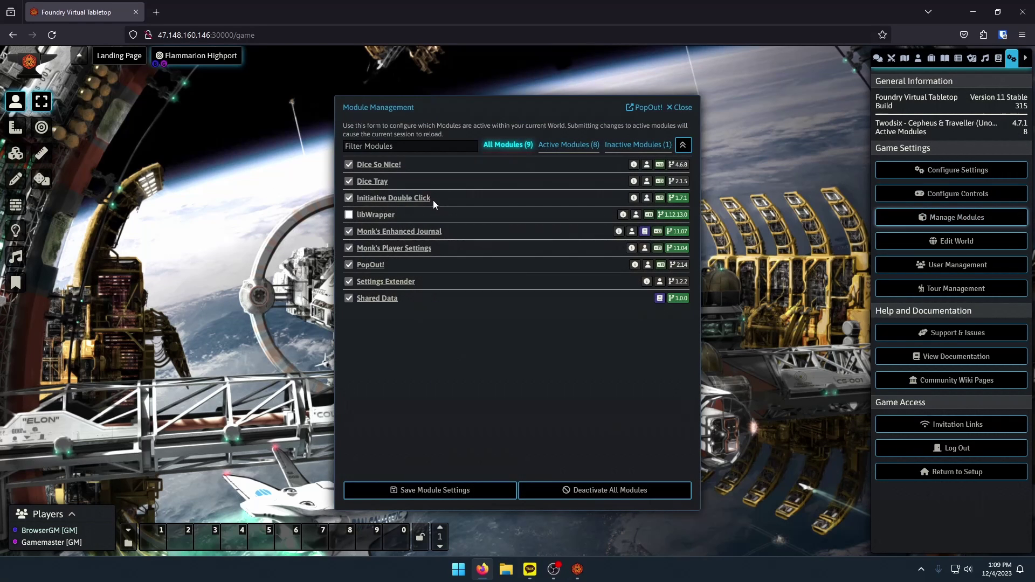
{"action": "left_click", "coordinate": [681, 108]}
{"action": "left_click", "coordinate": [877, 60]}
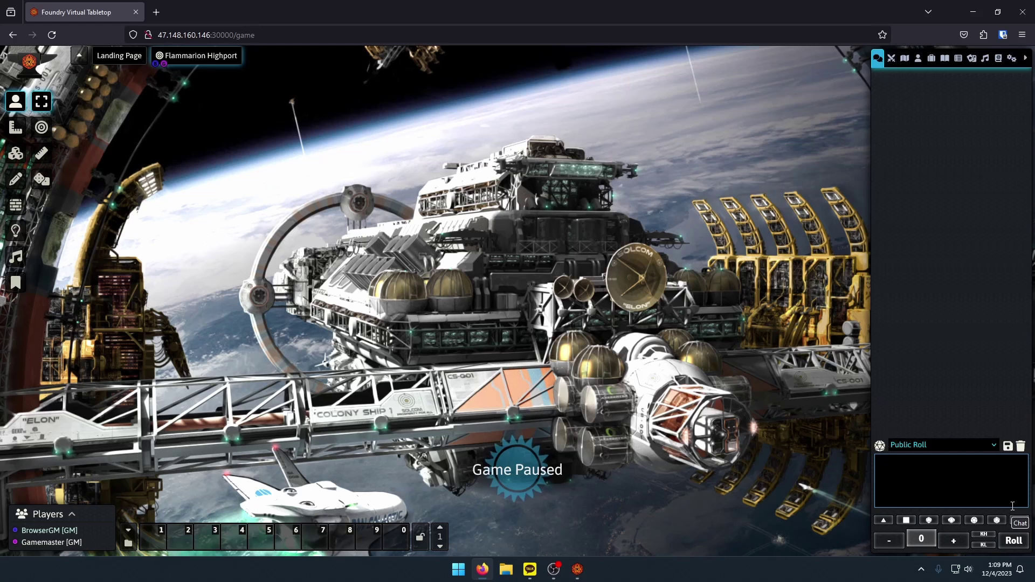
- Build and roll 3d6+4 with the dice tray, and delete the roll's chat message
{"action": "left_click", "coordinate": [924, 537]}
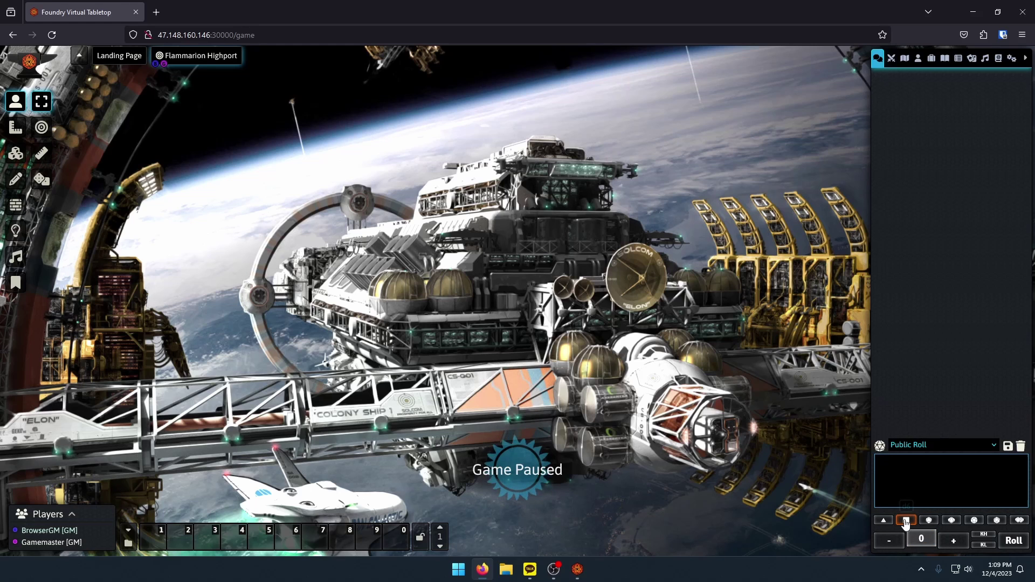
{"action": "triple_click", "coordinate": [905, 522]}
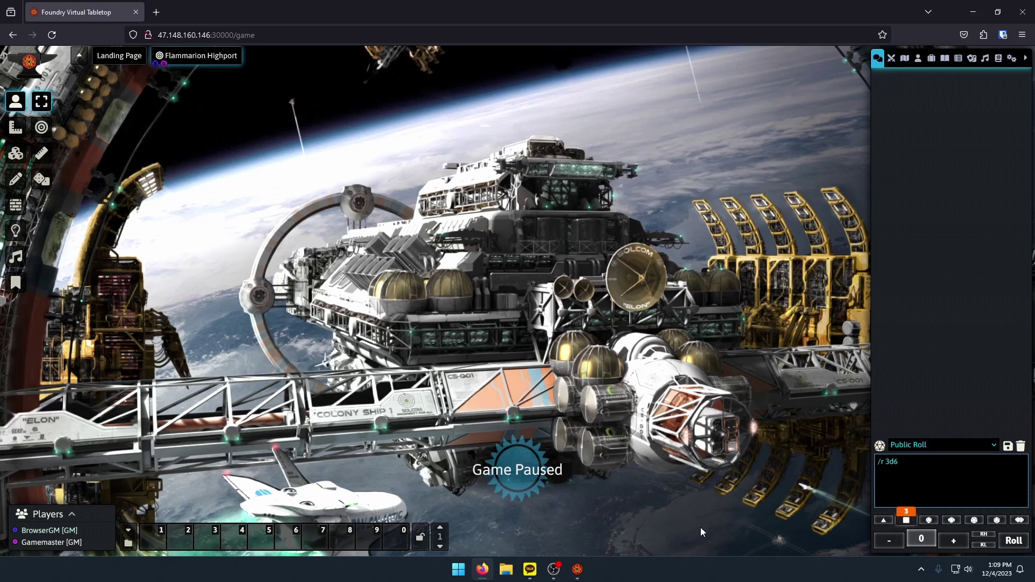
{"action": "left_click", "coordinate": [954, 542]}
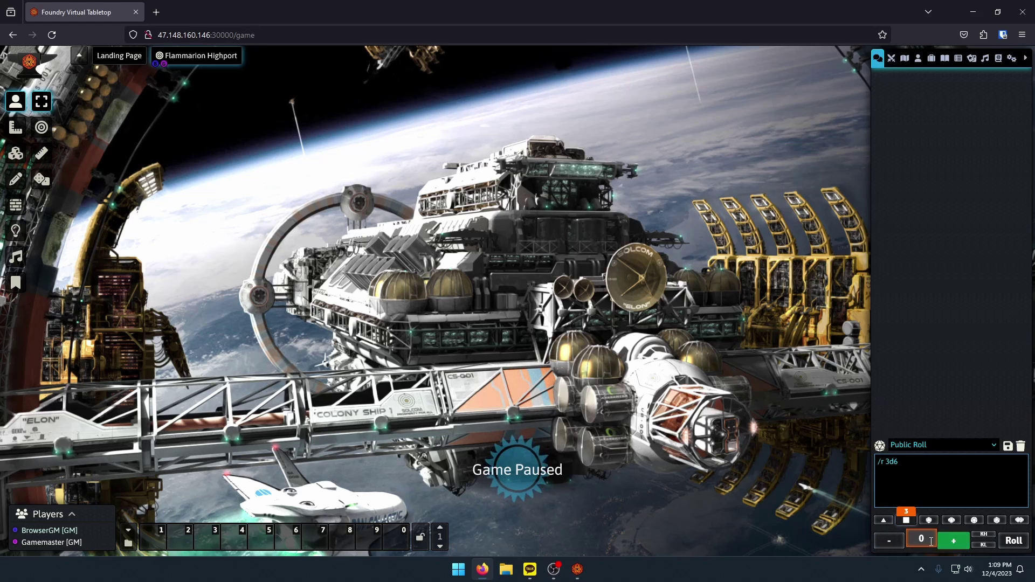
{"action": "left_click", "coordinate": [953, 542]}
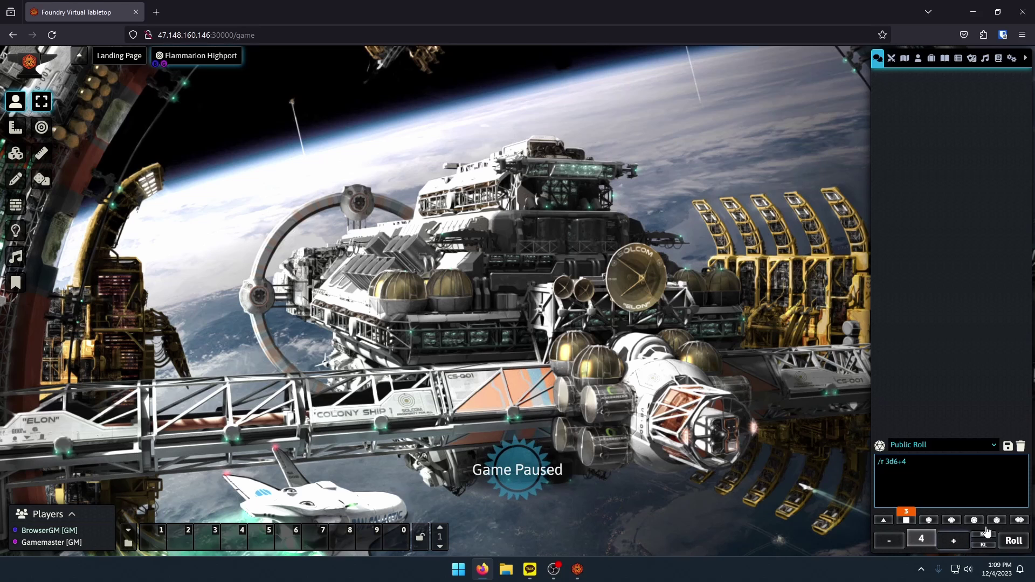
{"action": "left_click", "coordinate": [1014, 541]}
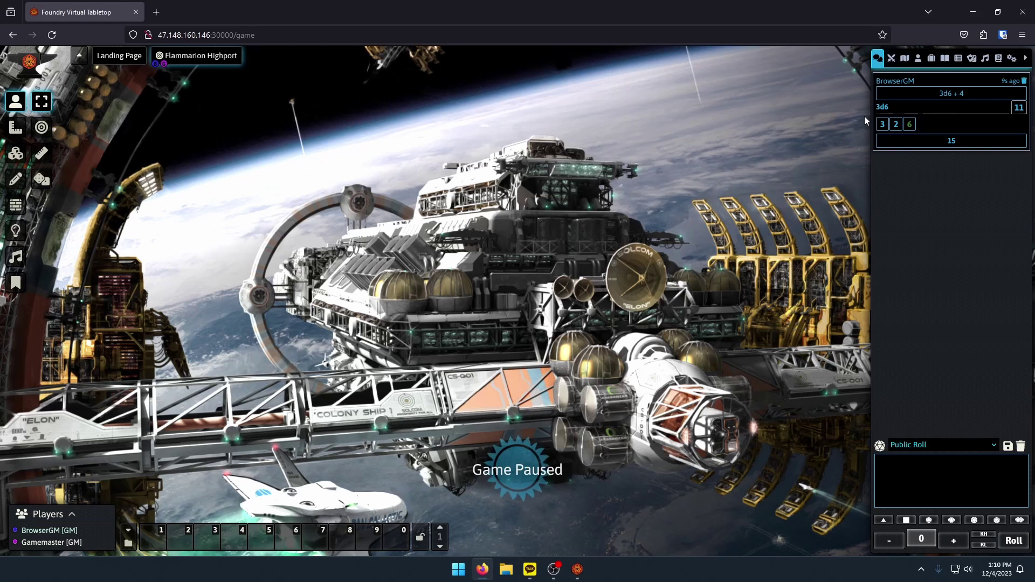
{"action": "left_click", "coordinate": [1023, 81]}
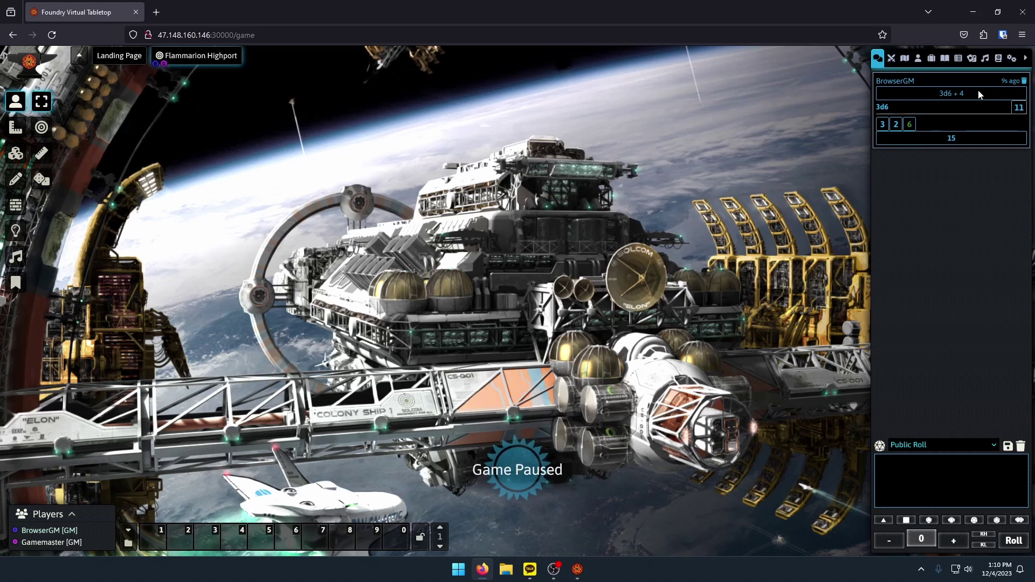
- Check the module list for Initiative Double Click and close module management
{"action": "left_click", "coordinate": [1012, 58]}
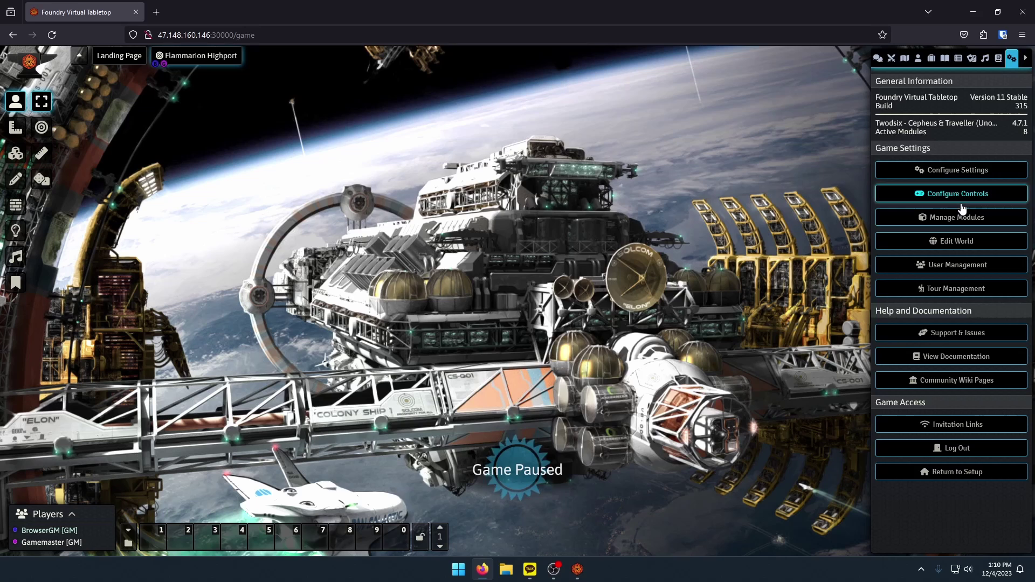
{"action": "left_click", "coordinate": [958, 219]}
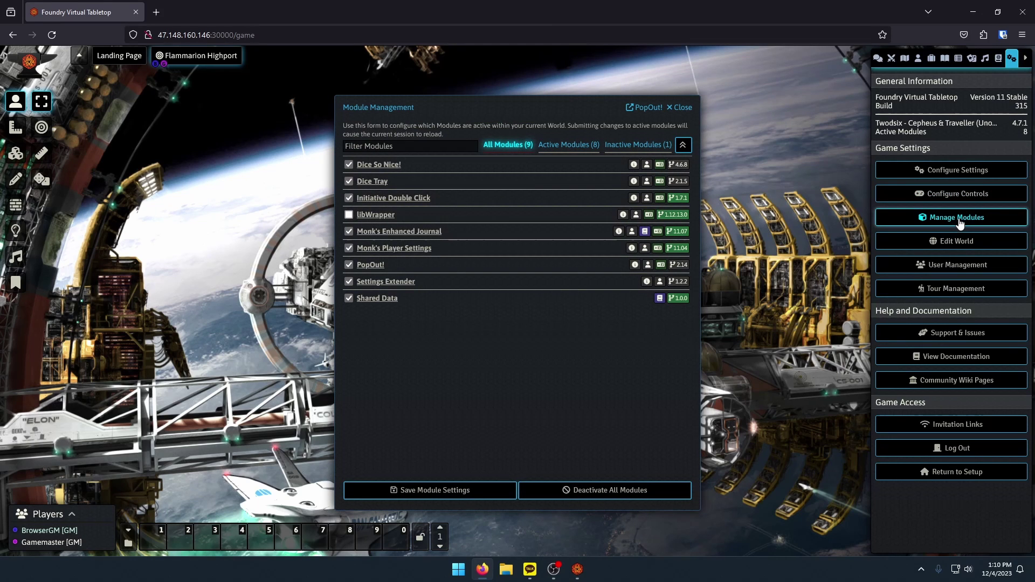
{"action": "left_click", "coordinate": [682, 107]}
- Create a new actor named A of type Traveller and close its sheet
{"action": "left_click", "coordinate": [918, 58]}
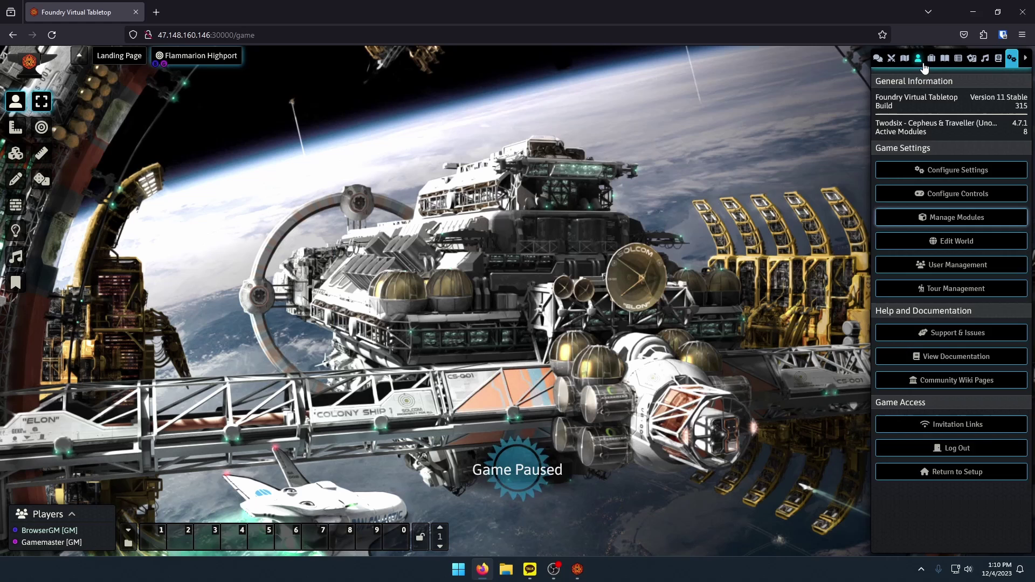
{"action": "left_click", "coordinate": [926, 80]}
{"action": "type", "text": "A"}
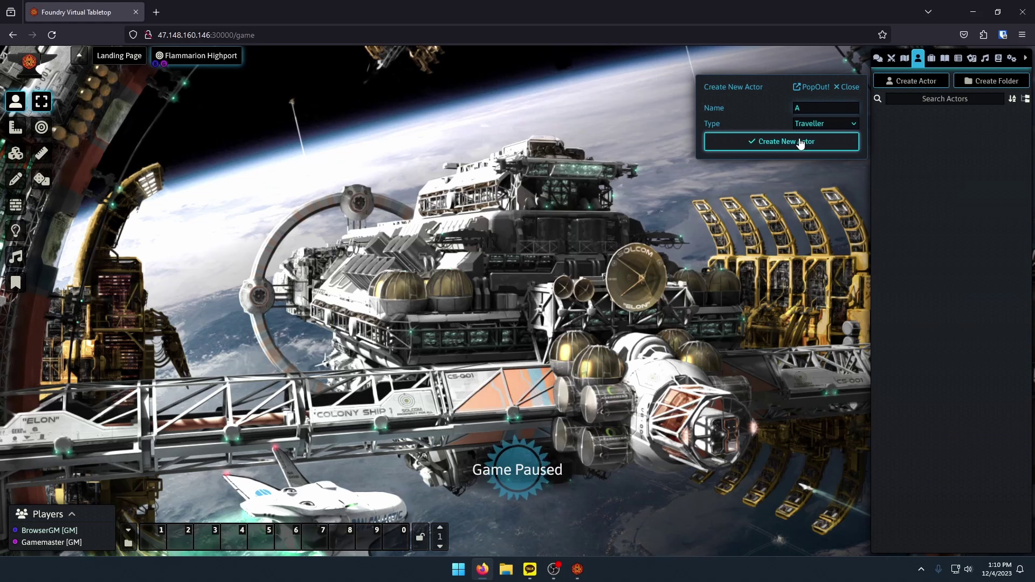
{"action": "left_click", "coordinate": [794, 142]}
{"action": "left_click", "coordinate": [694, 140]}
- Place a token of actor A on the Flammarion Highport scene and add it to combat
{"action": "right_click", "coordinate": [912, 122]}
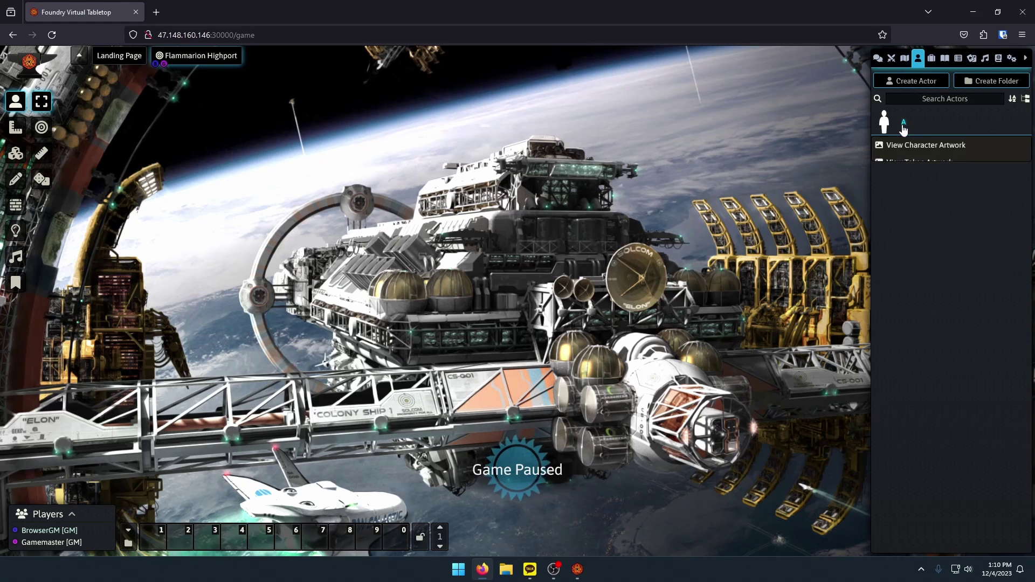
{"action": "left_click_drag", "start_coordinate": [887, 122], "coordinate": [575, 216]}
{"action": "right_click", "coordinate": [576, 216]}
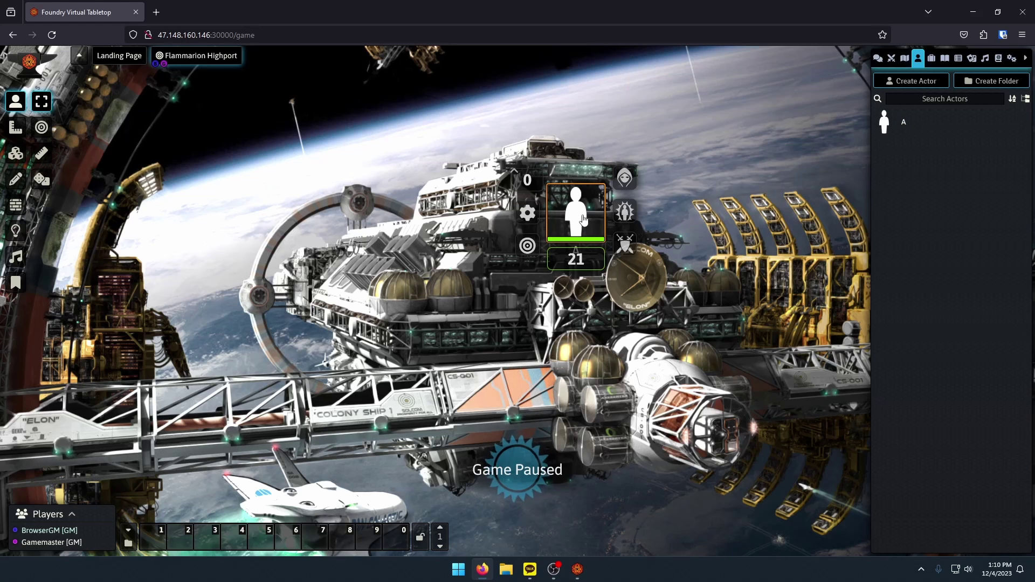
{"action": "left_click", "coordinate": [626, 249]}
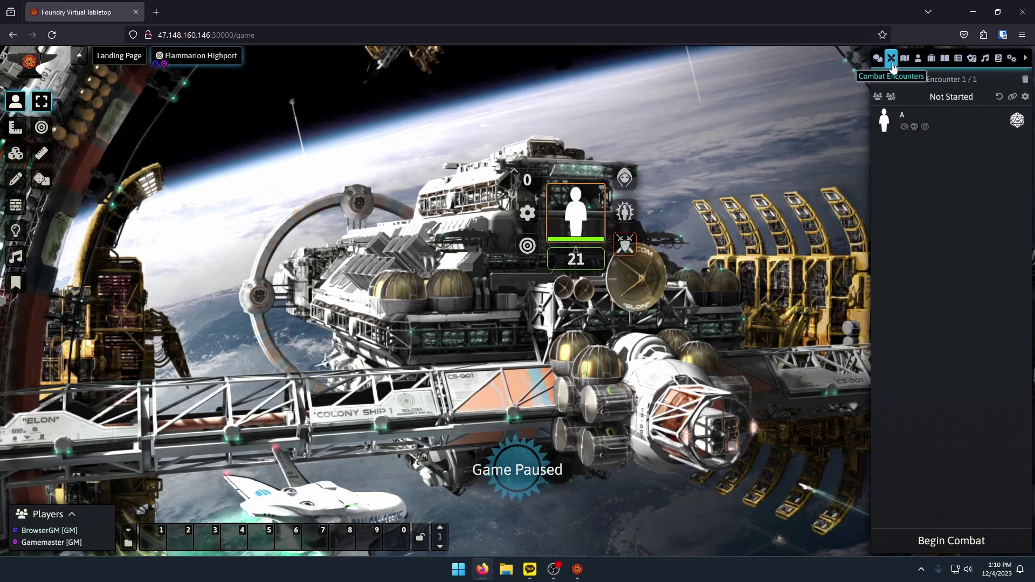
- Roll initiative for combatant A and change its initiative value to 4 in the combat tracker
{"action": "left_click", "coordinate": [1018, 123]}
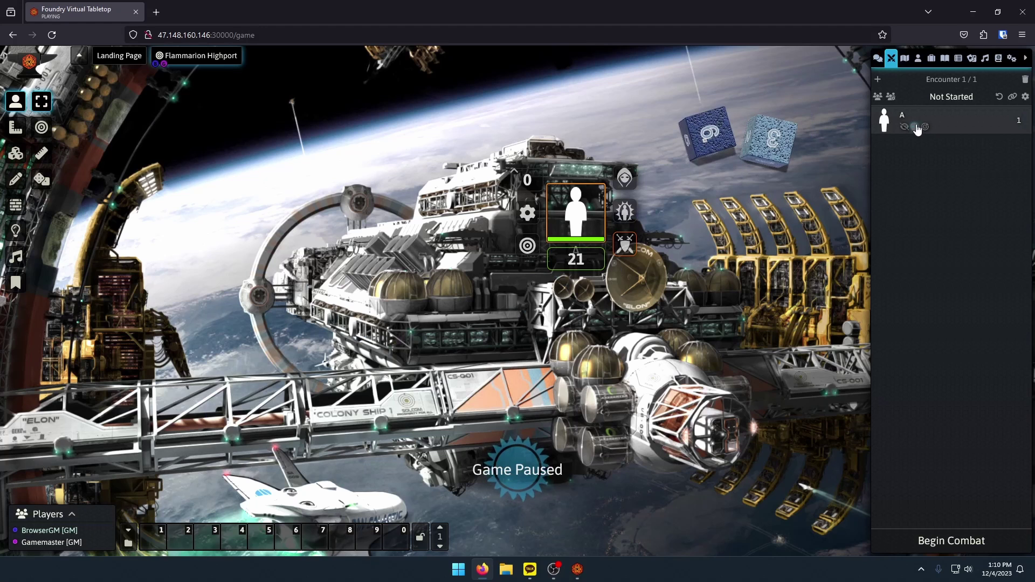
{"action": "left_click", "coordinate": [1018, 121]}
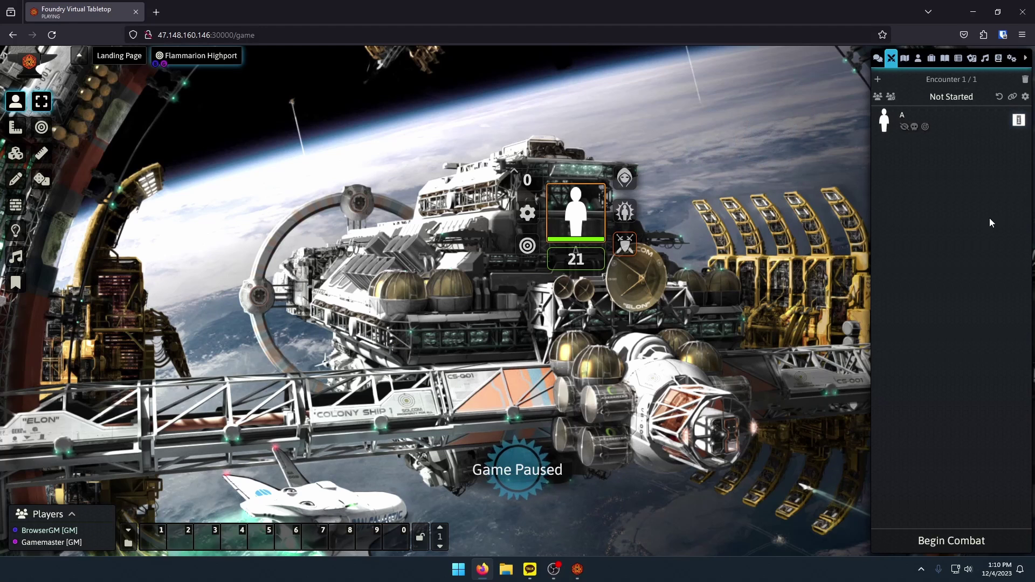
{"action": "type", "text": "4"}
{"action": "key", "text": "Return"}
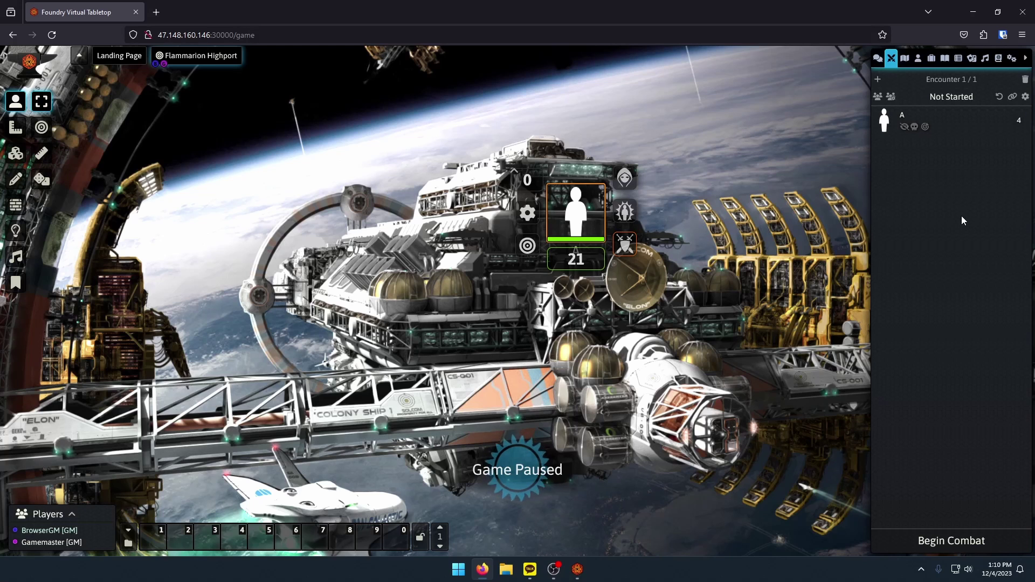
- Remove combatant A and end the combat encounter, deleting A's token from the scene as well
{"action": "right_click", "coordinate": [944, 123]}
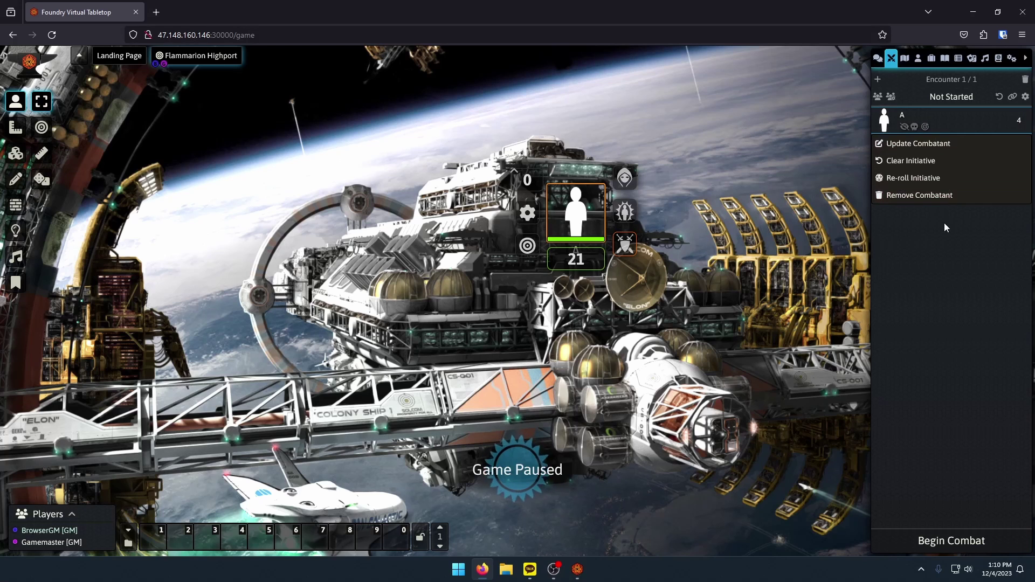
{"action": "left_click", "coordinate": [933, 197]}
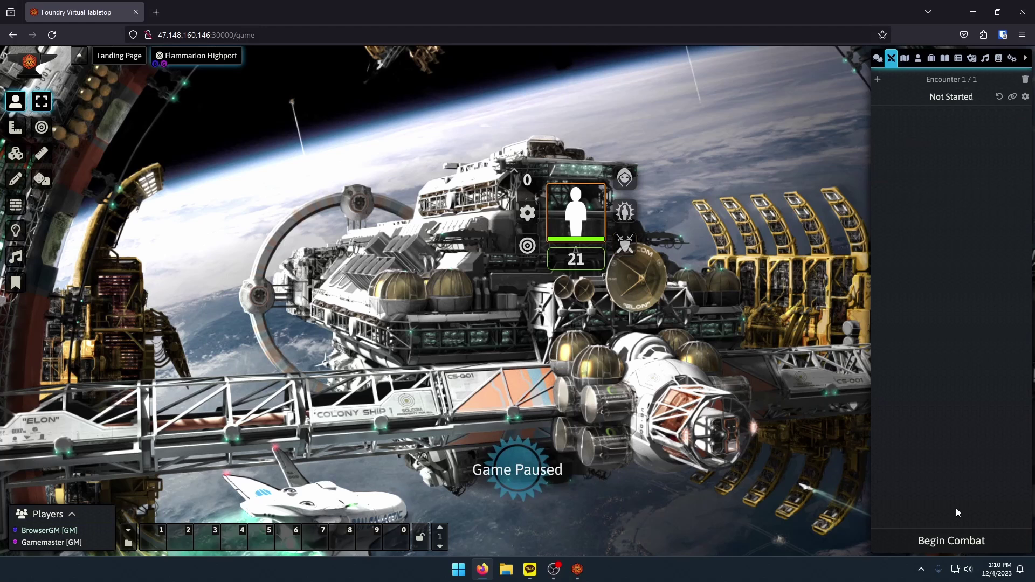
{"action": "left_click", "coordinate": [1025, 80]}
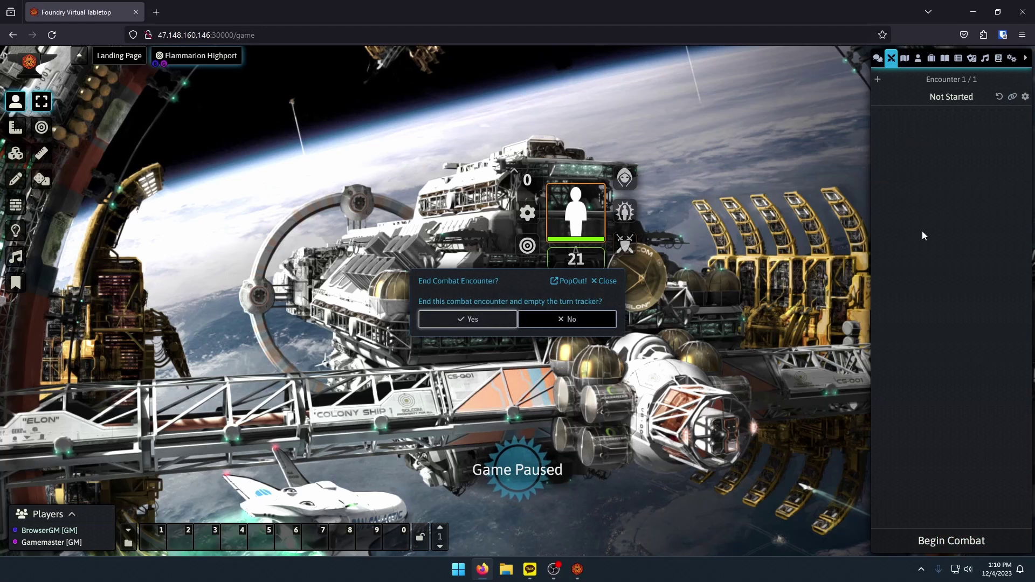
{"action": "left_click", "coordinate": [473, 327]}
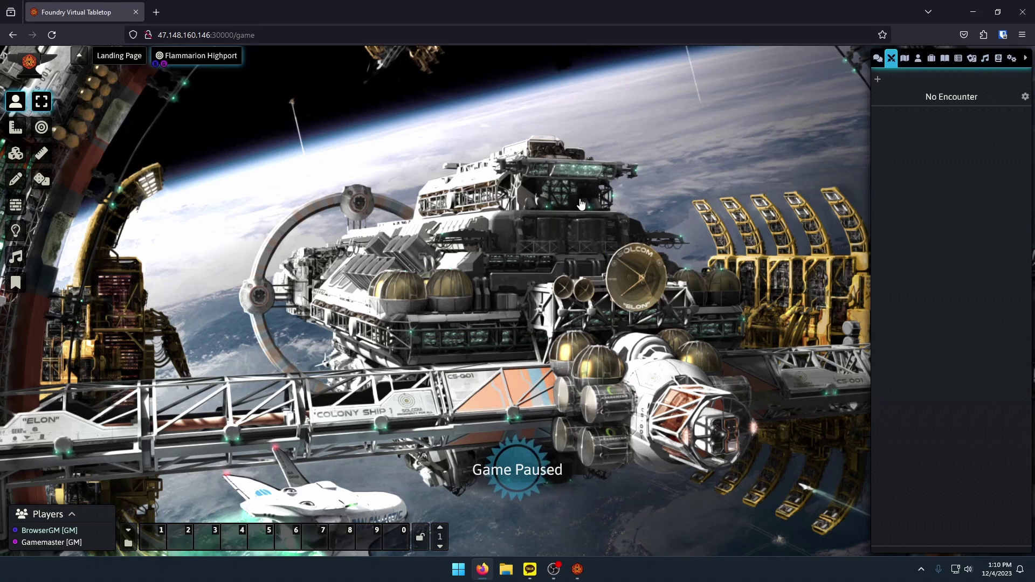
{"action": "key", "text": "Delete"}
- Check the module list for Monk's Enhanced Journal and close module management
{"action": "left_click", "coordinate": [1012, 58]}
{"action": "left_click", "coordinate": [957, 217]}
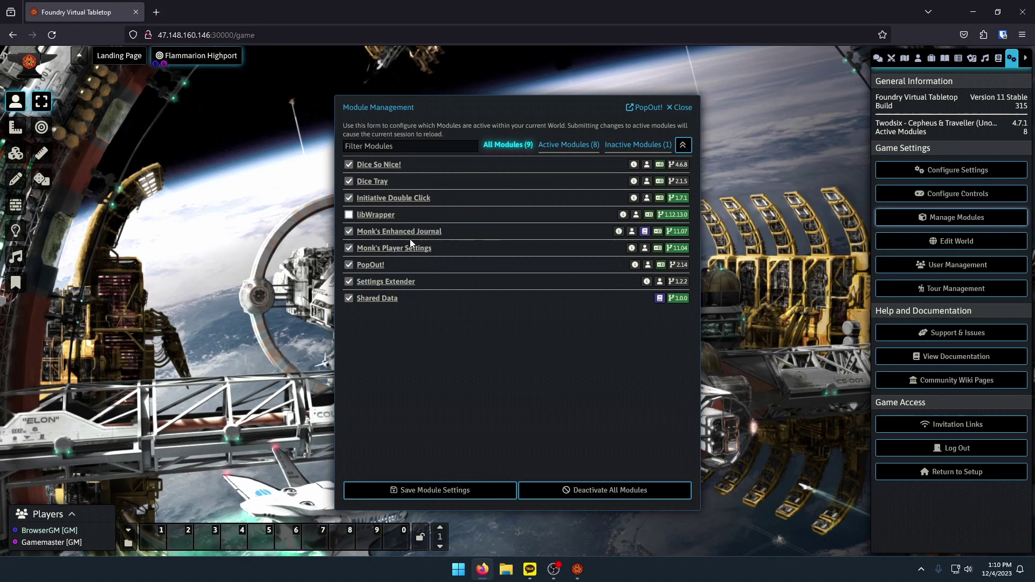
{"action": "left_click", "coordinate": [680, 107]}
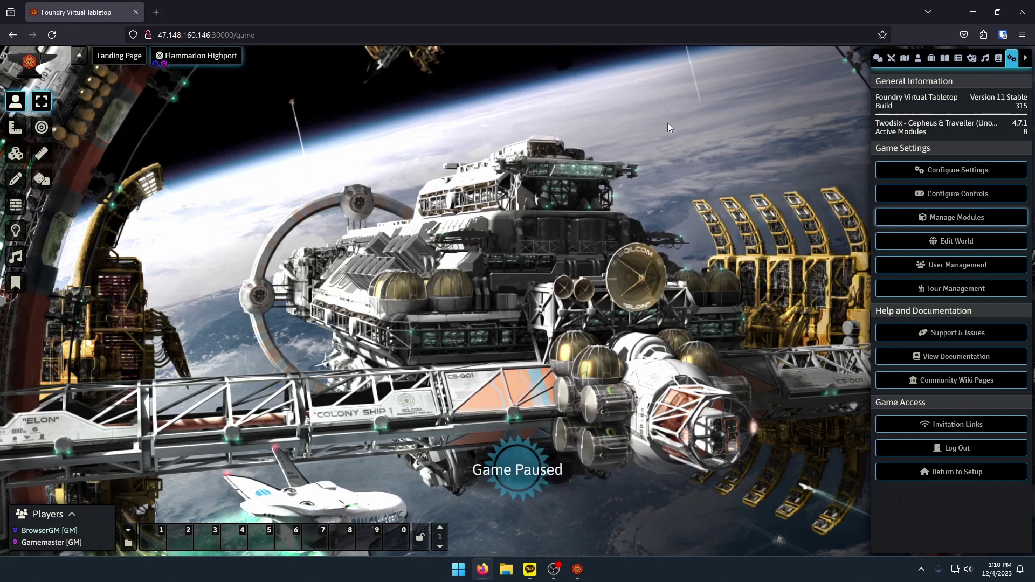
- Open the Reference Document journal entry, try to move and resize its window, and close it
{"action": "left_click", "coordinate": [944, 58]}
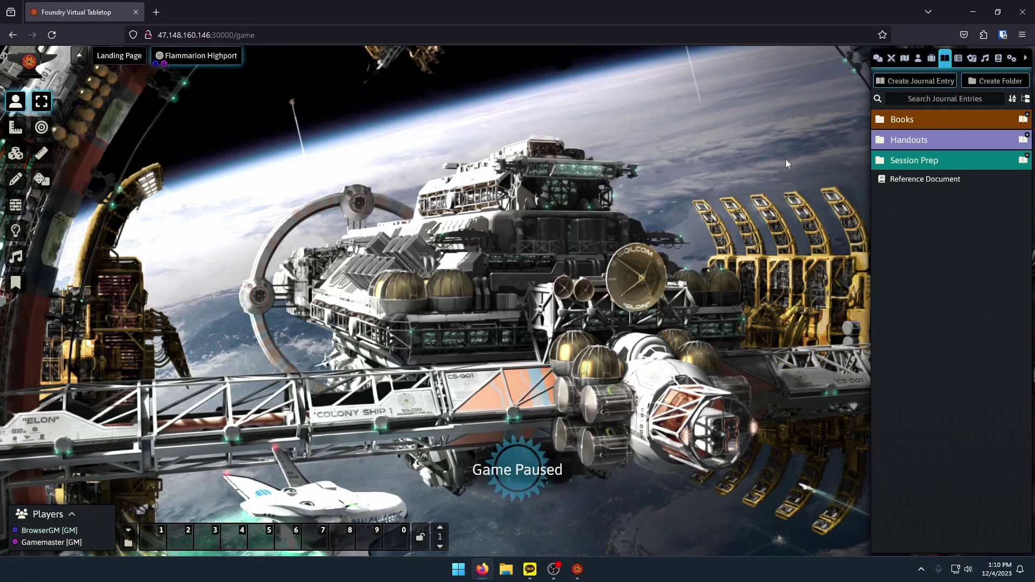
{"action": "left_click", "coordinate": [910, 181]}
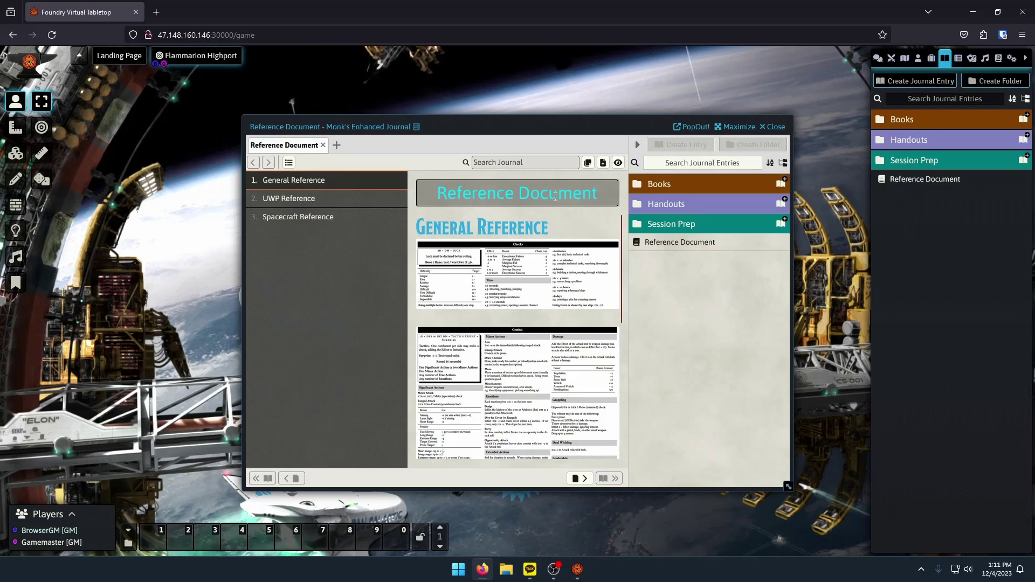
{"action": "left_click_drag", "start_coordinate": [529, 138], "coordinate": [437, 92]}
{"action": "left_click_drag", "start_coordinate": [699, 449], "coordinate": [814, 474]}
{"action": "left_click", "coordinate": [797, 81]}
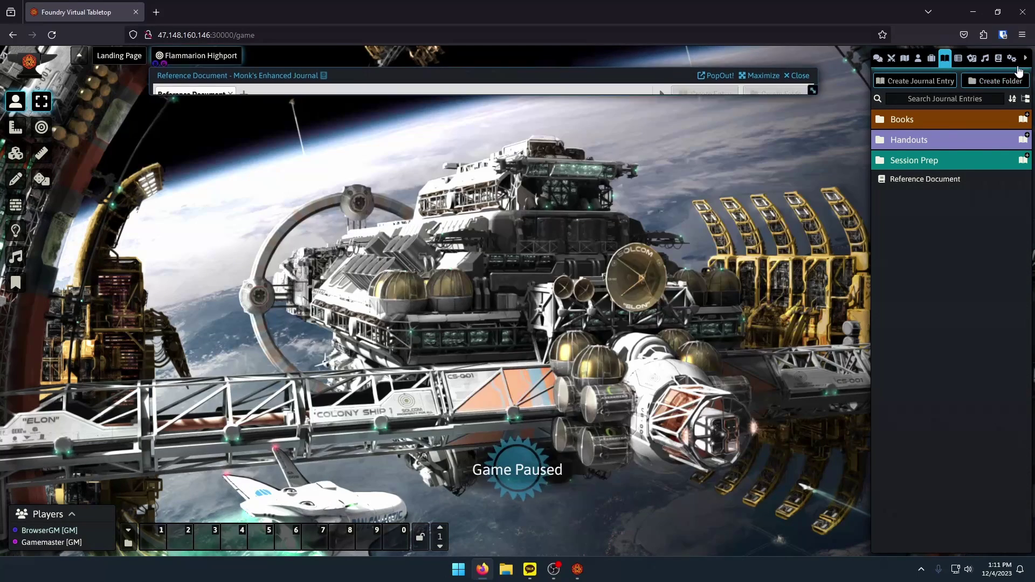
{"action": "left_click", "coordinate": [1012, 58]}
{"action": "left_click", "coordinate": [941, 171]}
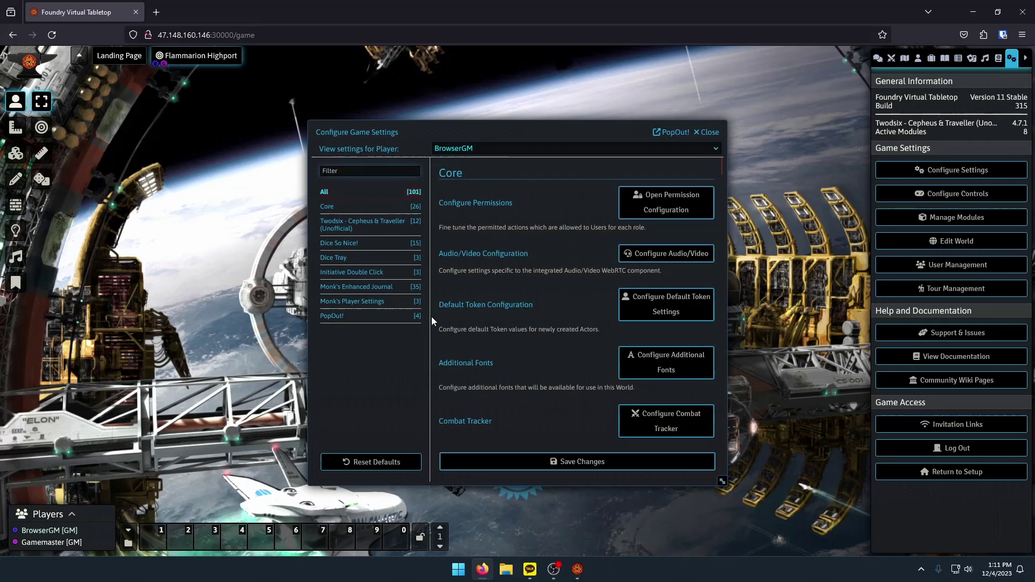
{"action": "left_click", "coordinate": [706, 132]}
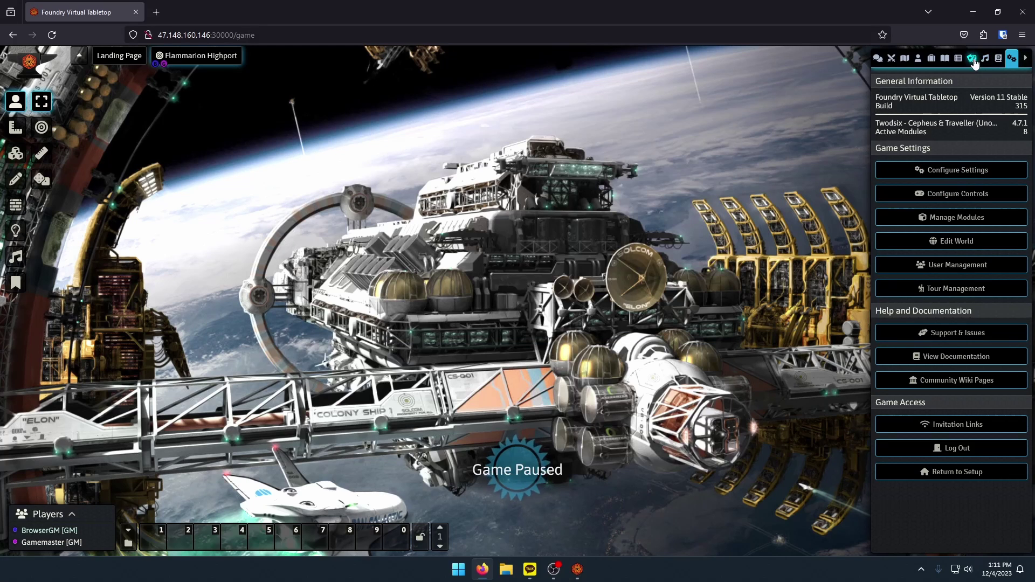
- Open the Reference Document journal entry and move its window higher over the scene
{"action": "left_click", "coordinate": [945, 58]}
{"action": "left_click", "coordinate": [924, 180]}
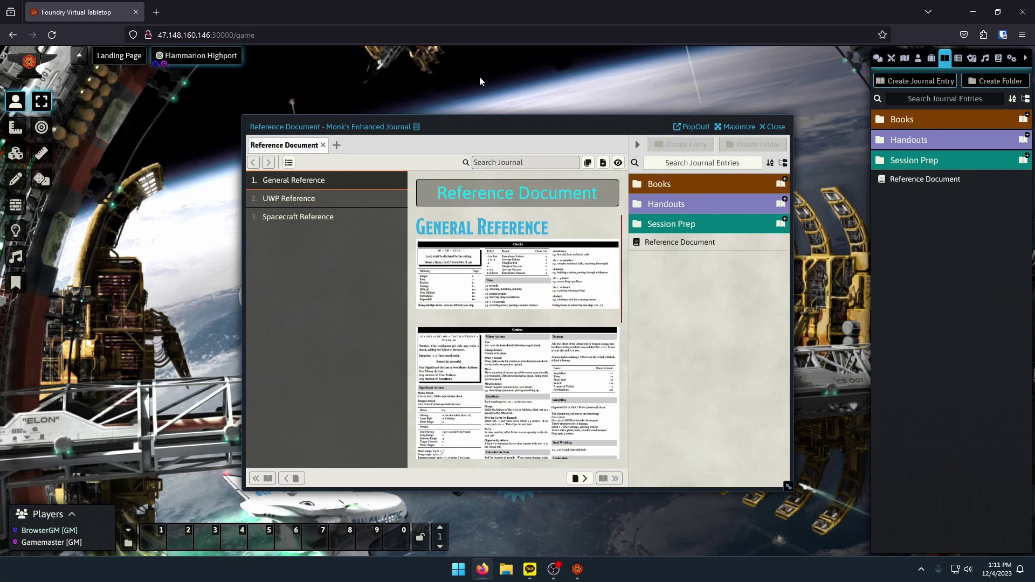
{"action": "left_click_drag", "start_coordinate": [498, 123], "coordinate": [443, 84]}
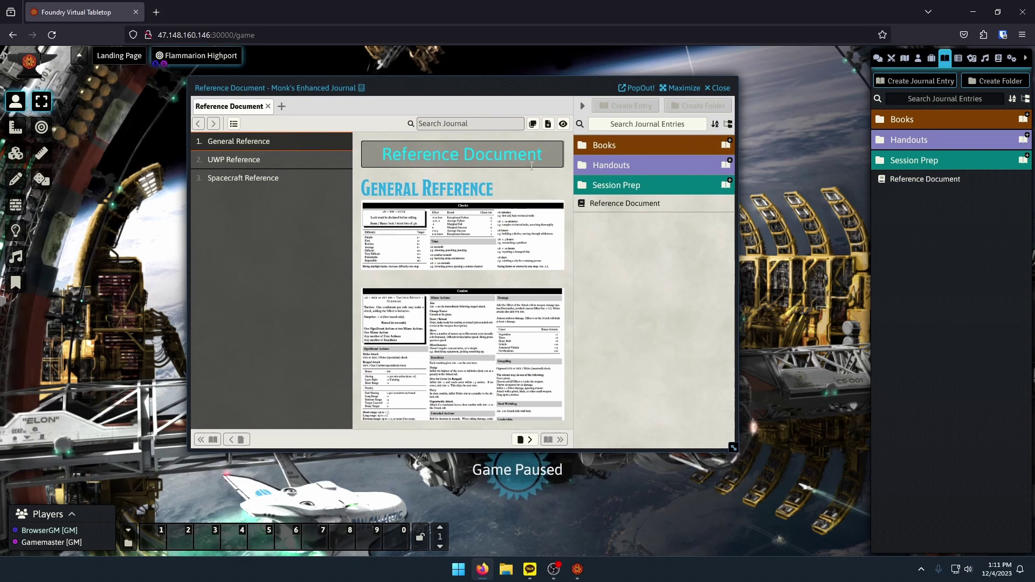
- View Session 0 Prep from the Session Prep folder in a second journal tab, compare it with the Reference Document, and close that tab
{"action": "left_click", "coordinate": [281, 107]}
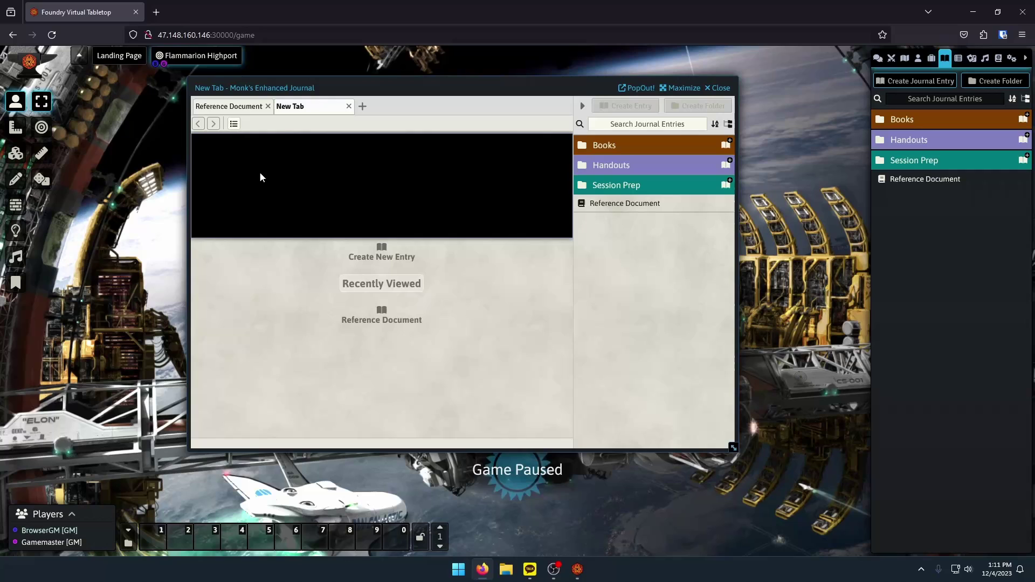
{"action": "left_click", "coordinate": [616, 186]}
{"action": "left_click", "coordinate": [614, 203]}
{"action": "left_click", "coordinate": [229, 106]}
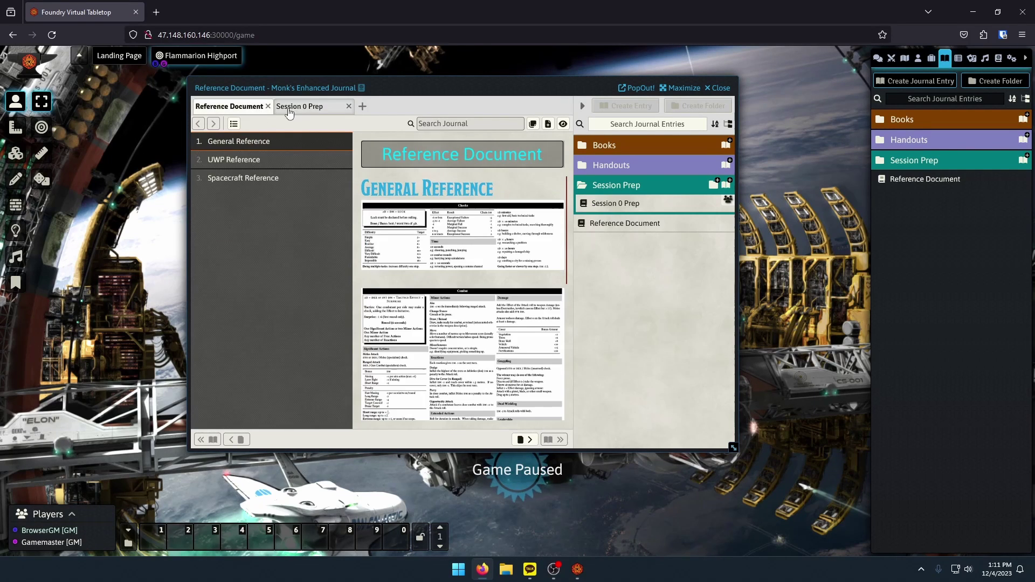
{"action": "left_click", "coordinate": [294, 107]}
{"action": "left_click", "coordinate": [223, 108]}
{"action": "left_click", "coordinate": [294, 107]}
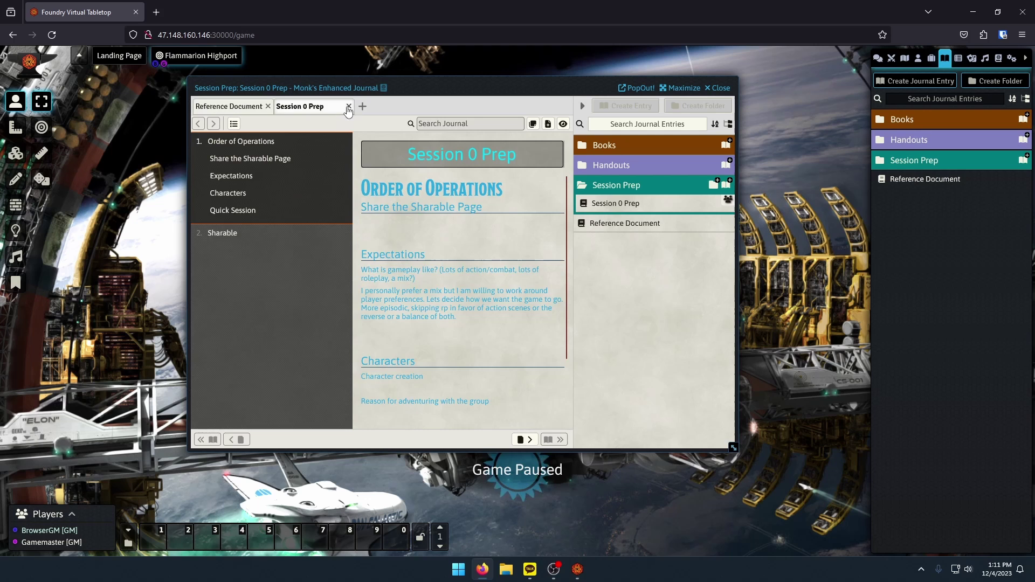
{"action": "left_click", "coordinate": [349, 107]}
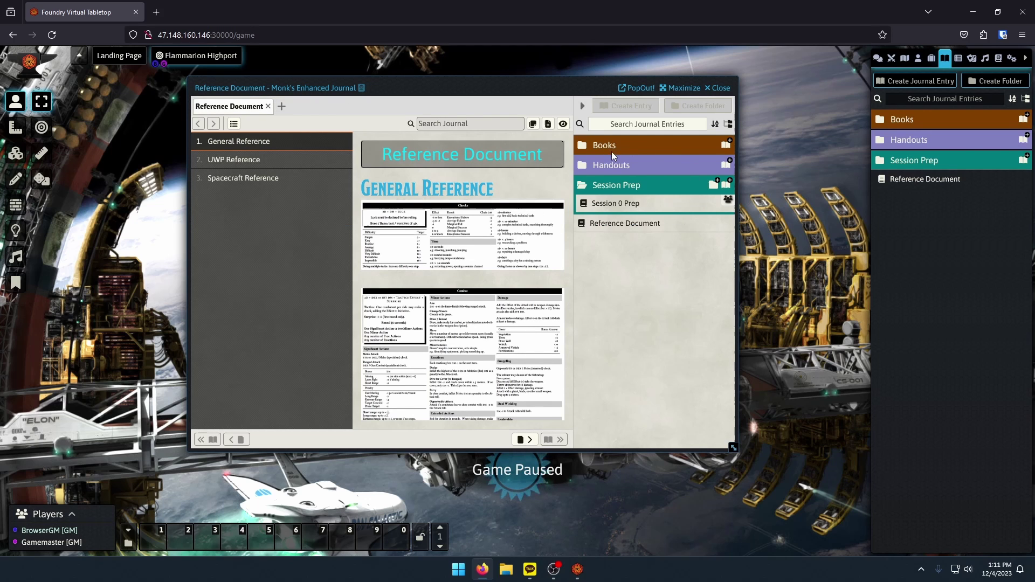
- Collapse and restore the journal directory, and view the dialogs for creating a new entry and a new folder
{"action": "left_click", "coordinate": [582, 105]}
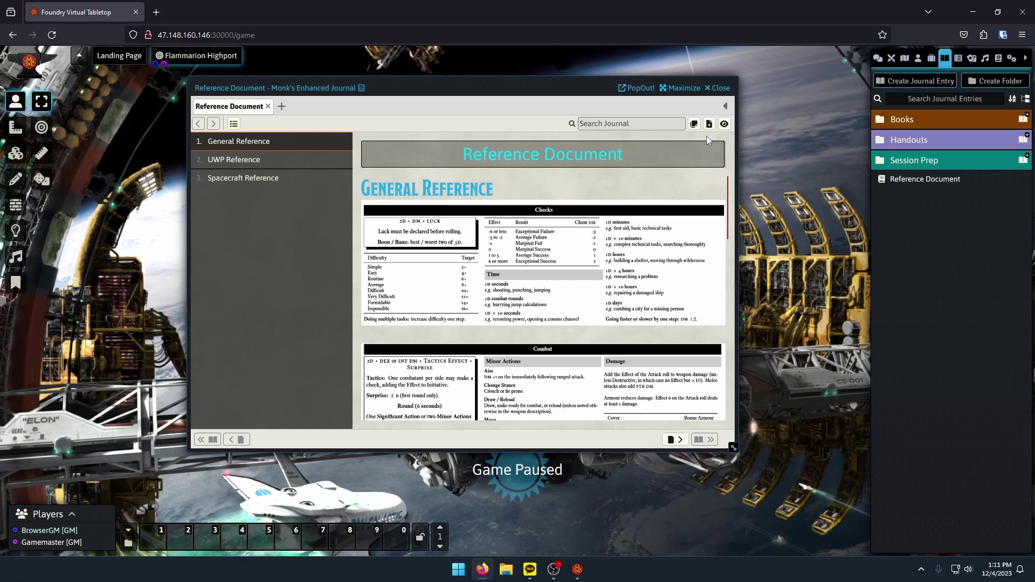
{"action": "left_click", "coordinate": [725, 106]}
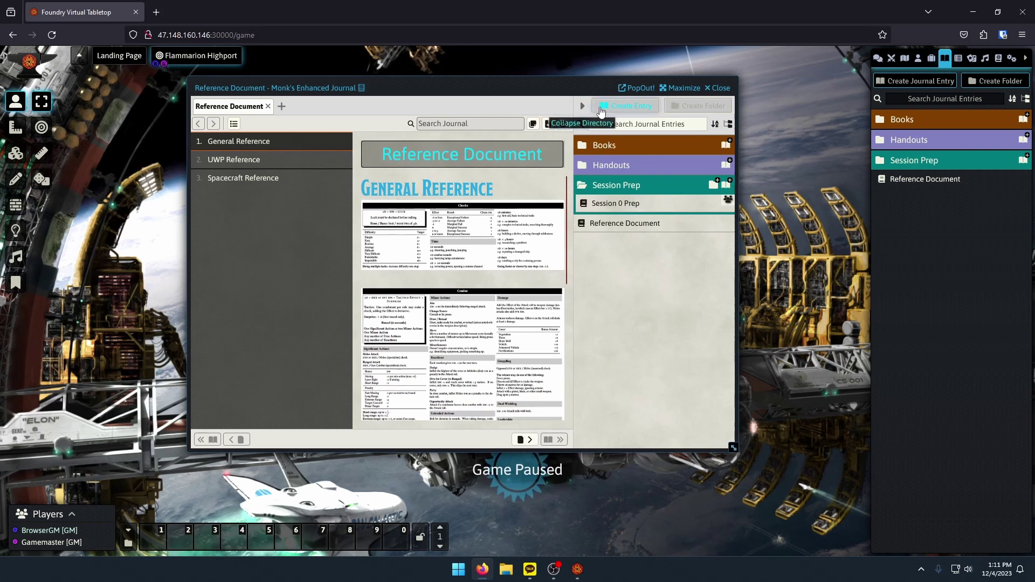
{"action": "left_click", "coordinate": [600, 107]}
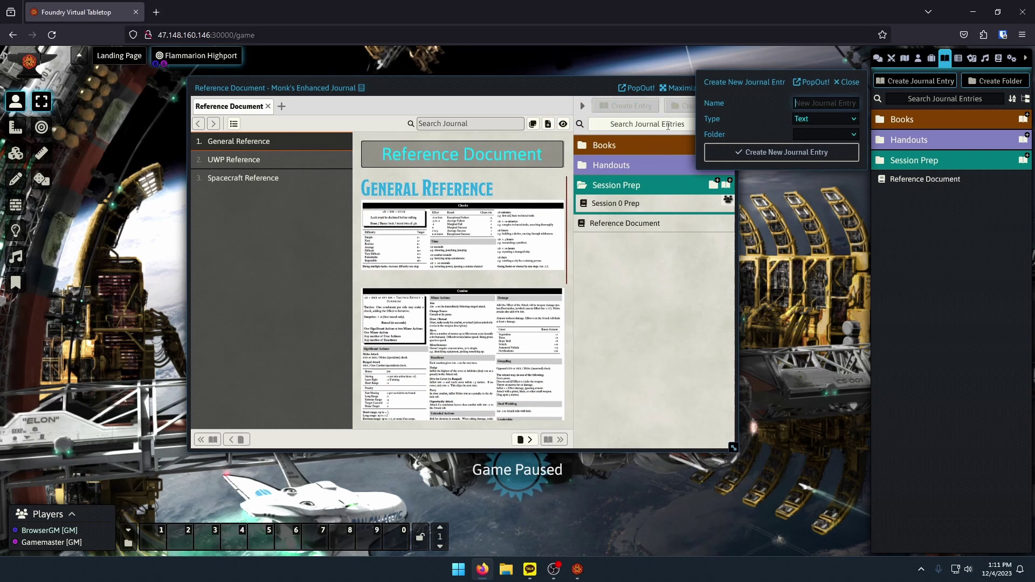
{"action": "left_click", "coordinate": [856, 86]}
{"action": "left_click", "coordinate": [696, 106]}
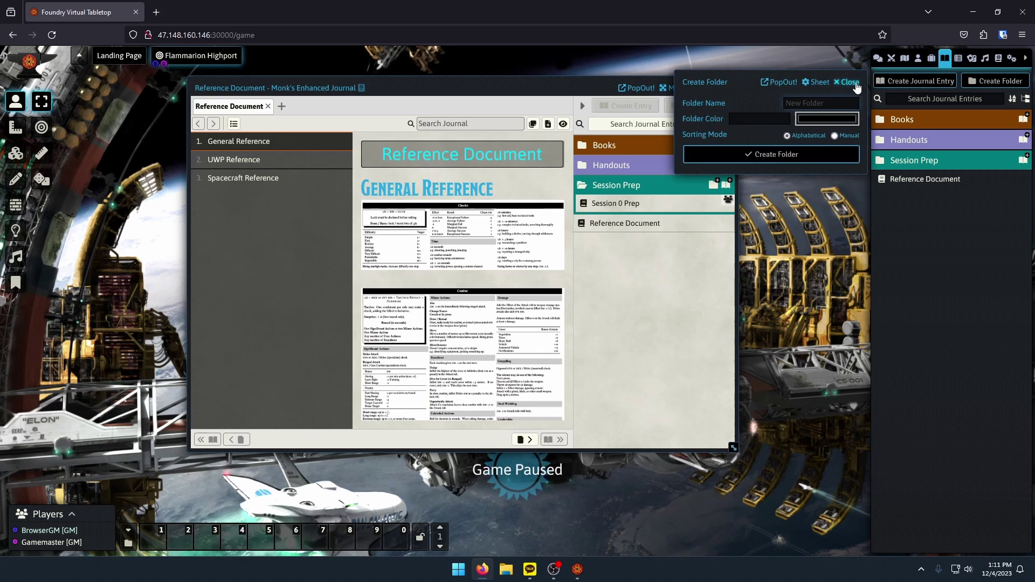
{"action": "left_click", "coordinate": [856, 87]}
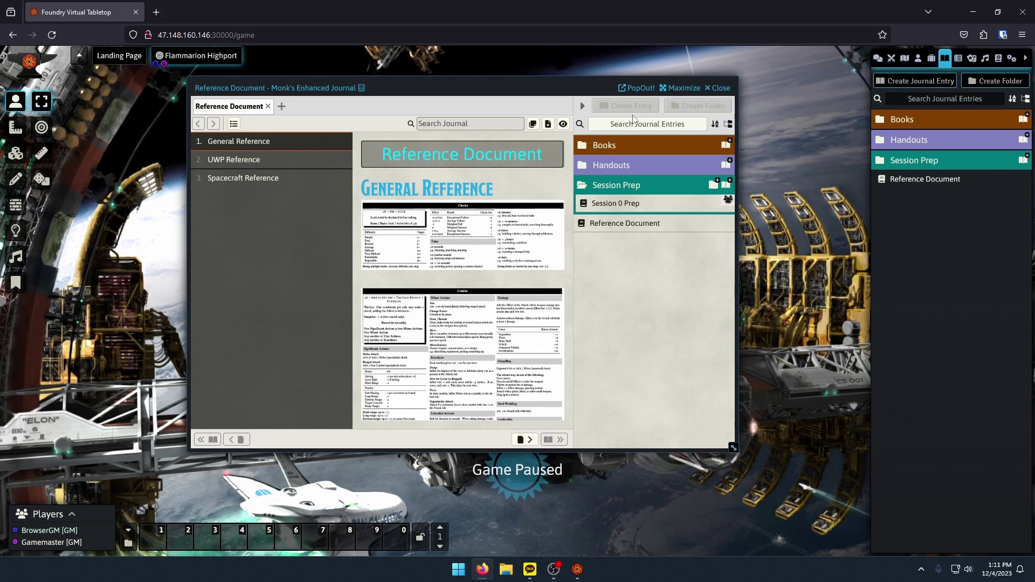
- Collapse the journal directory and page list, and read through the General Reference page
{"action": "left_click", "coordinate": [582, 106]}
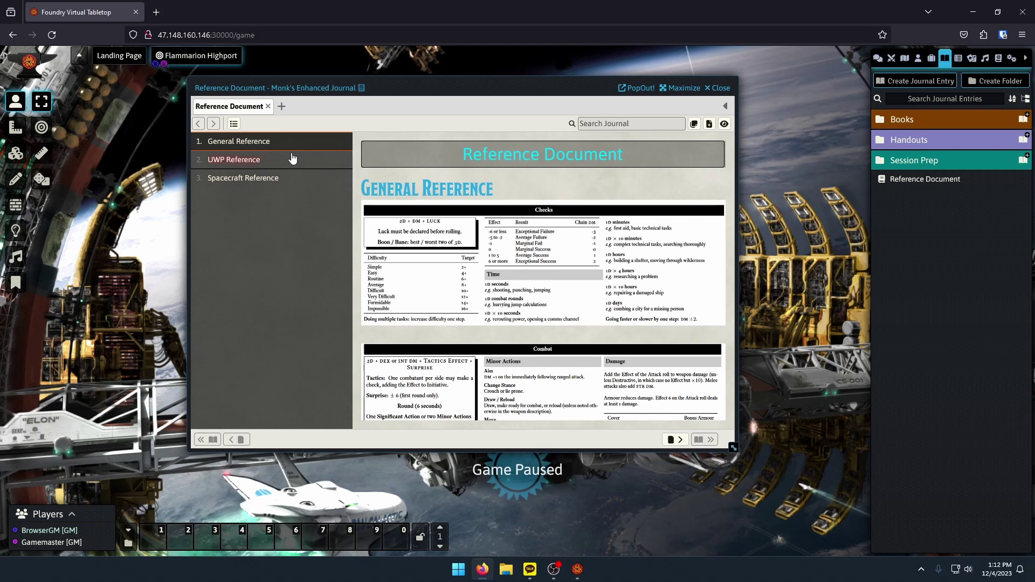
{"action": "left_click", "coordinate": [234, 124]}
{"action": "scroll", "coordinate": [398, 287], "scroll_direction": "down", "scroll_amount": 10}
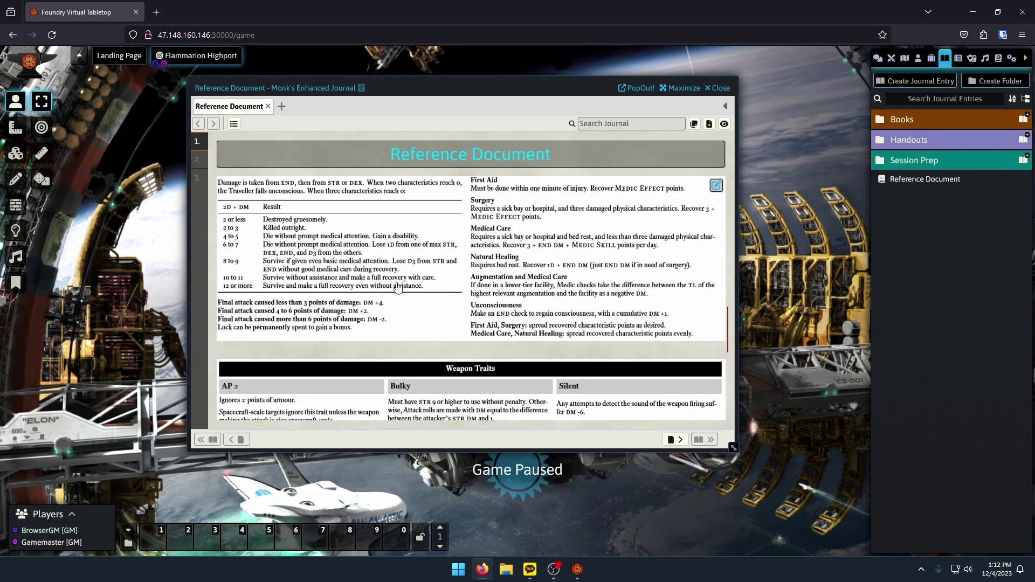
{"action": "scroll", "coordinate": [398, 288], "scroll_direction": "down", "scroll_amount": 2}
{"action": "scroll", "coordinate": [402, 288], "scroll_direction": "up", "scroll_amount": 15}
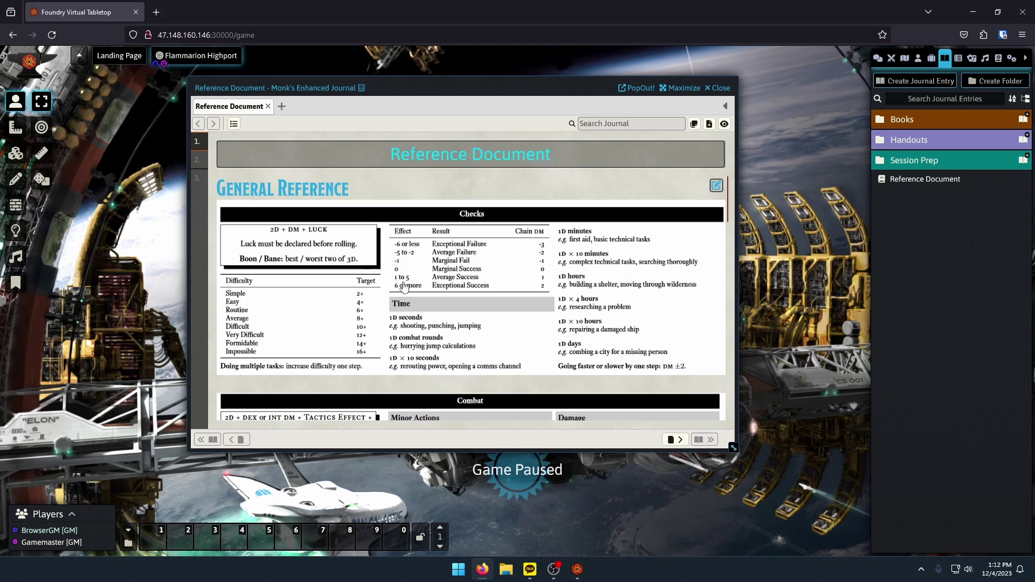
{"action": "scroll", "coordinate": [405, 287], "scroll_direction": "down", "scroll_amount": 10}
{"action": "scroll", "coordinate": [475, 259], "scroll_direction": "up", "scroll_amount": 7}
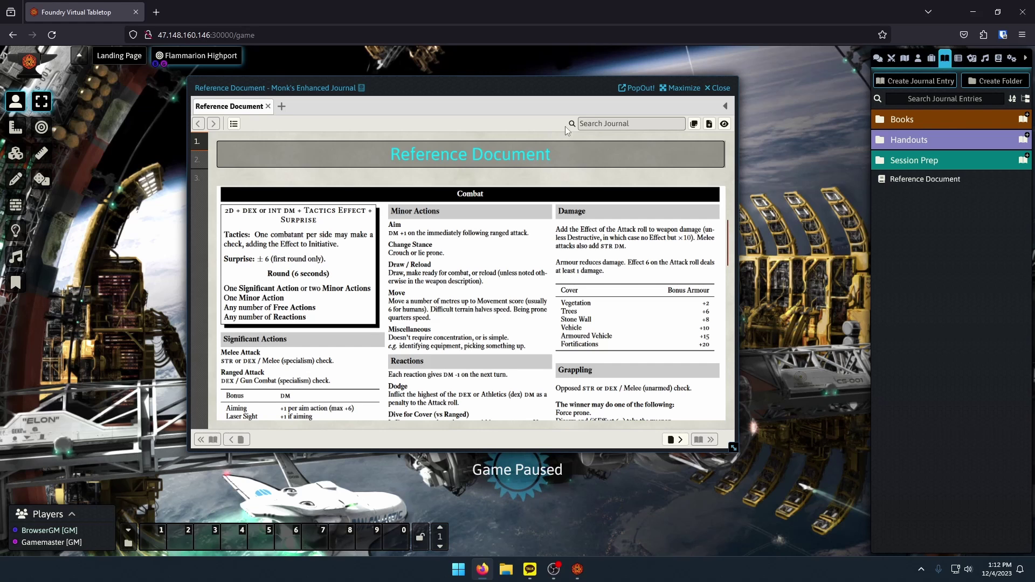
- Restore the page list and journal directory, and return to the start of the General Reference page
{"action": "left_click", "coordinate": [235, 124]}
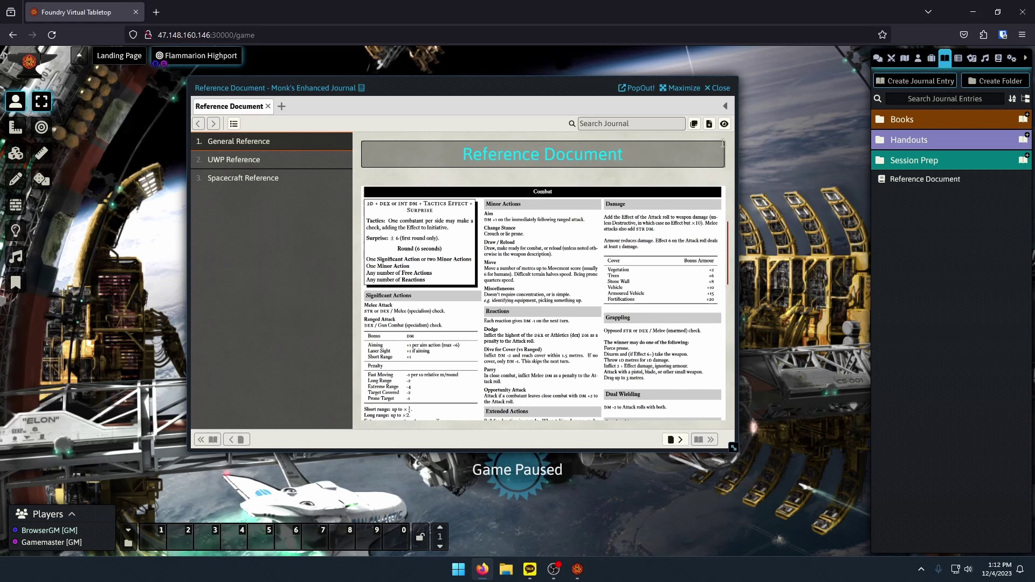
{"action": "left_click", "coordinate": [725, 107]}
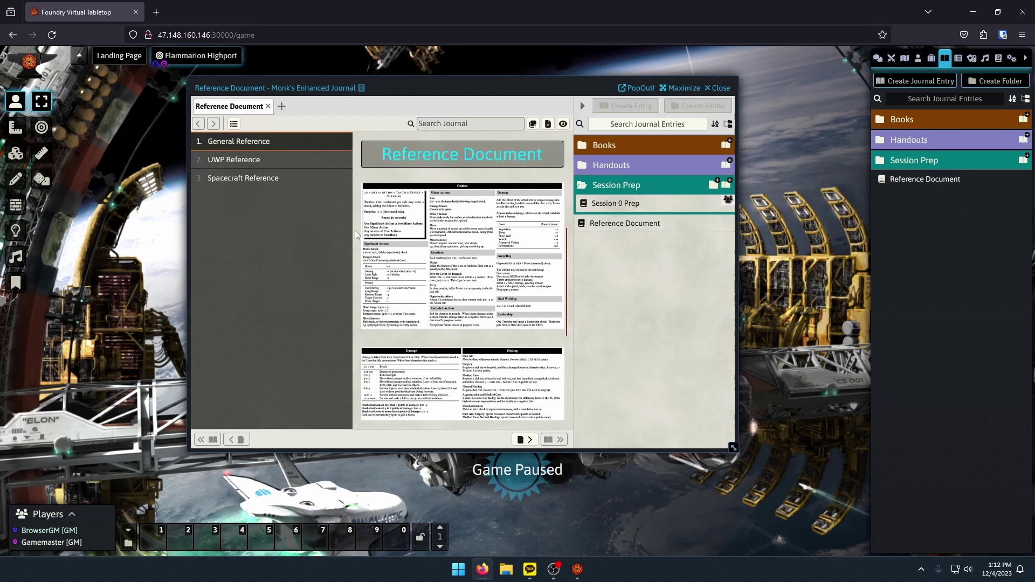
{"action": "scroll", "coordinate": [468, 274], "scroll_direction": "up", "scroll_amount": 3}
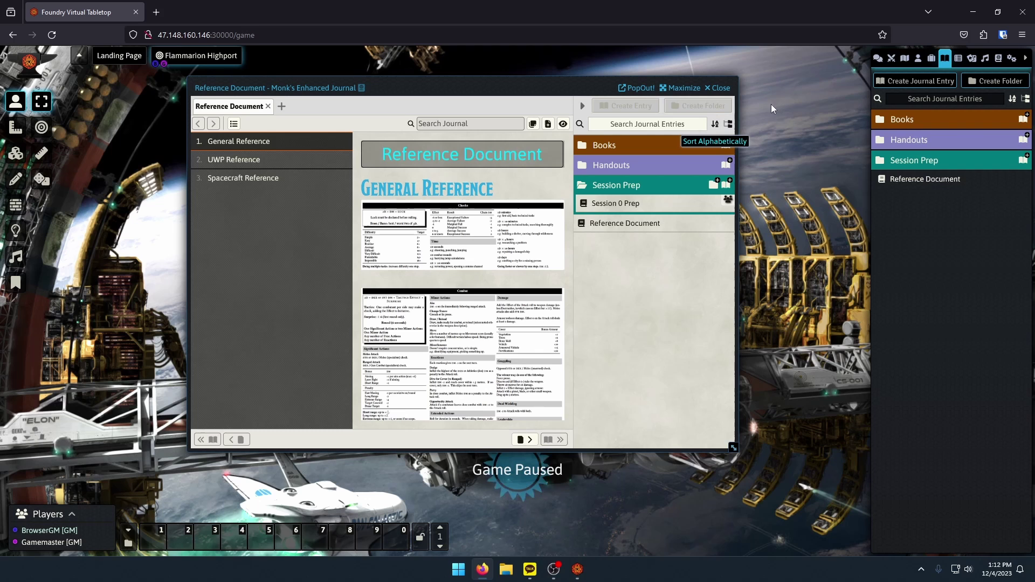
- Close the journal window and show the Monk's Enhanced Journal category in the game settings
{"action": "left_click", "coordinate": [720, 88]}
{"action": "left_click", "coordinate": [1012, 60]}
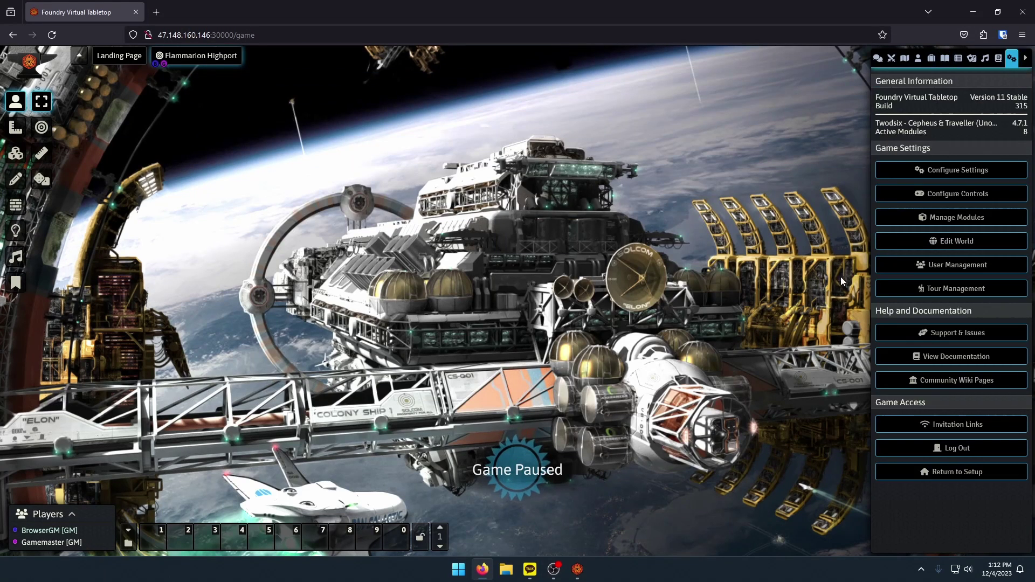
{"action": "left_click", "coordinate": [952, 170]}
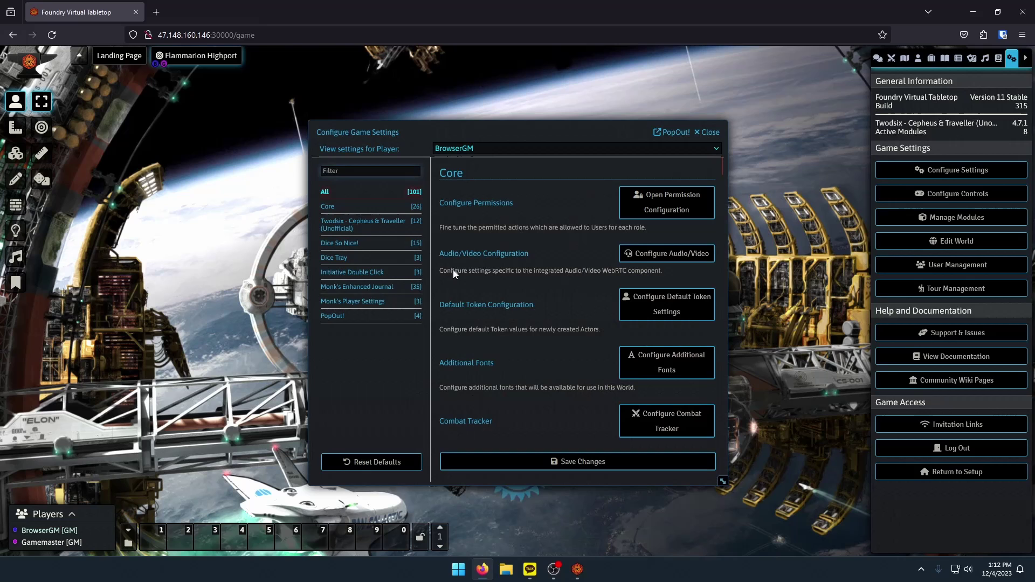
{"action": "left_click", "coordinate": [348, 289]}
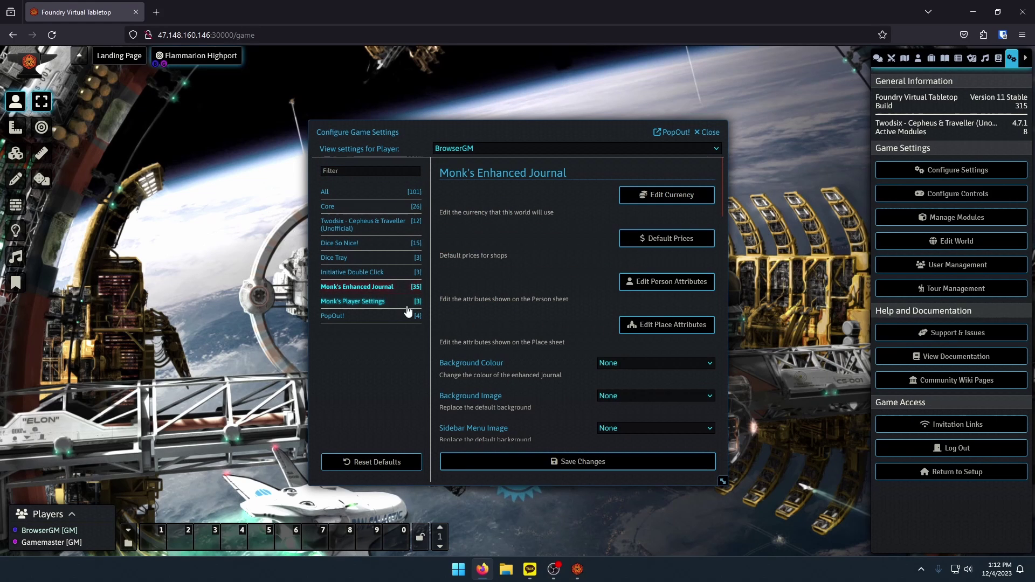
- Set the journal's background colour to Black and its background and sidebar menu images to Solid - Black, and save the settings
{"action": "scroll", "coordinate": [506, 246], "scroll_direction": "down", "scroll_amount": 4}
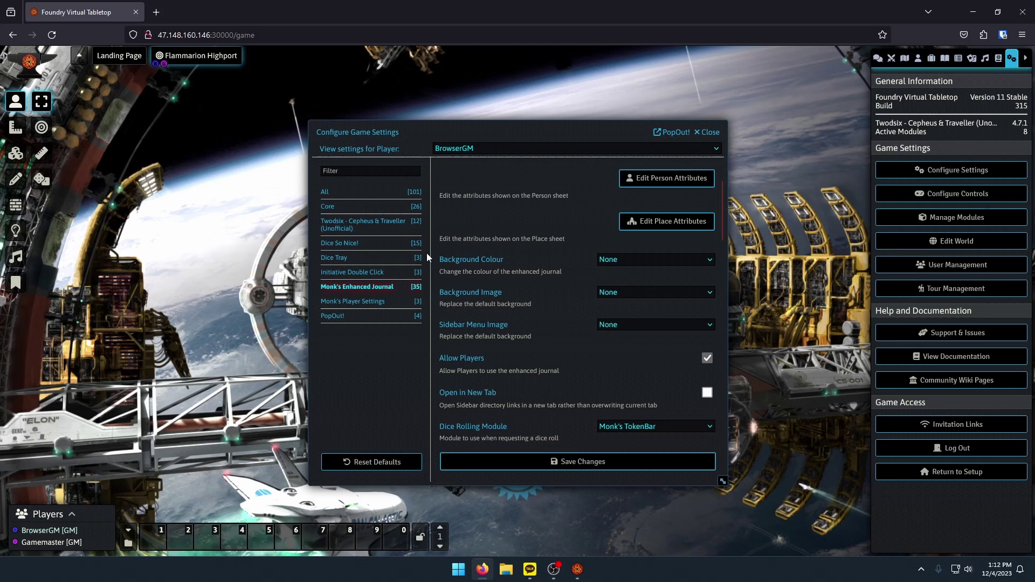
{"action": "left_click", "coordinate": [646, 261]}
{"action": "left_click", "coordinate": [626, 304]}
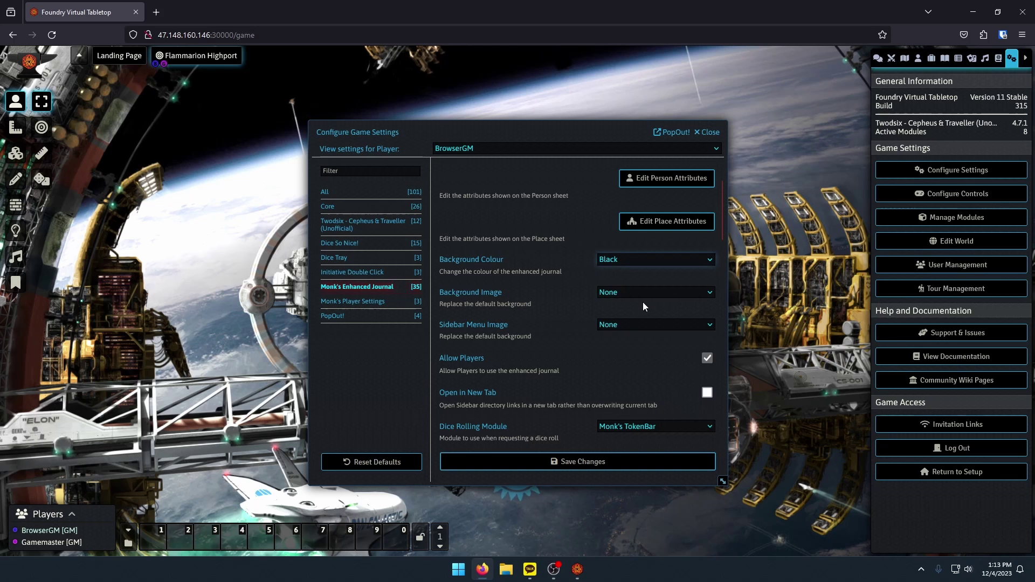
{"action": "left_click", "coordinate": [643, 294]}
{"action": "left_click", "coordinate": [638, 466]}
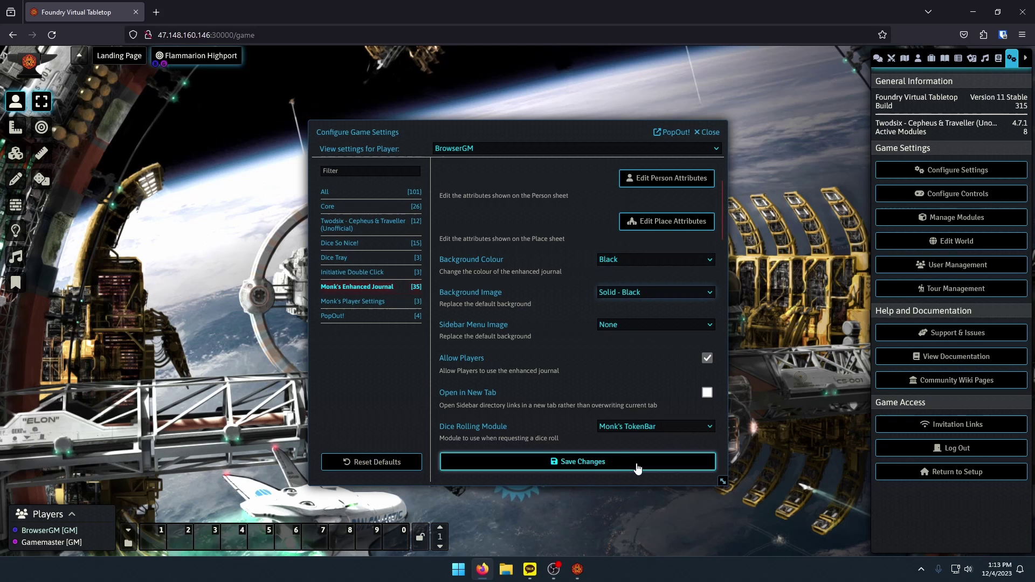
{"action": "left_click", "coordinate": [637, 324]}
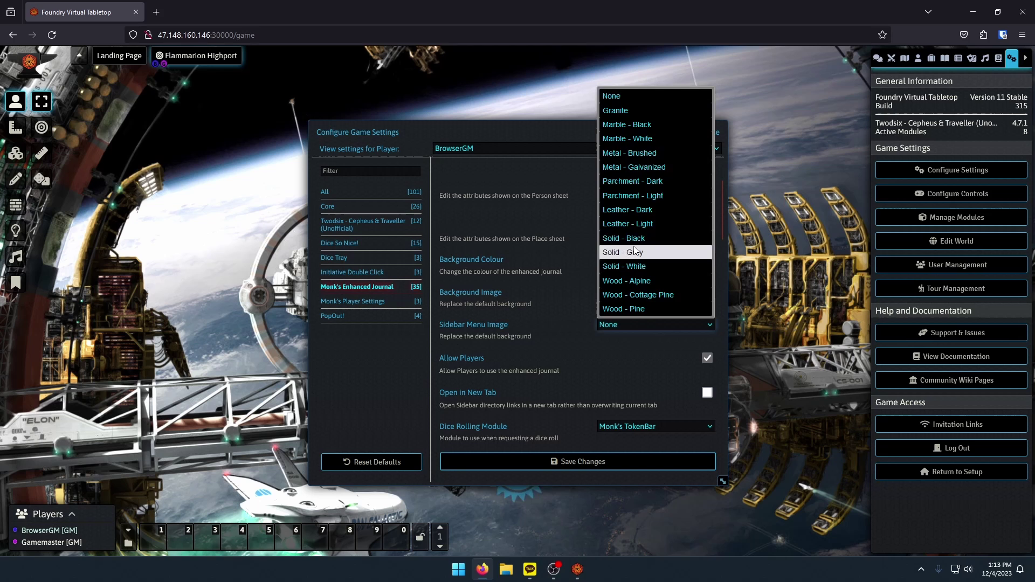
{"action": "left_click", "coordinate": [603, 289]}
{"action": "scroll", "coordinate": [604, 291], "scroll_direction": "down", "scroll_amount": 3}
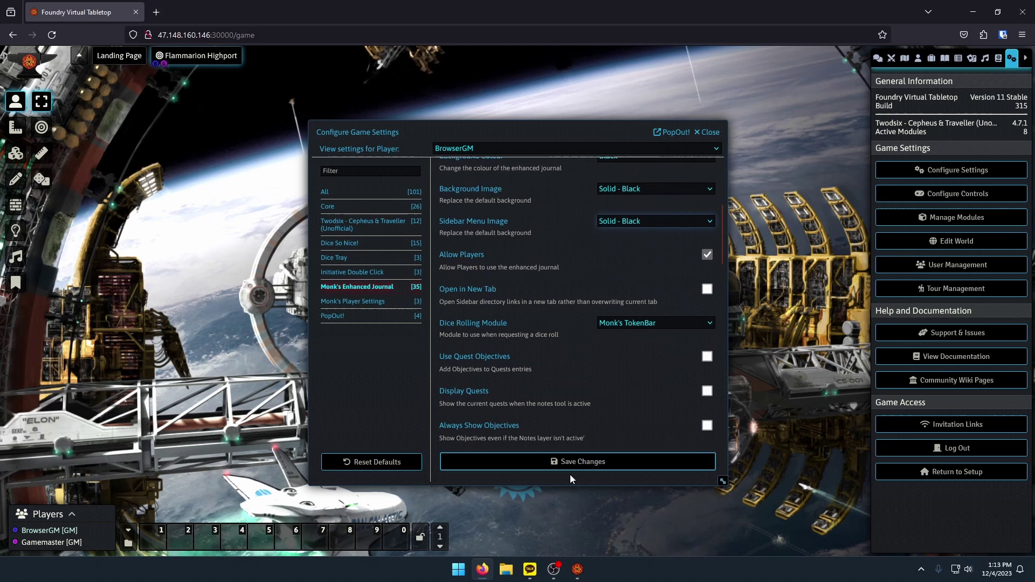
{"action": "left_click", "coordinate": [577, 462]}
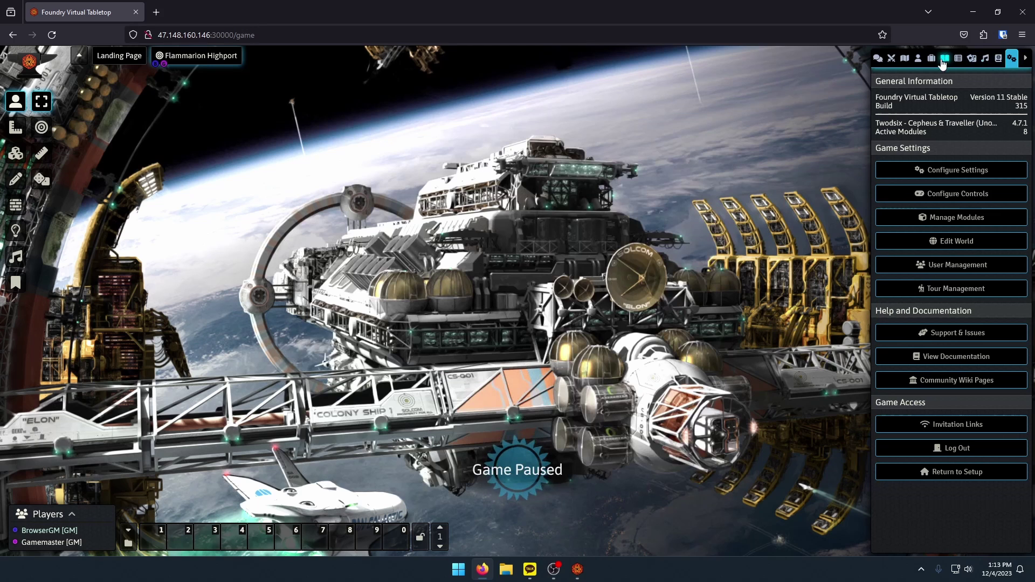
- Check the journal's new look in the Reference Document, moving and widening its window, and close it
{"action": "left_click", "coordinate": [944, 59]}
{"action": "left_click", "coordinate": [925, 180]}
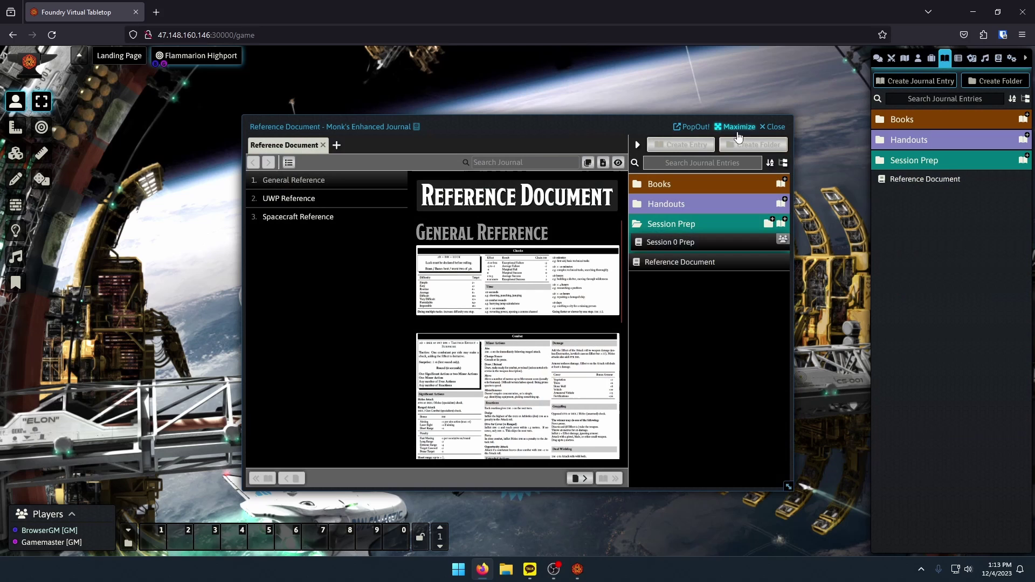
{"action": "left_click_drag", "start_coordinate": [444, 127], "coordinate": [366, 113]}
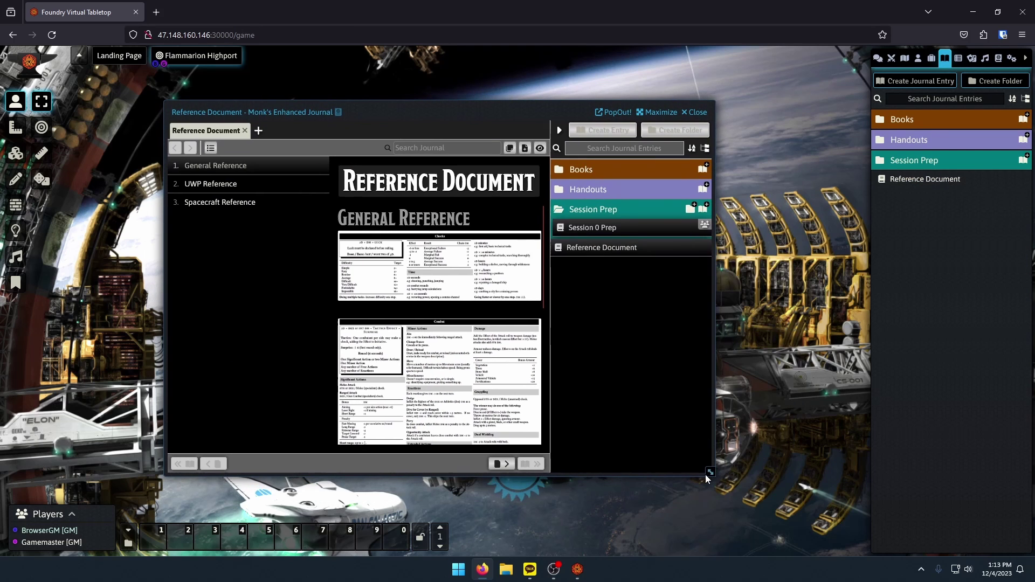
{"action": "left_click_drag", "start_coordinate": [706, 477], "coordinate": [808, 487]}
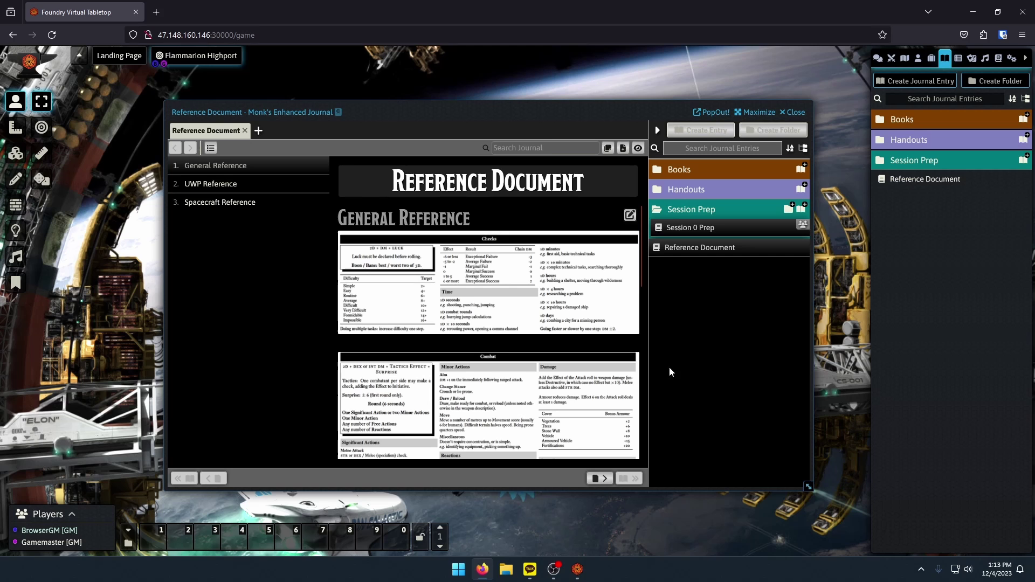
{"action": "left_click", "coordinate": [792, 112]}
- Change the enhanced journal's background image and sidebar menu image to Metal - Brushed, and save the settings
{"action": "left_click", "coordinate": [1012, 58]}
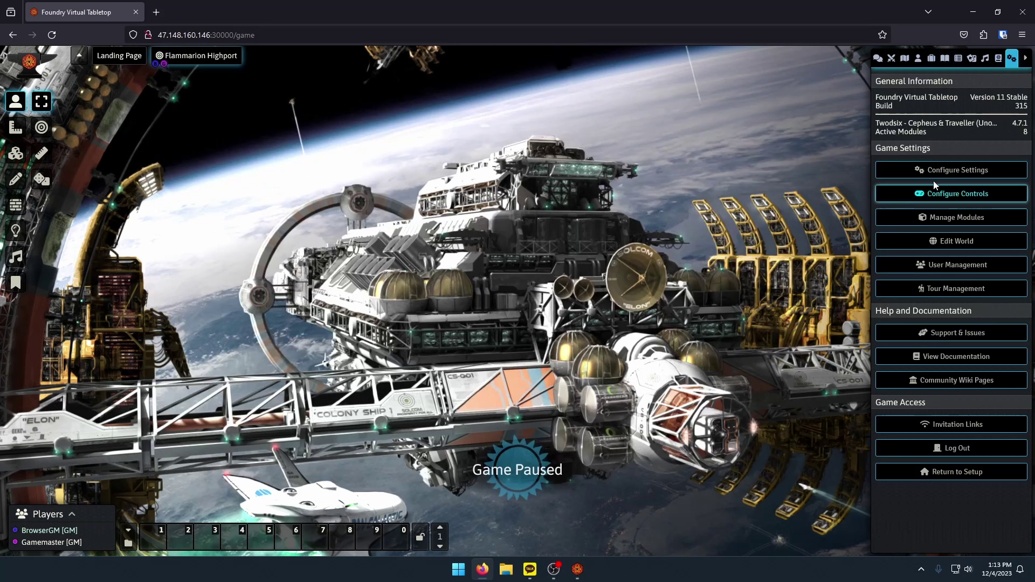
{"action": "left_click", "coordinate": [951, 170]}
{"action": "scroll", "coordinate": [575, 333], "scroll_direction": "down", "scroll_amount": 3}
{"action": "left_click", "coordinate": [644, 296]}
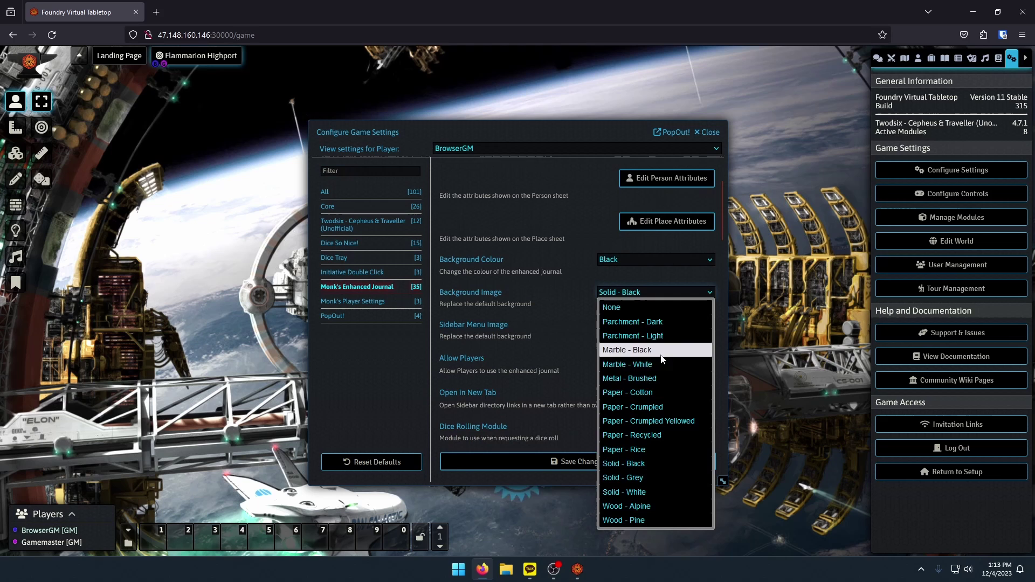
{"action": "left_click", "coordinate": [653, 379]}
{"action": "left_click", "coordinate": [644, 326]}
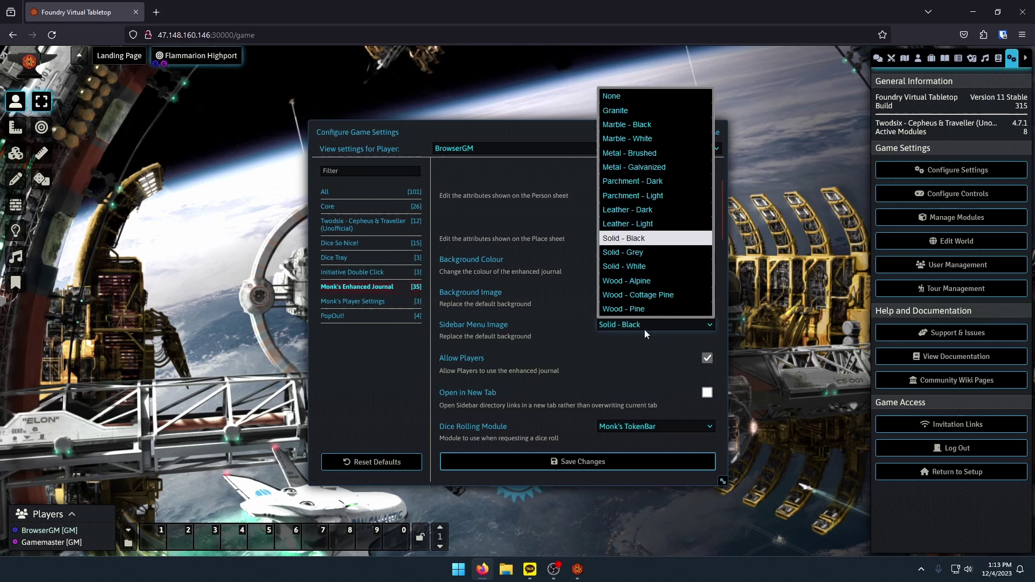
{"action": "left_click", "coordinate": [652, 156]}
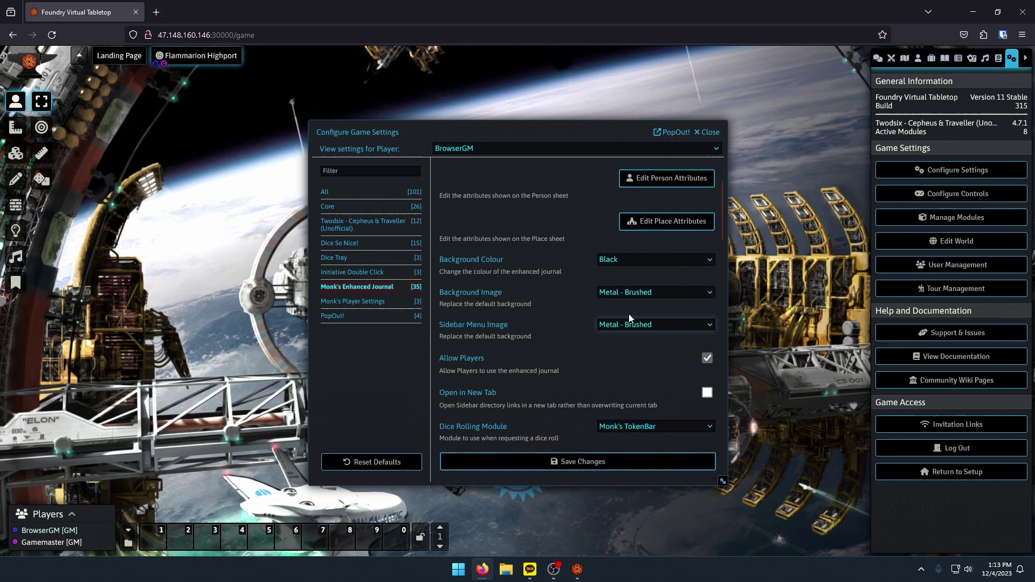
{"action": "left_click", "coordinate": [591, 463]}
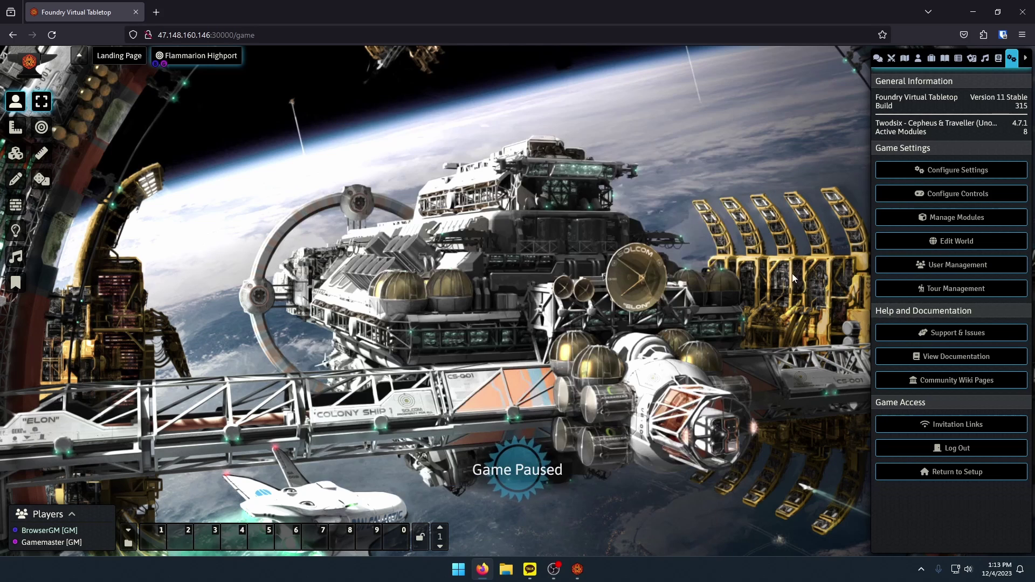
- Open the Reference Document journal to check the new background, and reposition and enlarge its window
{"action": "left_click", "coordinate": [944, 58]}
{"action": "left_click", "coordinate": [917, 178]}
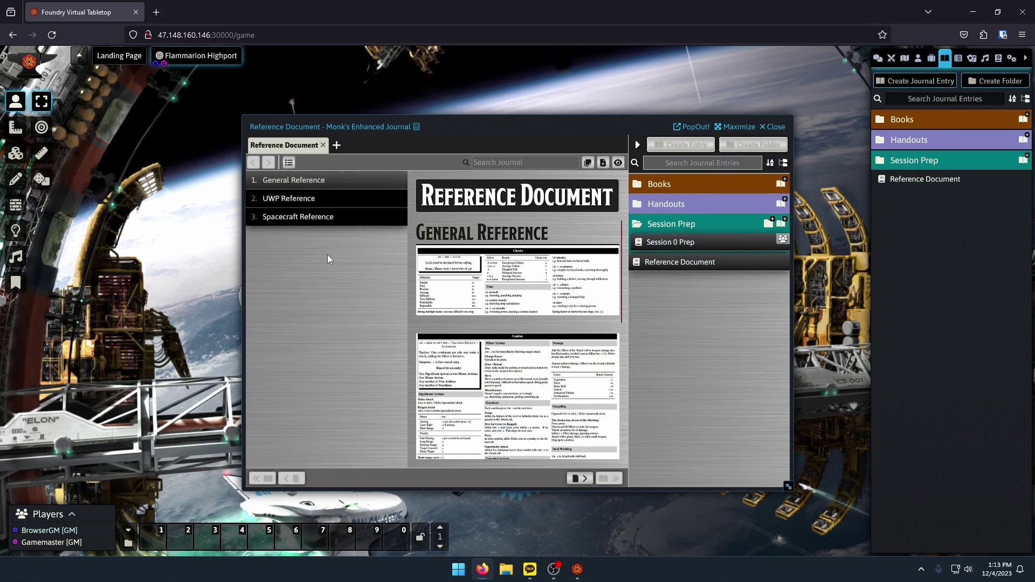
{"action": "scroll", "coordinate": [493, 351], "scroll_direction": "down", "scroll_amount": 3}
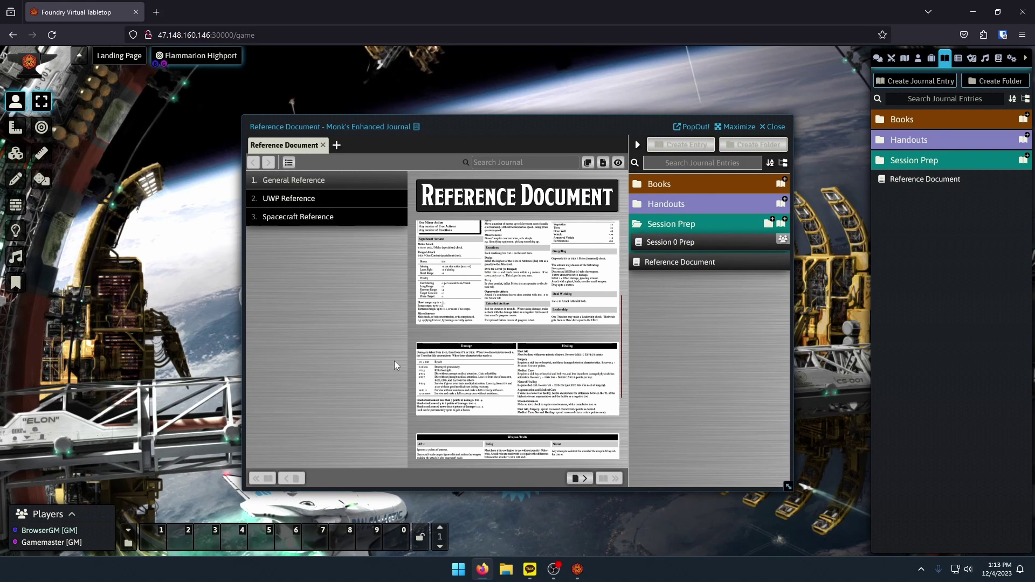
{"action": "scroll", "coordinate": [474, 335], "scroll_direction": "up", "scroll_amount": 3}
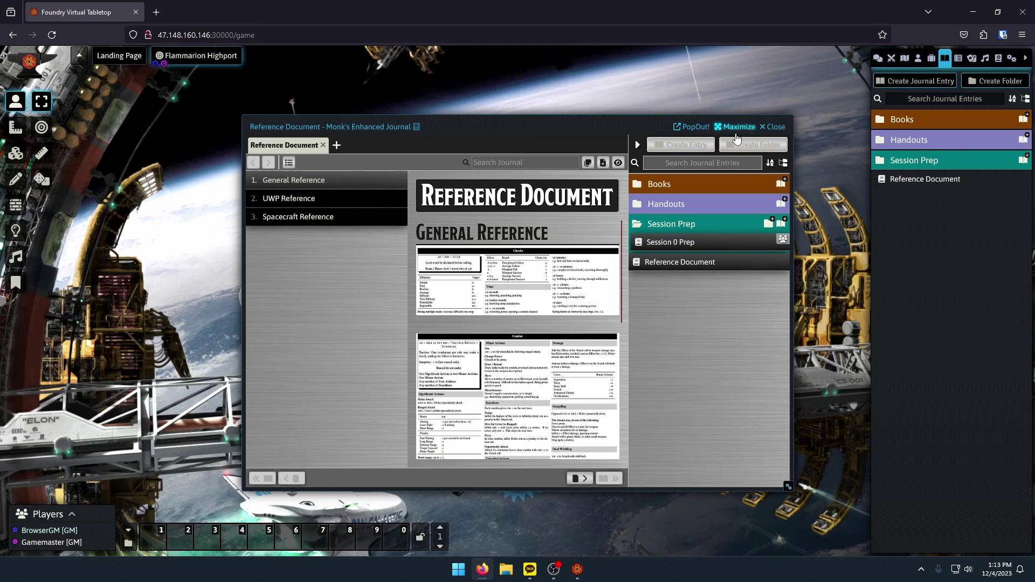
{"action": "left_click_drag", "start_coordinate": [458, 133], "coordinate": [425, 99]}
{"action": "left_click_drag", "start_coordinate": [758, 456], "coordinate": [841, 544]}
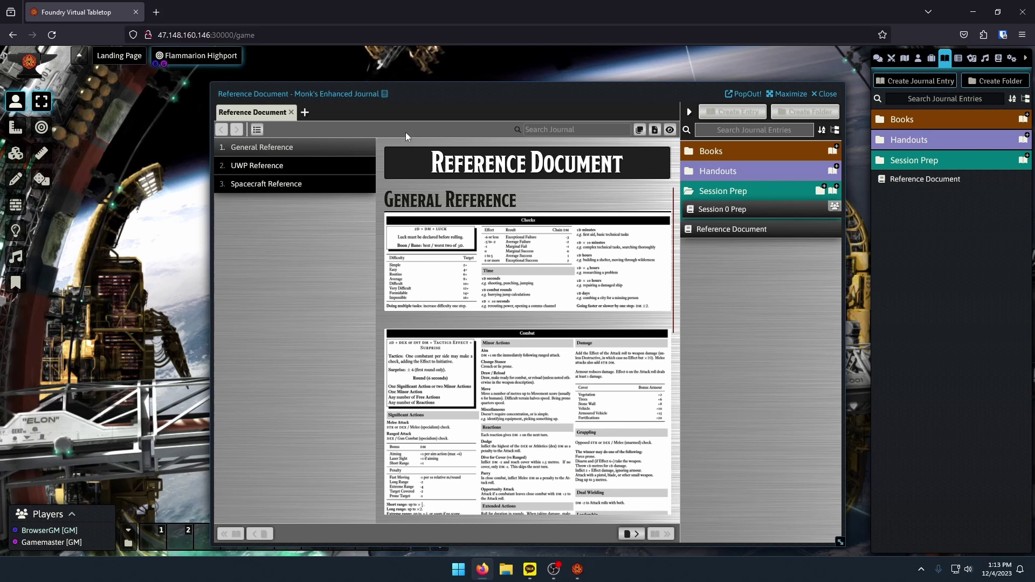
- Look through the Reference Document's UWP, Spacecraft and General Reference pages, and return to General Reference
{"action": "left_click", "coordinate": [261, 169]}
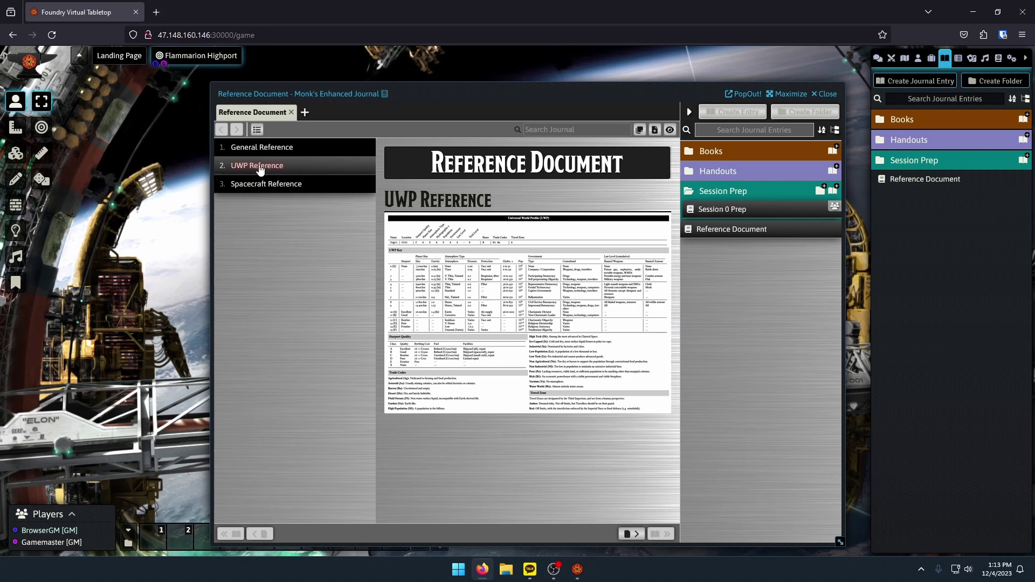
{"action": "left_click", "coordinate": [261, 184]}
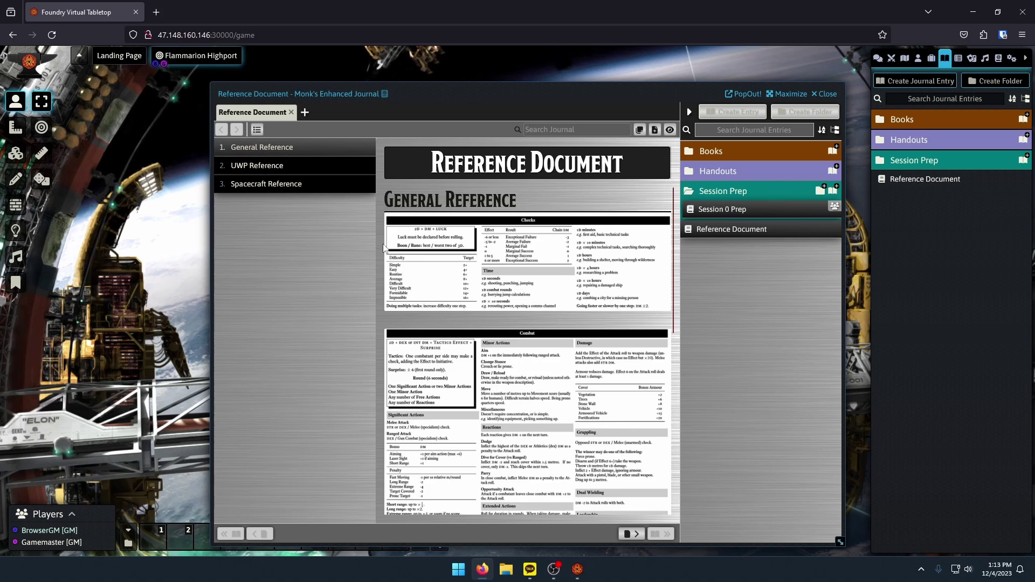
{"action": "scroll", "coordinate": [383, 248], "scroll_direction": "down", "scroll_amount": 10}
{"action": "scroll", "coordinate": [490, 268], "scroll_direction": "down", "scroll_amount": 5}
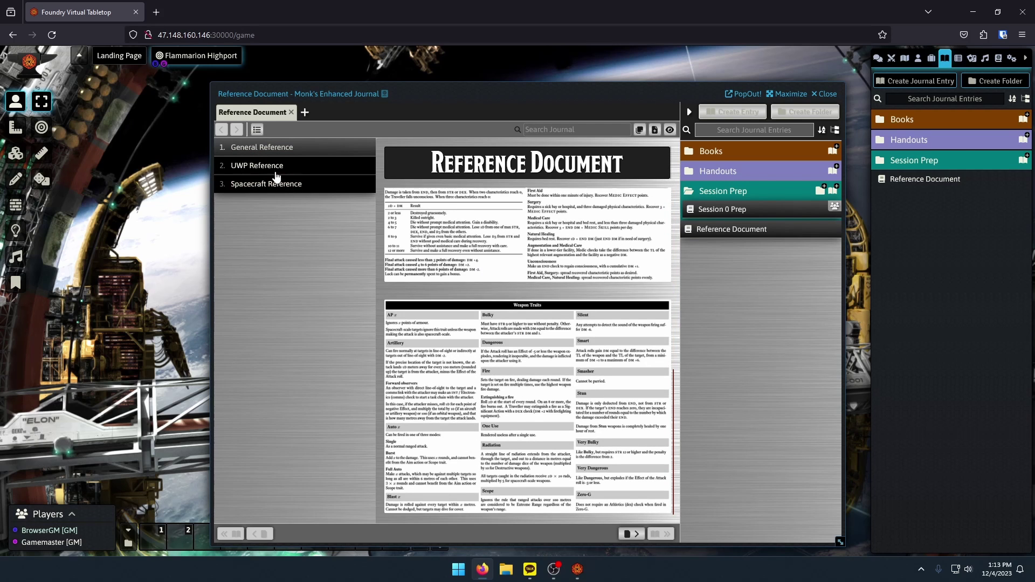
{"action": "left_click", "coordinate": [275, 172]}
{"action": "left_click", "coordinate": [277, 187]}
{"action": "left_click", "coordinate": [260, 185]}
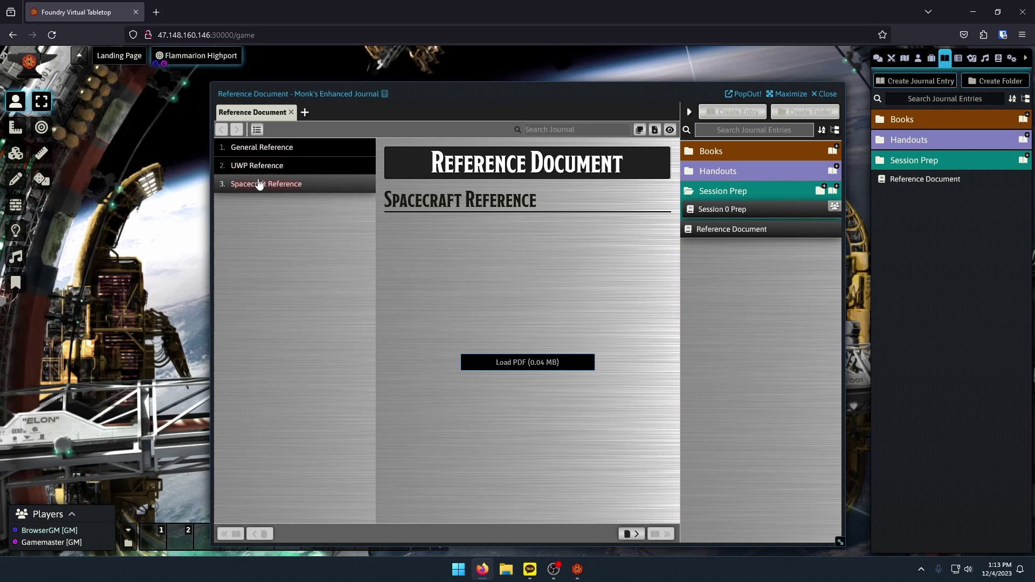
{"action": "left_click", "coordinate": [254, 168]}
{"action": "left_click", "coordinate": [270, 151]}
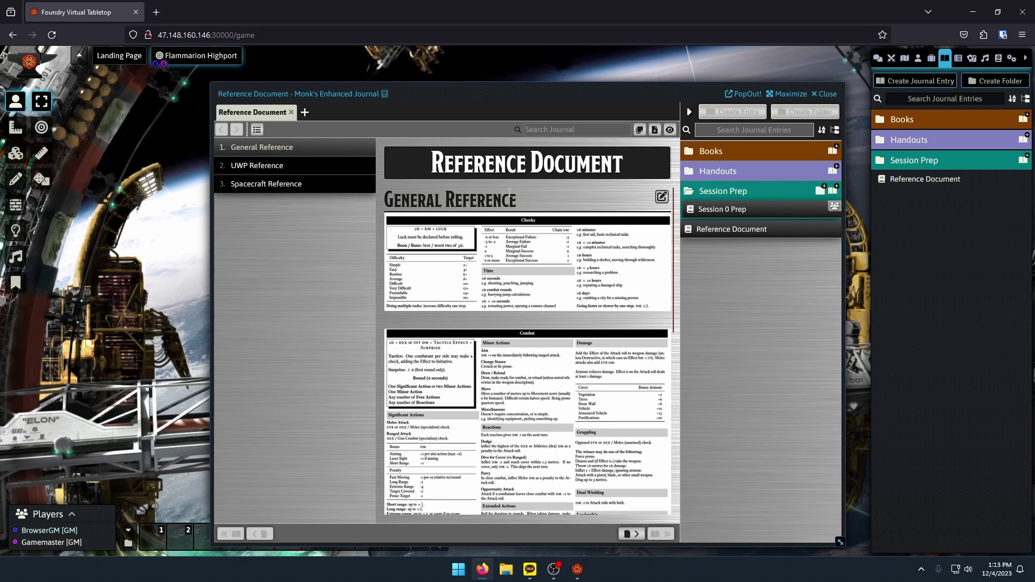
- Add a journal tab, expand Handouts with its Locations and NPCs subfolders, and open the character entry under NPCs
{"action": "left_click", "coordinate": [305, 113]}
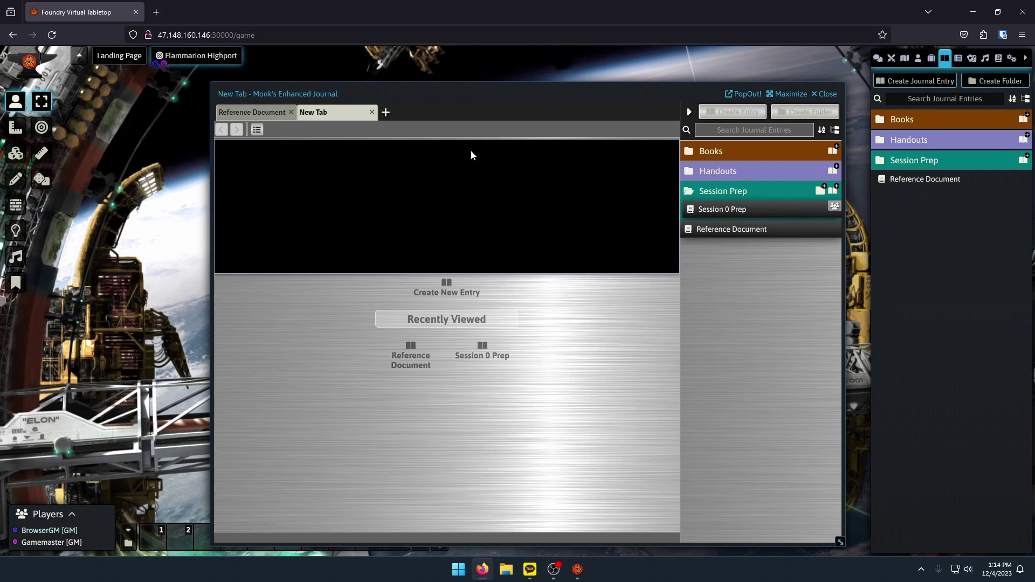
{"action": "left_click", "coordinate": [719, 171]}
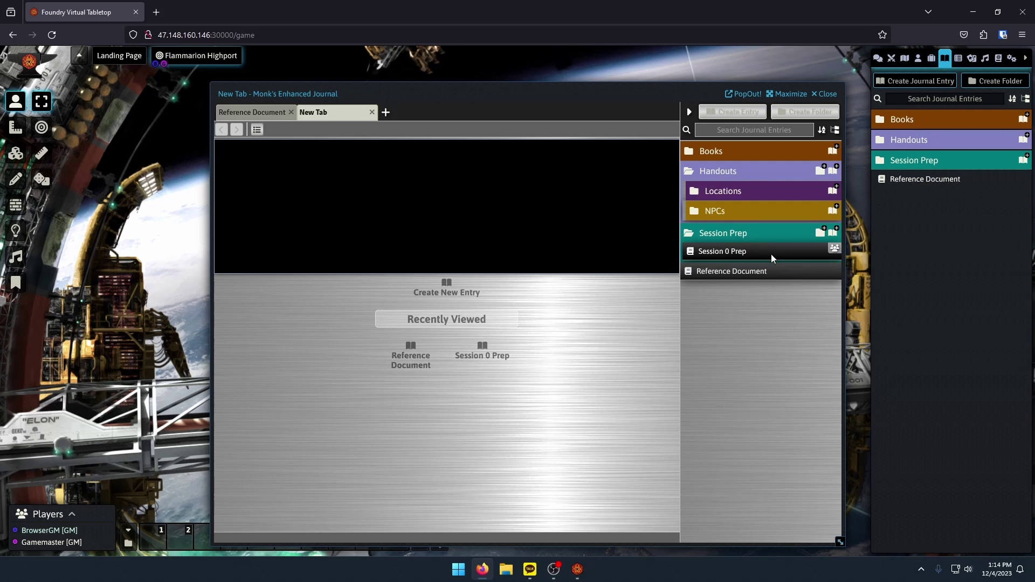
{"action": "left_click", "coordinate": [720, 215]}
{"action": "left_click", "coordinate": [724, 191]}
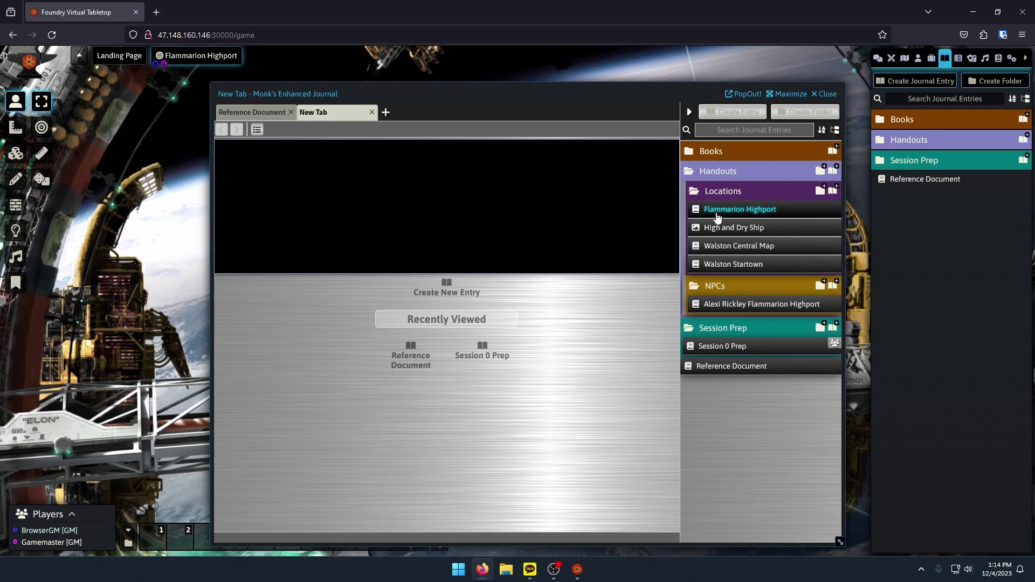
{"action": "left_click", "coordinate": [734, 304]}
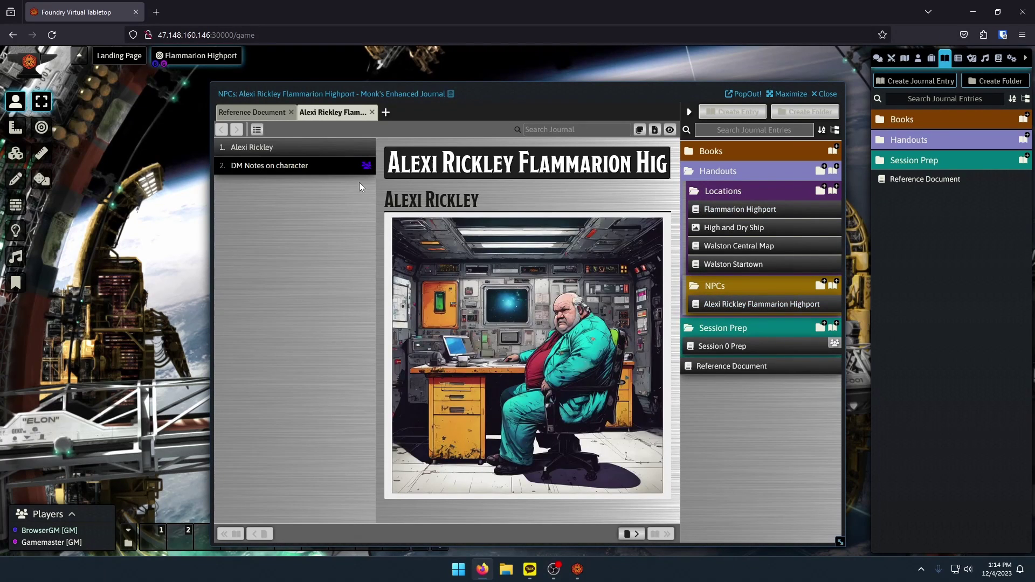
- Collapse the character entry's page list, and view the dialog for showing the entry to players without sending it
{"action": "left_click", "coordinate": [257, 130]}
{"action": "scroll", "coordinate": [539, 296], "scroll_direction": "down", "scroll_amount": 1}
{"action": "scroll", "coordinate": [593, 258], "scroll_direction": "up", "scroll_amount": 1}
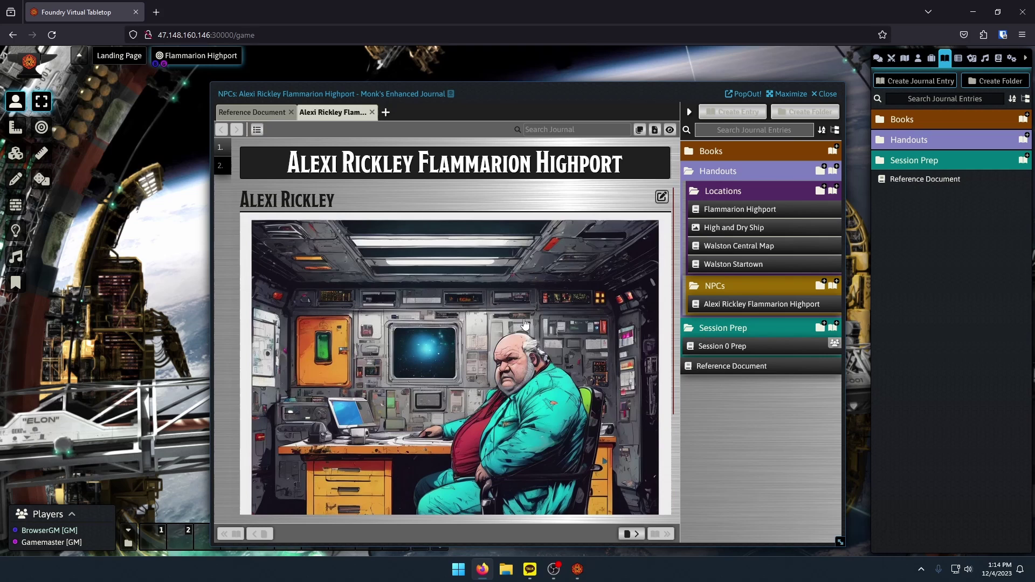
{"action": "left_click", "coordinate": [670, 130]}
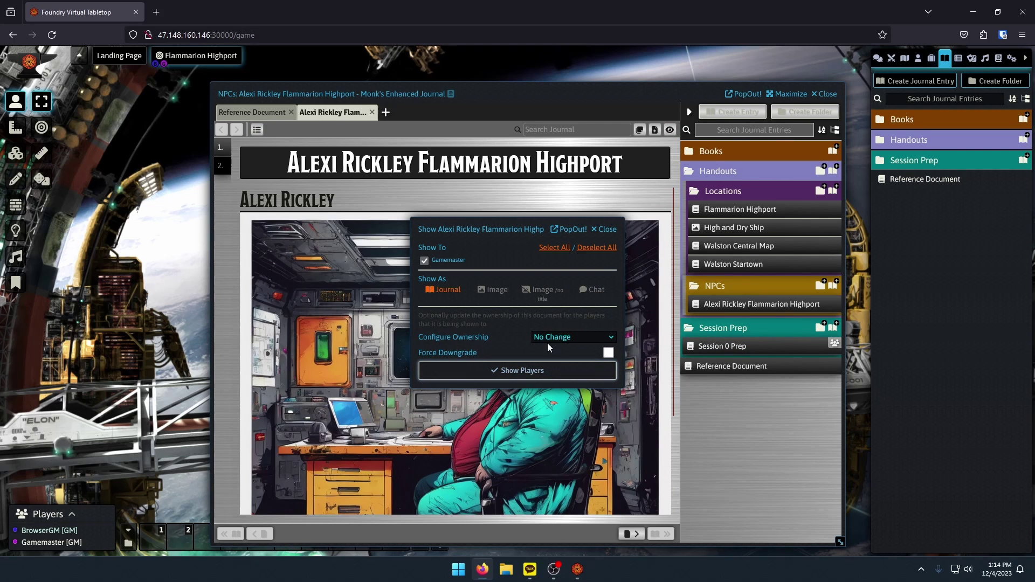
{"action": "left_click", "coordinate": [604, 229]}
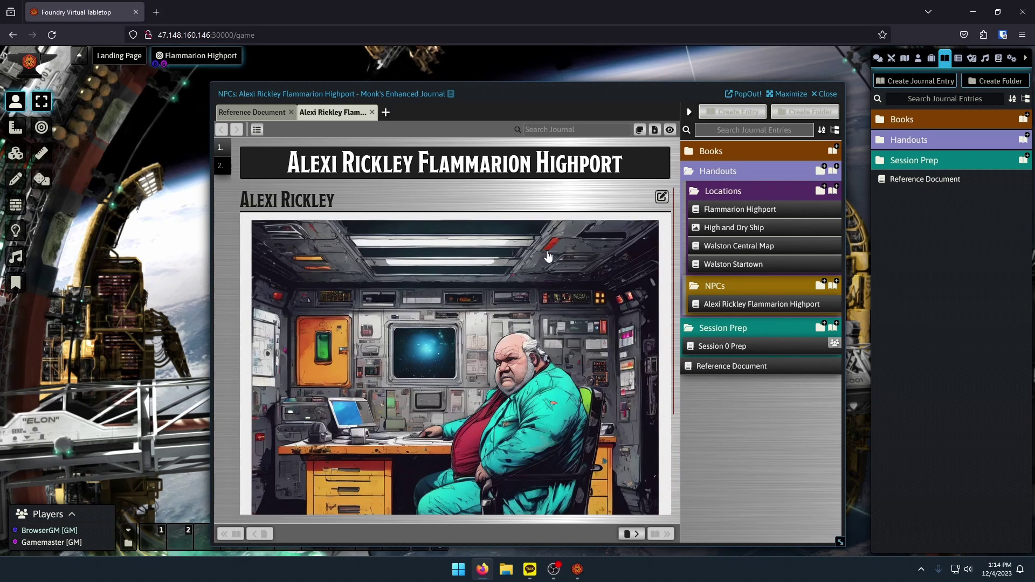
- Close the character entry and Reference Document tabs, and collapse the journal directory
{"action": "left_click", "coordinate": [372, 111]}
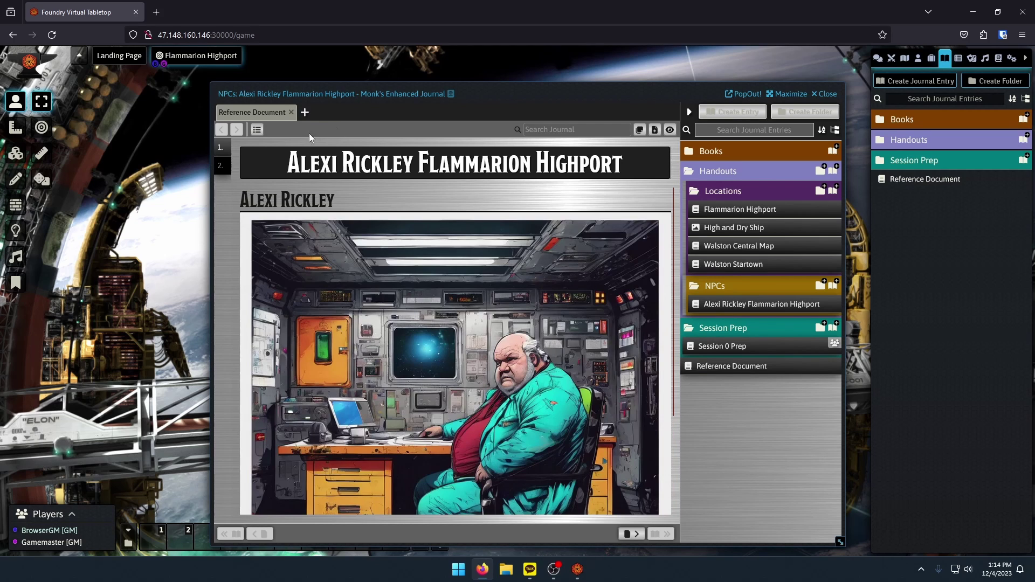
{"action": "left_click", "coordinate": [291, 112]}
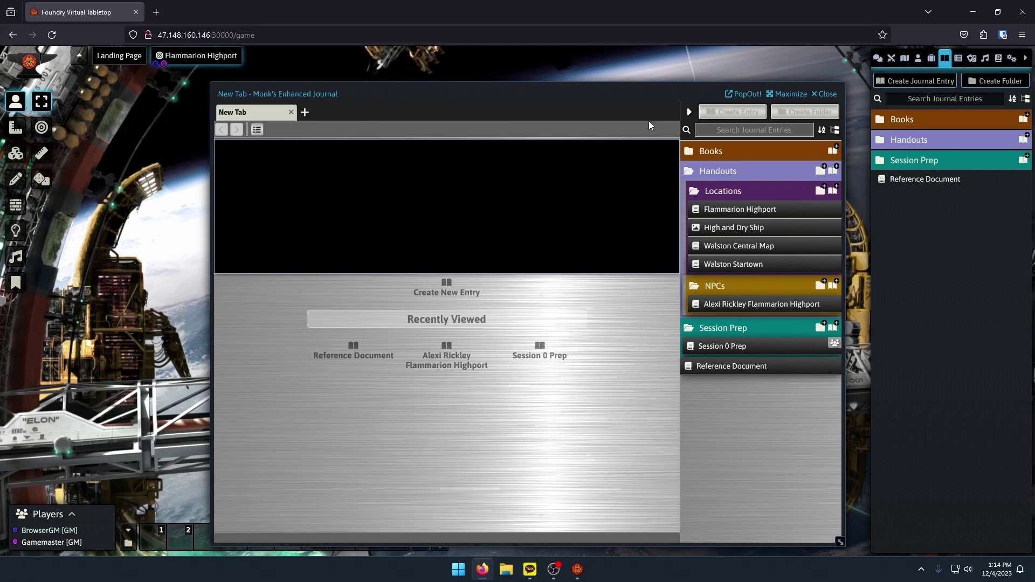
{"action": "left_click", "coordinate": [689, 112]}
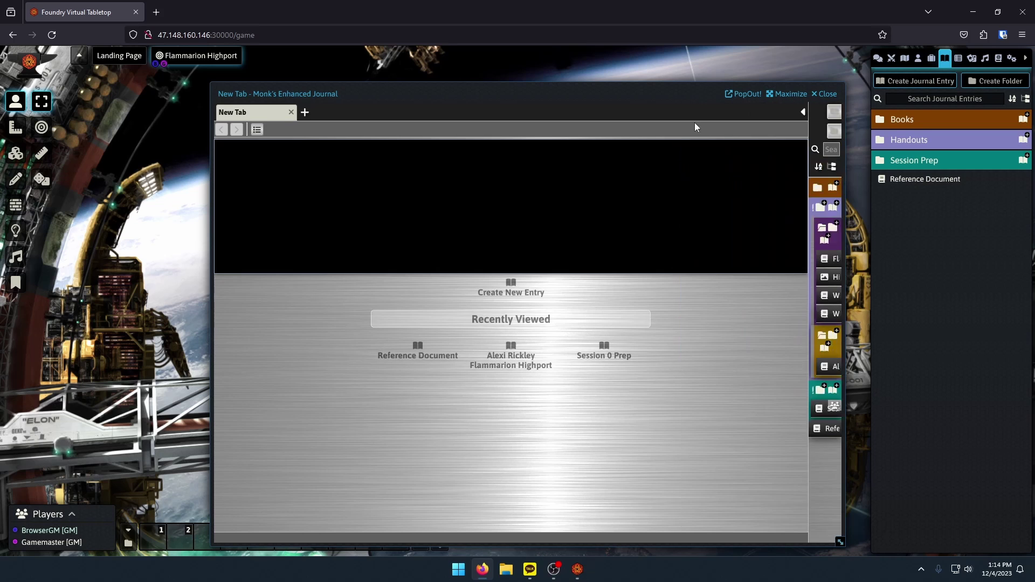
- Close the journal window and show the world's module management list
{"action": "left_click", "coordinate": [822, 95]}
{"action": "left_click", "coordinate": [1012, 58]}
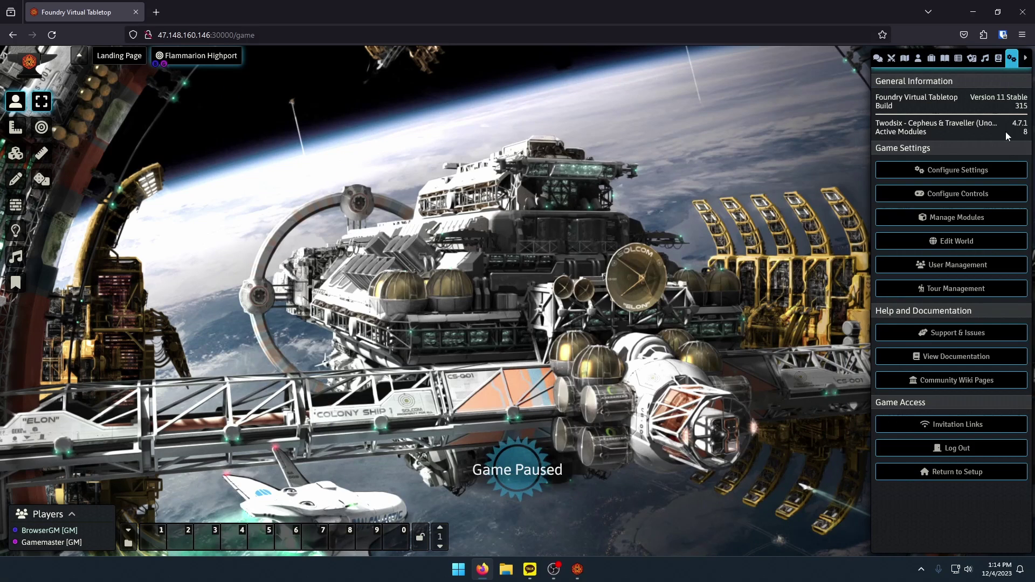
{"action": "left_click", "coordinate": [985, 220]}
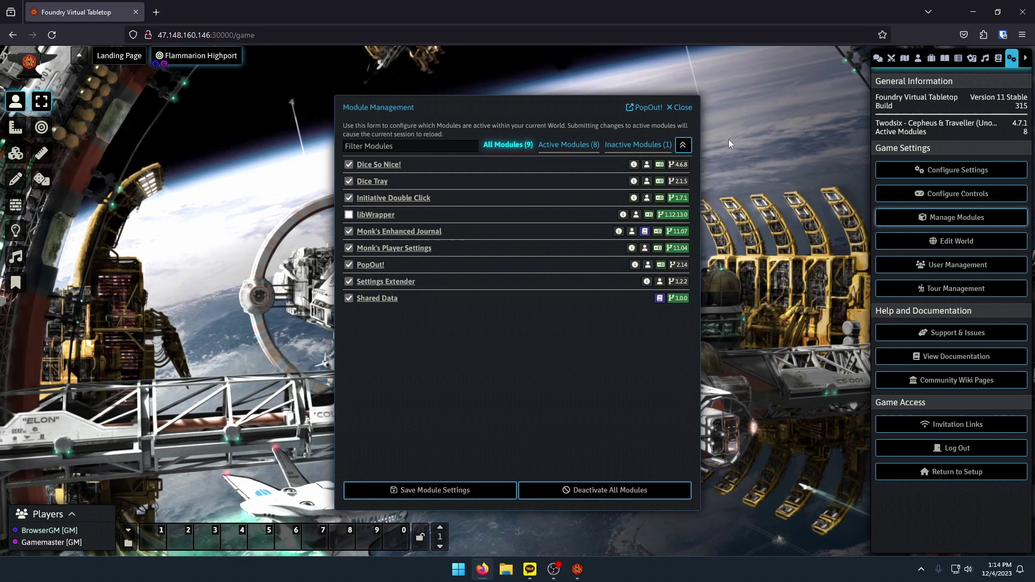
- Close the module list and show the Monk's Player Settings options in the game settings
{"action": "left_click", "coordinate": [680, 107]}
{"action": "left_click", "coordinate": [954, 170]}
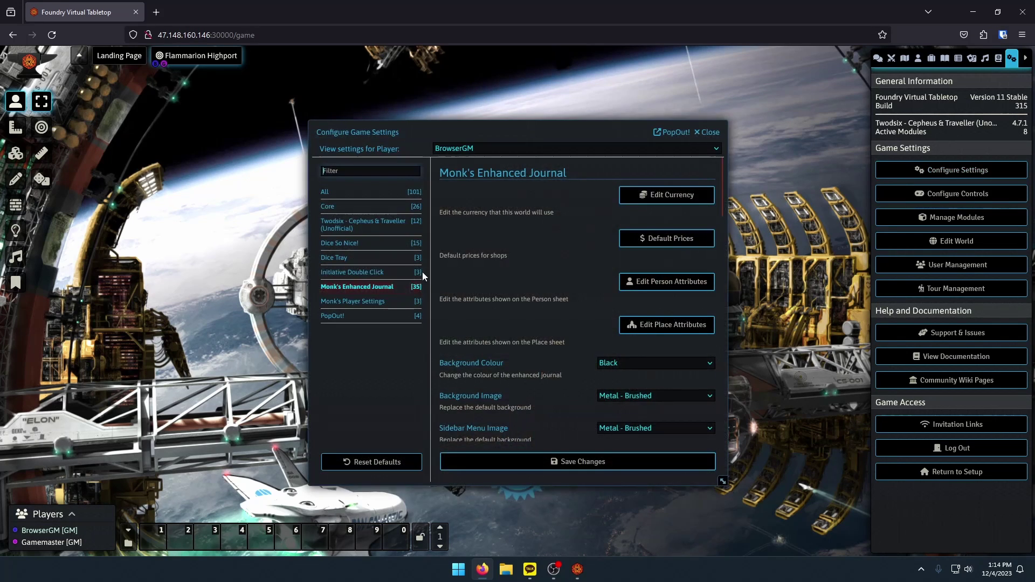
{"action": "left_click", "coordinate": [356, 302]}
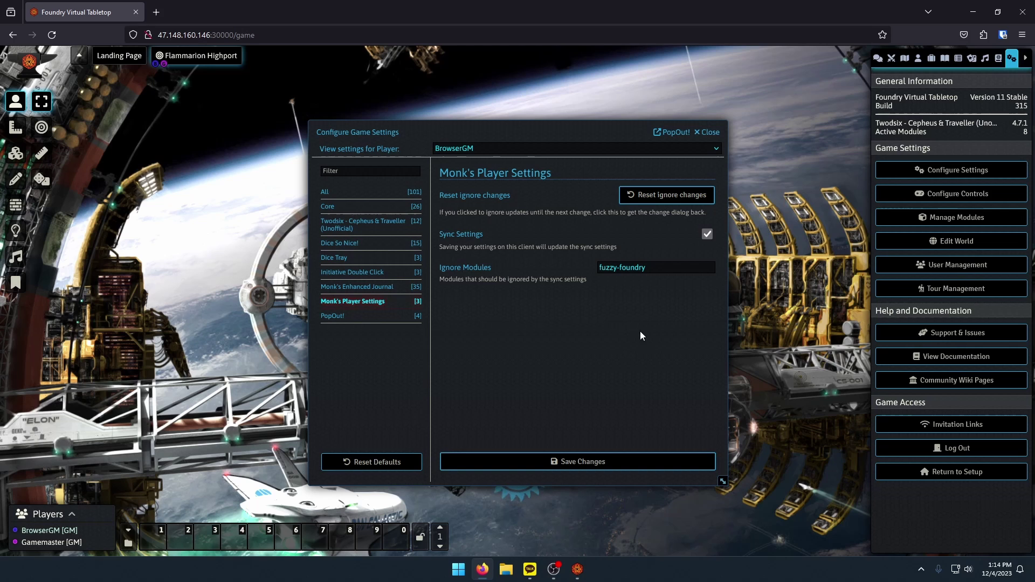
- Compare the available game settings of Gamemaster and BrowserGM by switching the viewed player between them
{"action": "left_click", "coordinate": [708, 146]}
{"action": "left_click", "coordinate": [538, 205]}
{"action": "left_click", "coordinate": [517, 149]}
{"action": "left_click", "coordinate": [483, 189]}
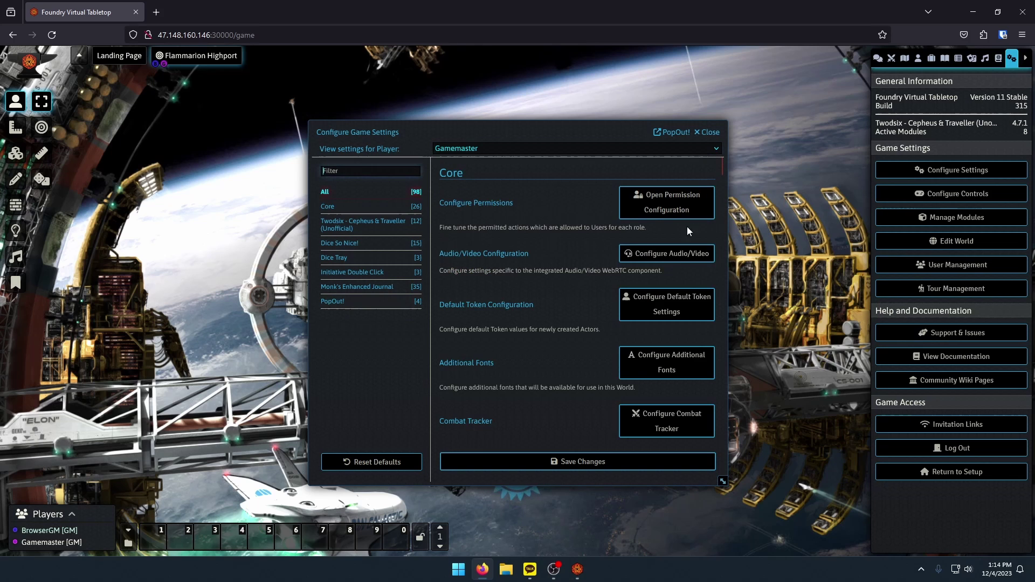
{"action": "left_click", "coordinate": [498, 149]}
{"action": "left_click", "coordinate": [461, 175]}
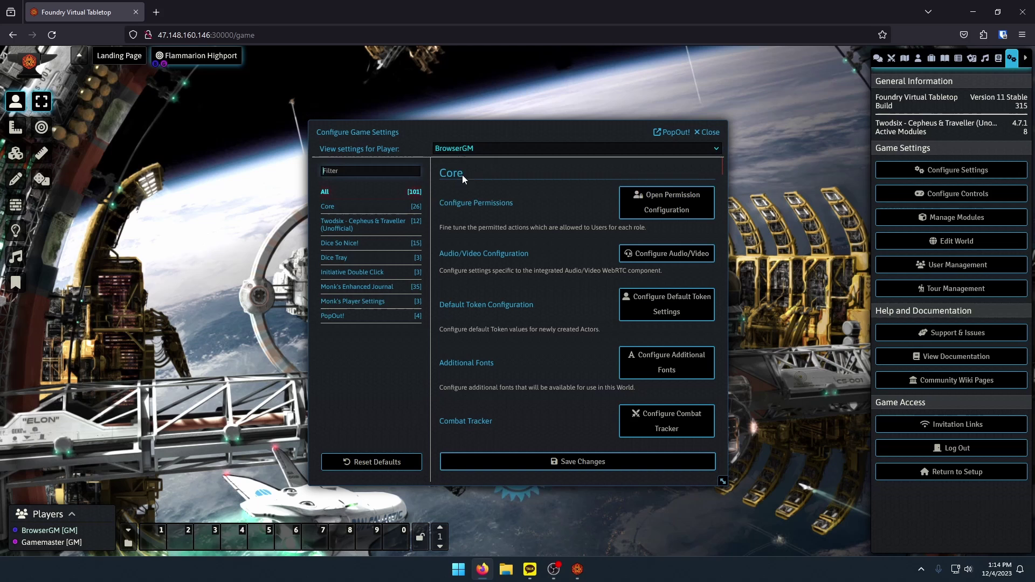
{"action": "left_click", "coordinate": [485, 149]}
{"action": "left_click", "coordinate": [475, 178]}
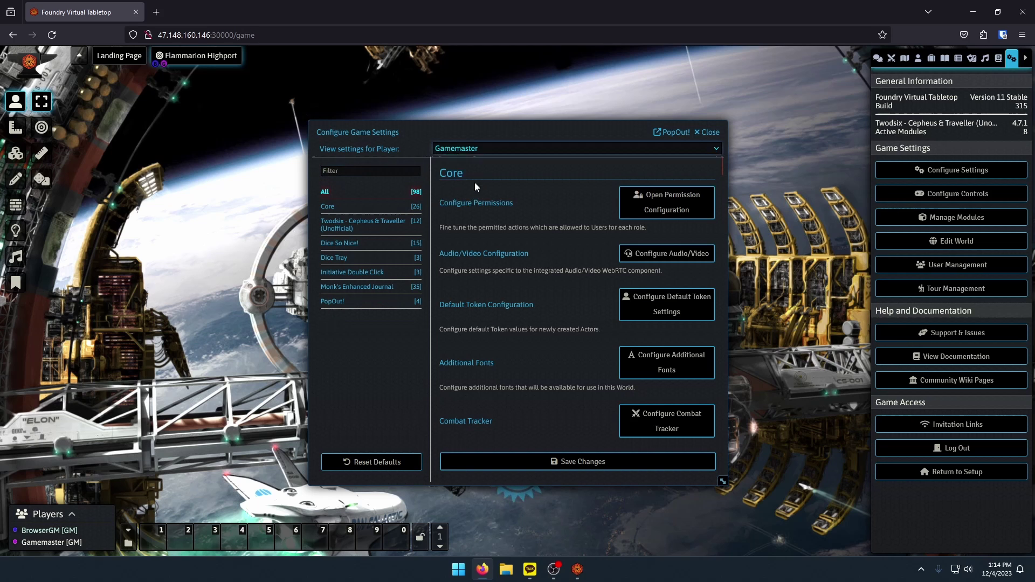
{"action": "scroll", "coordinate": [545, 238], "scroll_direction": "down", "scroll_amount": 4}
{"action": "scroll", "coordinate": [551, 270], "scroll_direction": "up", "scroll_amount": 4}
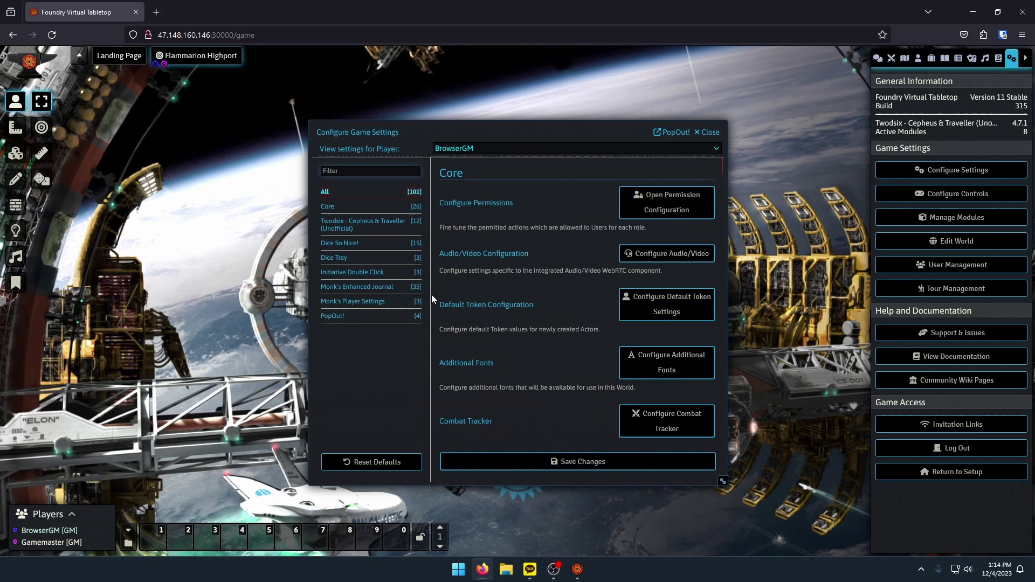
- Review Monk's Player Settings for BrowserGM, switch the viewed player to Gamemaster, and close the game settings without saving
{"action": "left_click", "coordinate": [353, 302]}
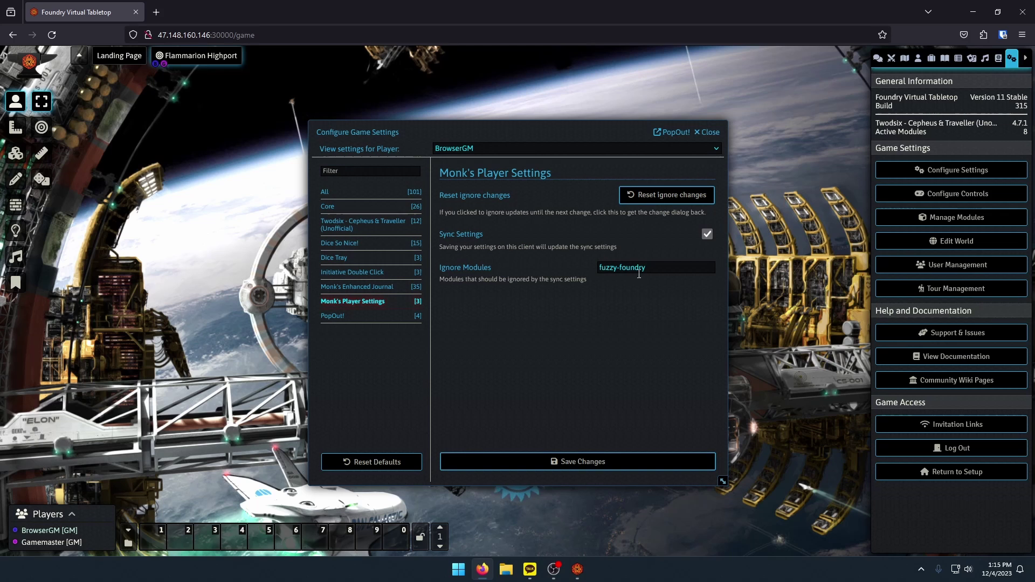
{"action": "left_click", "coordinate": [485, 148]}
{"action": "left_click", "coordinate": [490, 192]}
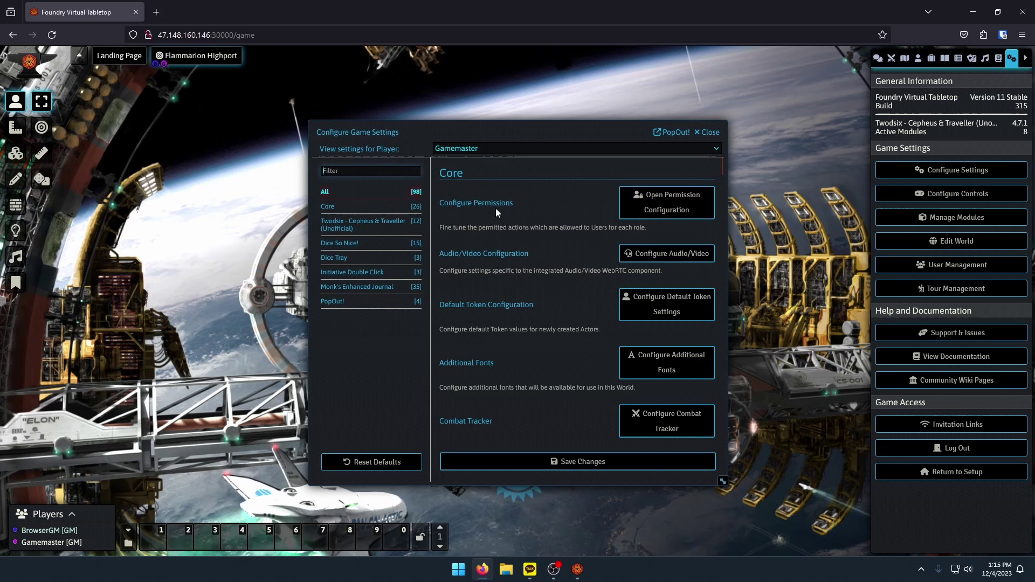
{"action": "left_click", "coordinate": [708, 132]}
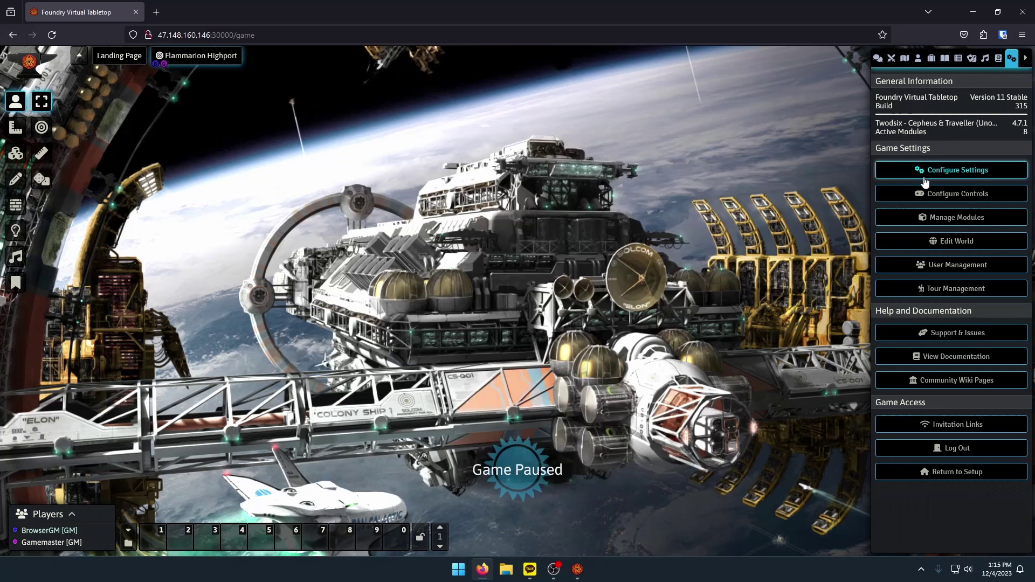
- Review the world's module list, close it, and show the journal directory
{"action": "left_click", "coordinate": [958, 218]}
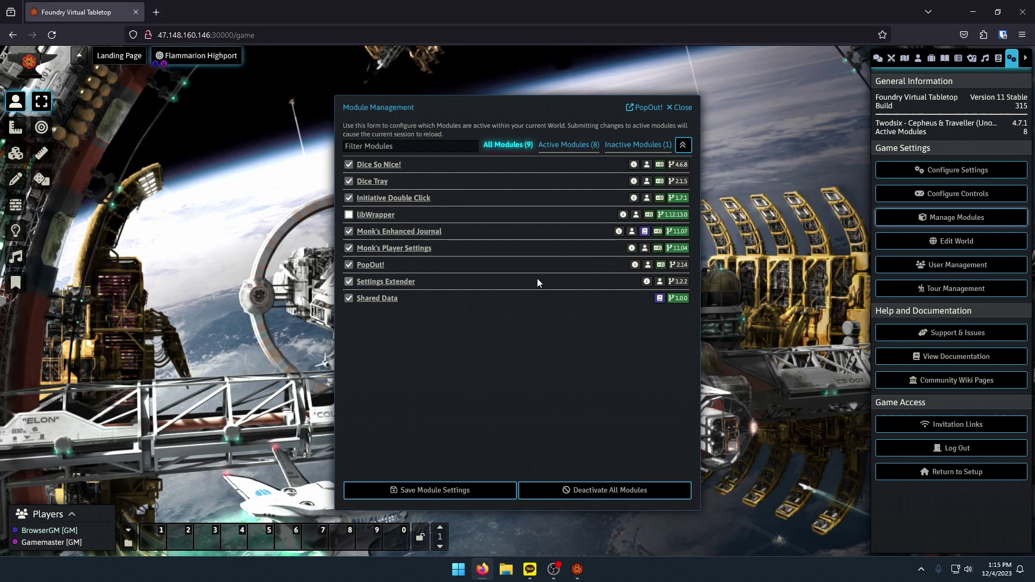
{"action": "left_click", "coordinate": [680, 107]}
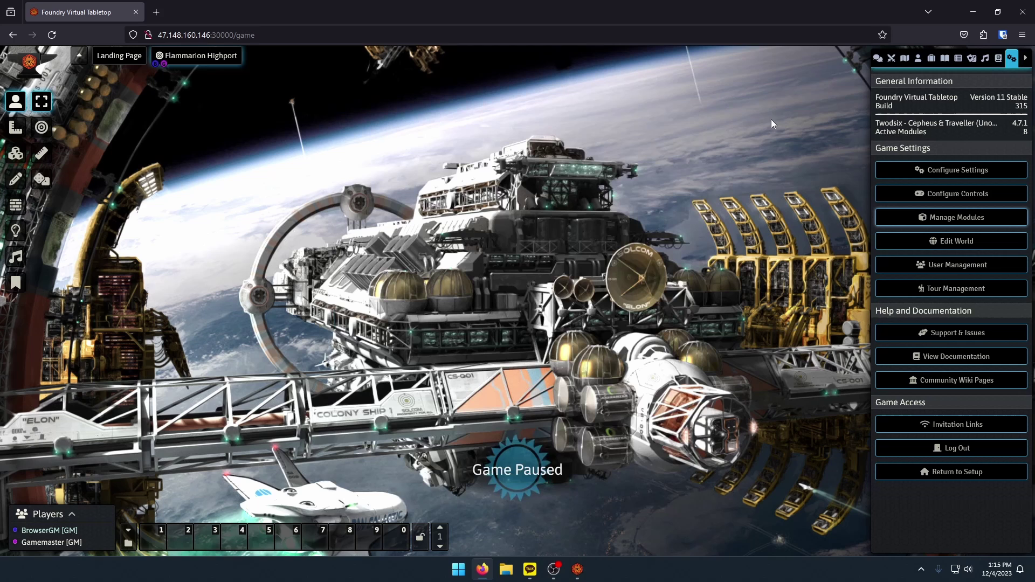
{"action": "left_click", "coordinate": [945, 58]}
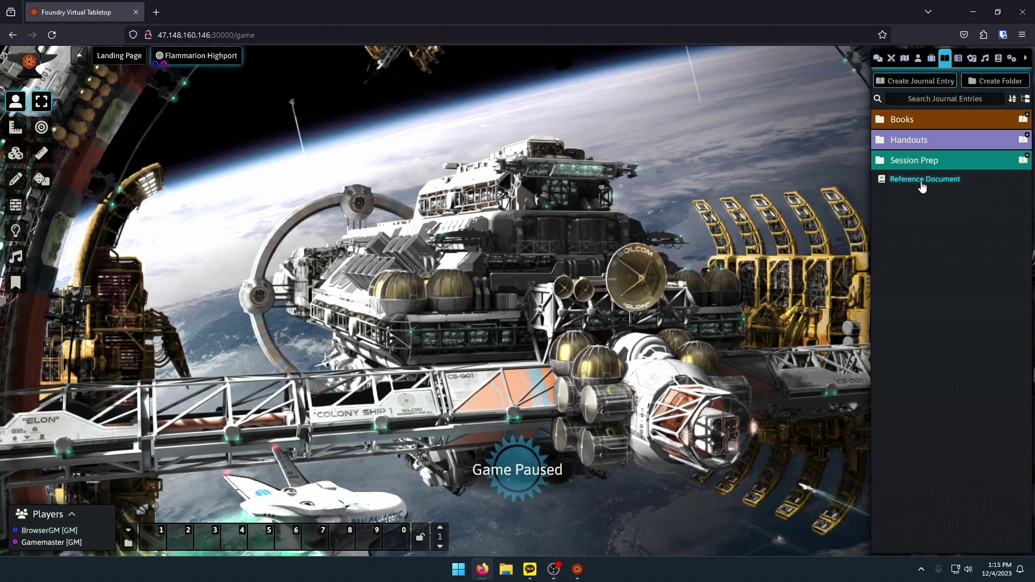
- Switch to the Foundry Virtual Tabletop desktop app and delete the initiative roll message from the chat log
{"action": "mouse_move", "coordinate": [577, 572]}
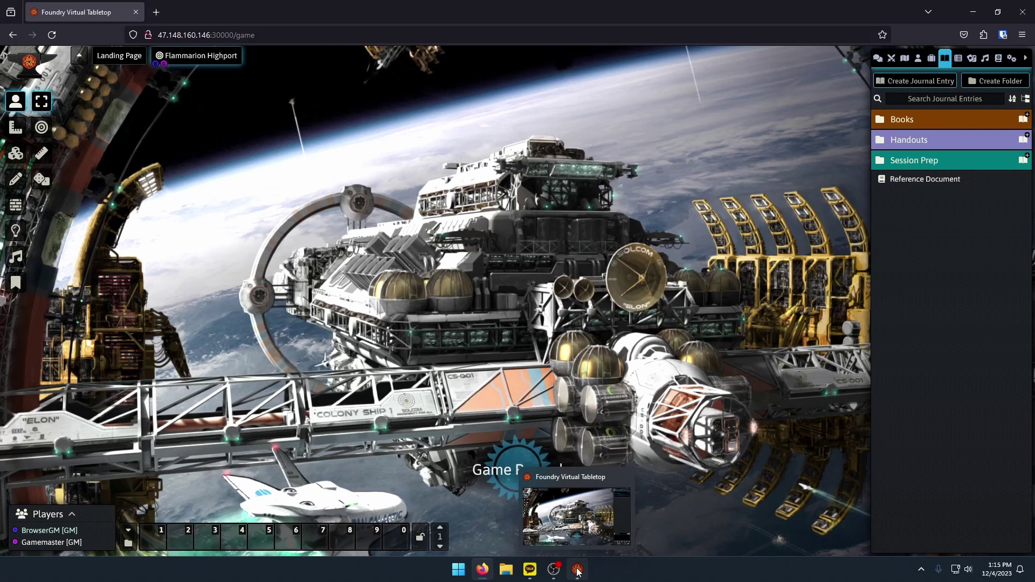
{"action": "left_click", "coordinate": [577, 572]}
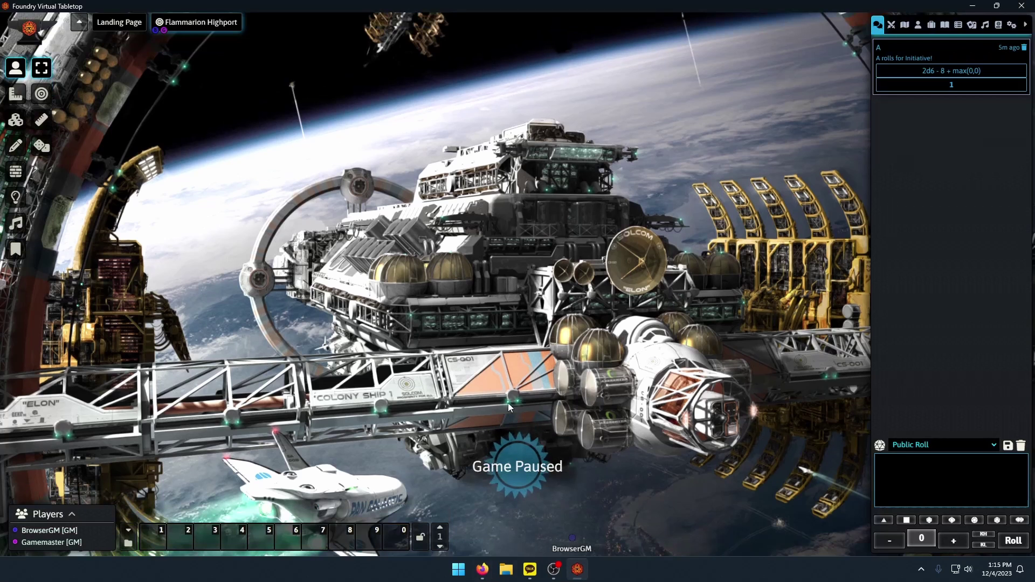
{"action": "left_click", "coordinate": [1025, 48]}
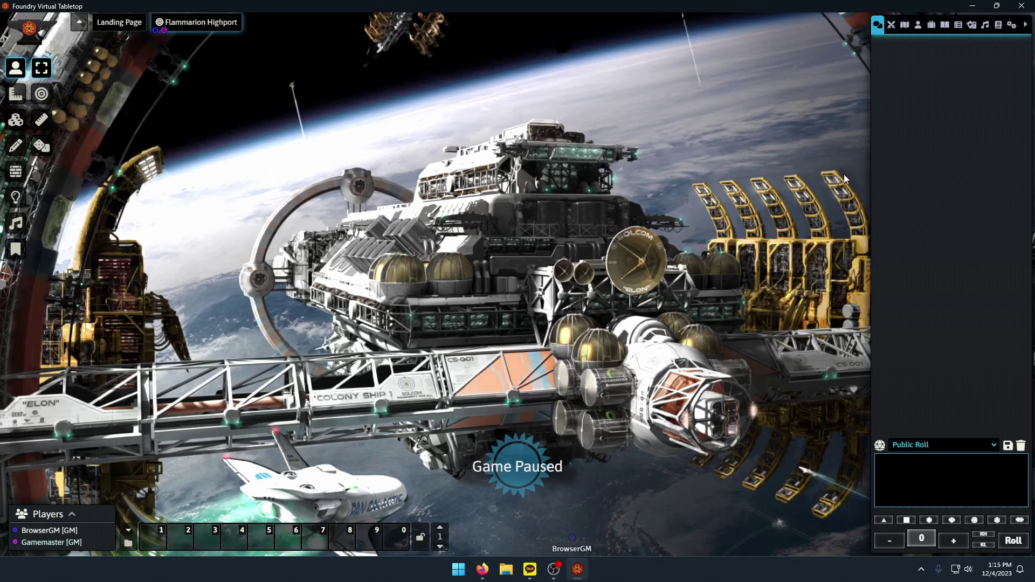
- Open the Reference Document journal, try to pop it out of the desktop app, and close it
{"action": "left_click", "coordinate": [931, 24]}
{"action": "left_click", "coordinate": [944, 24]}
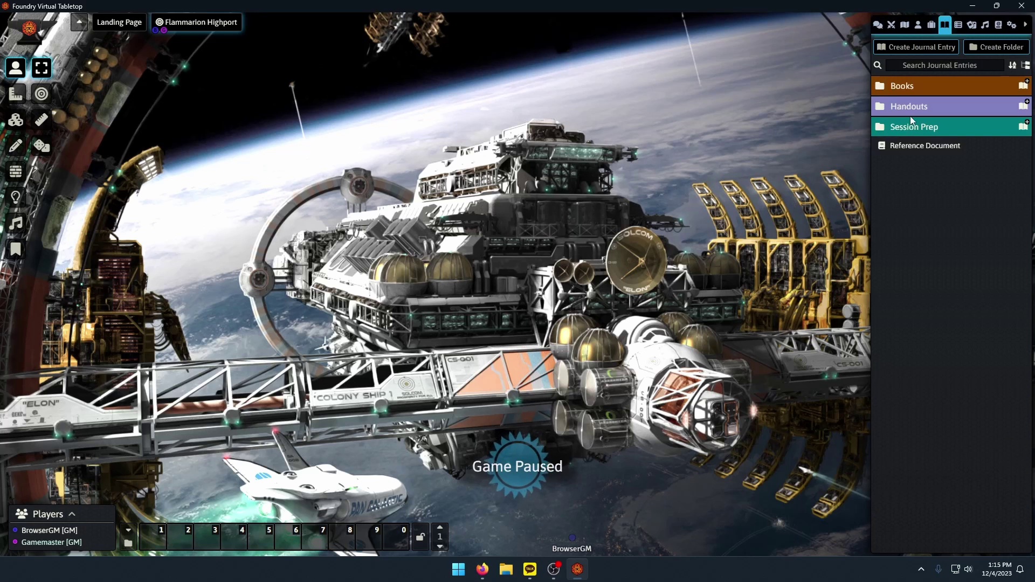
{"action": "left_click", "coordinate": [922, 147]}
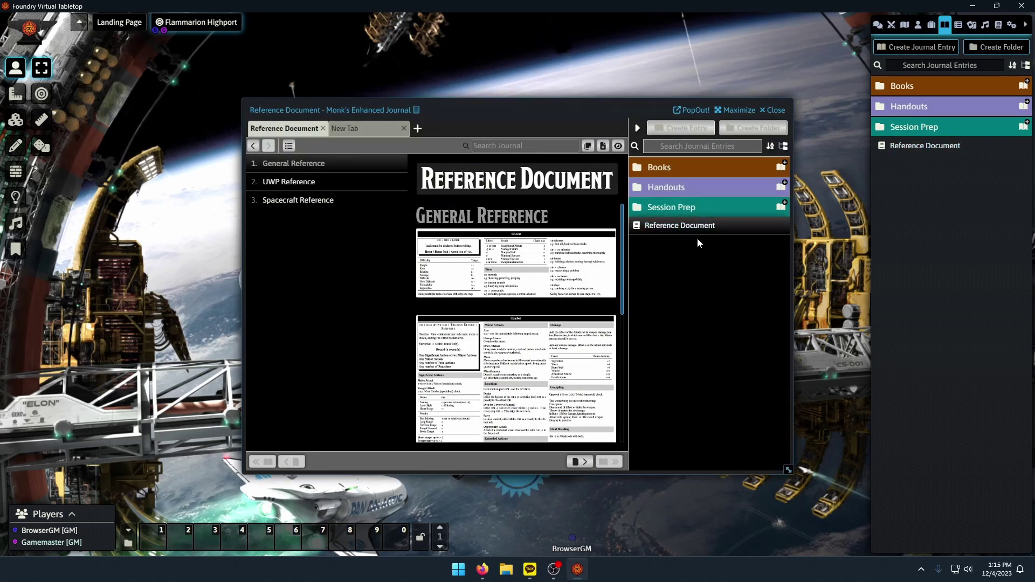
{"action": "left_click", "coordinate": [684, 110]}
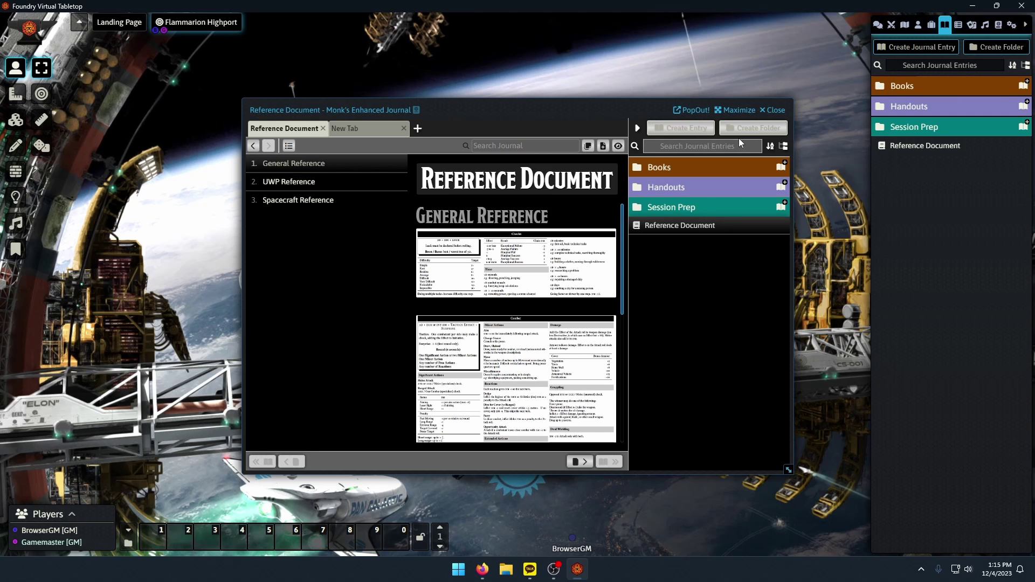
{"action": "left_click", "coordinate": [775, 110]}
- Switch back to Firefox and pop the Reference Document journal out into its own window, placed slightly lower over the scene
{"action": "left_click", "coordinate": [973, 5]}
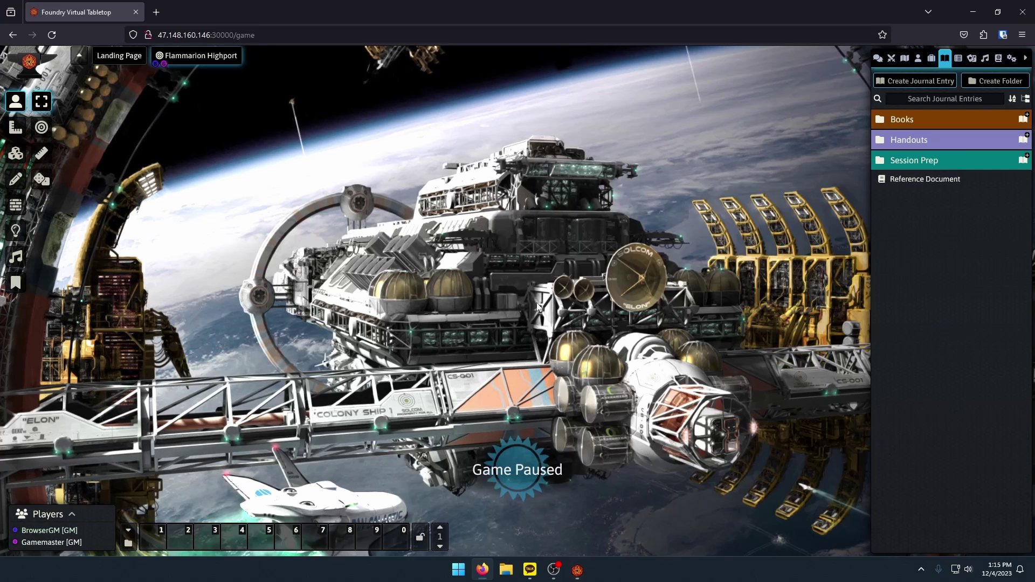
{"action": "left_click", "coordinate": [925, 179]}
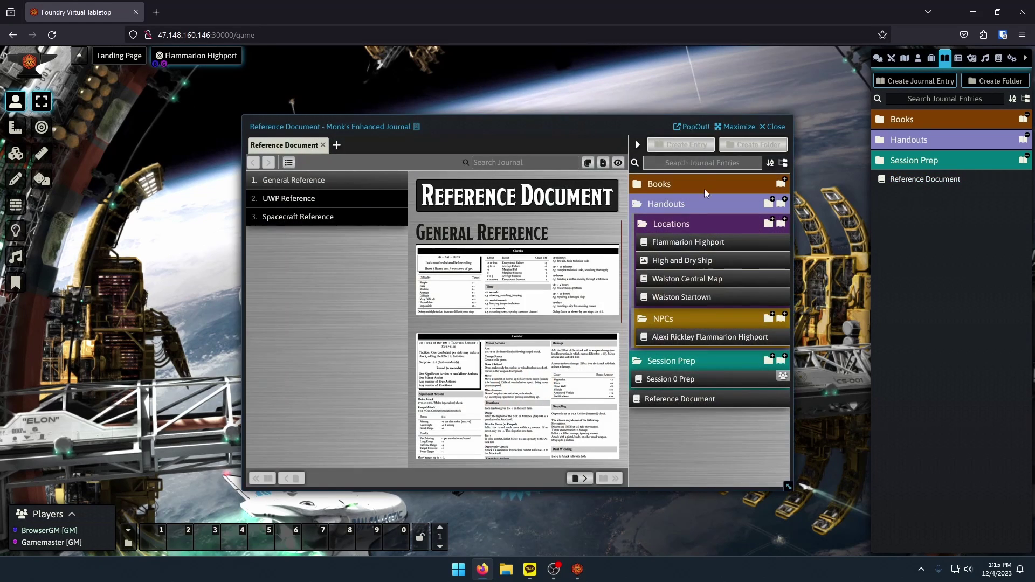
{"action": "left_click", "coordinate": [690, 127]}
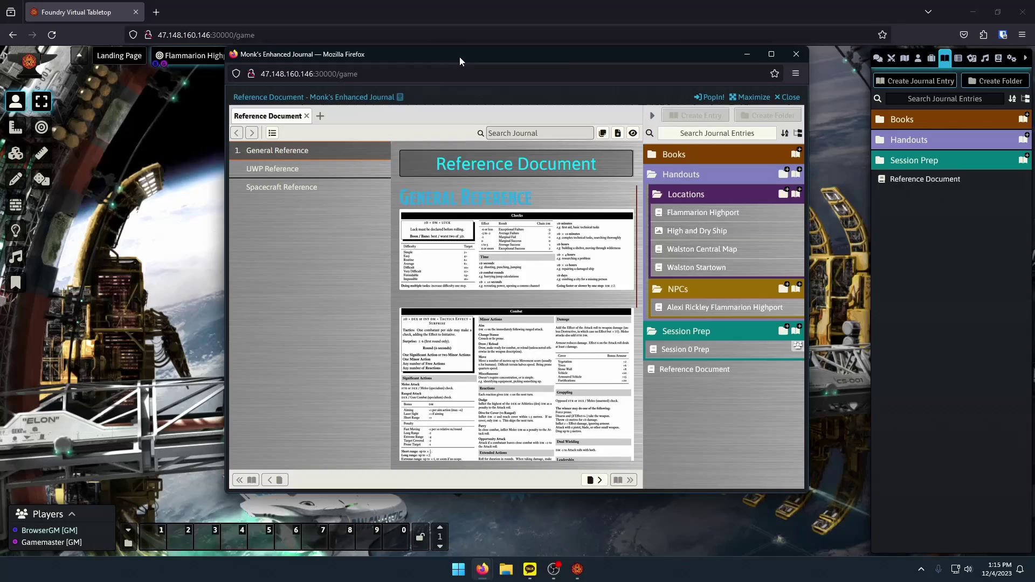
{"action": "left_click_drag", "start_coordinate": [459, 57], "coordinate": [470, 89]}
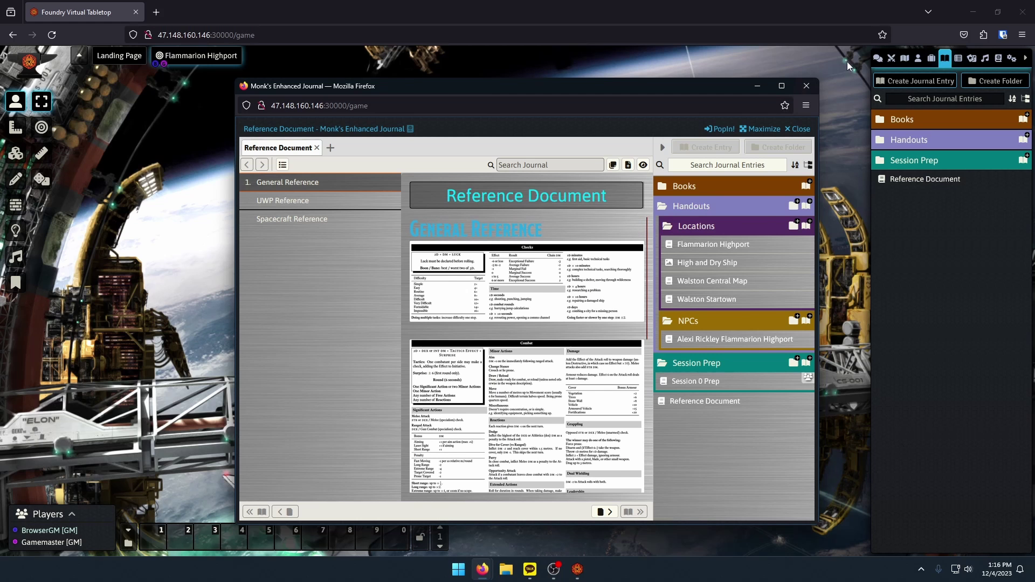
- Open actor A's character sheet, pop it out into a separate, repositioned window, and close it
{"action": "left_click", "coordinate": [918, 57]}
{"action": "double_click", "coordinate": [901, 118]}
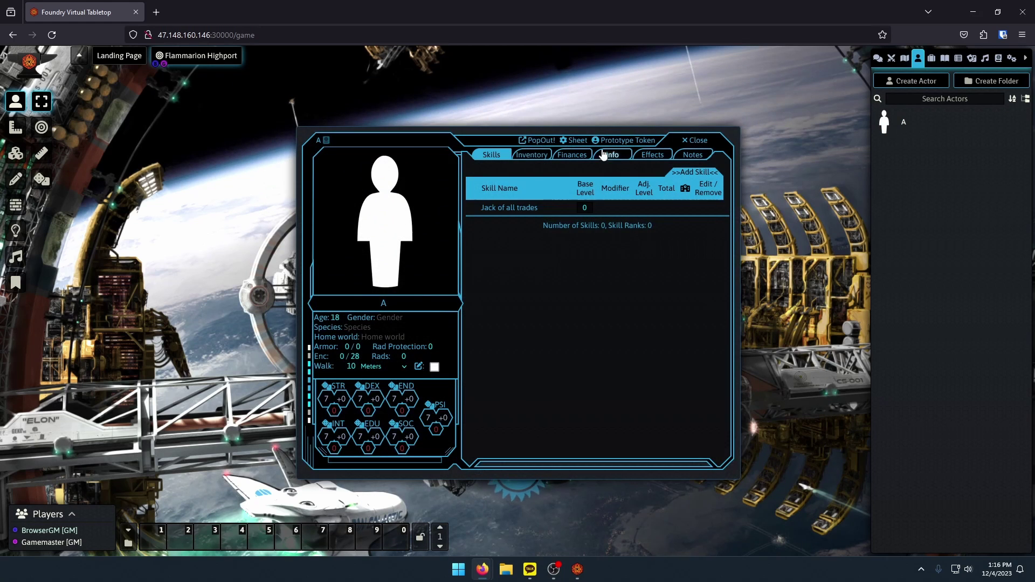
{"action": "left_click", "coordinate": [537, 141]}
{"action": "left_click_drag", "start_coordinate": [487, 65], "coordinate": [553, 128]}
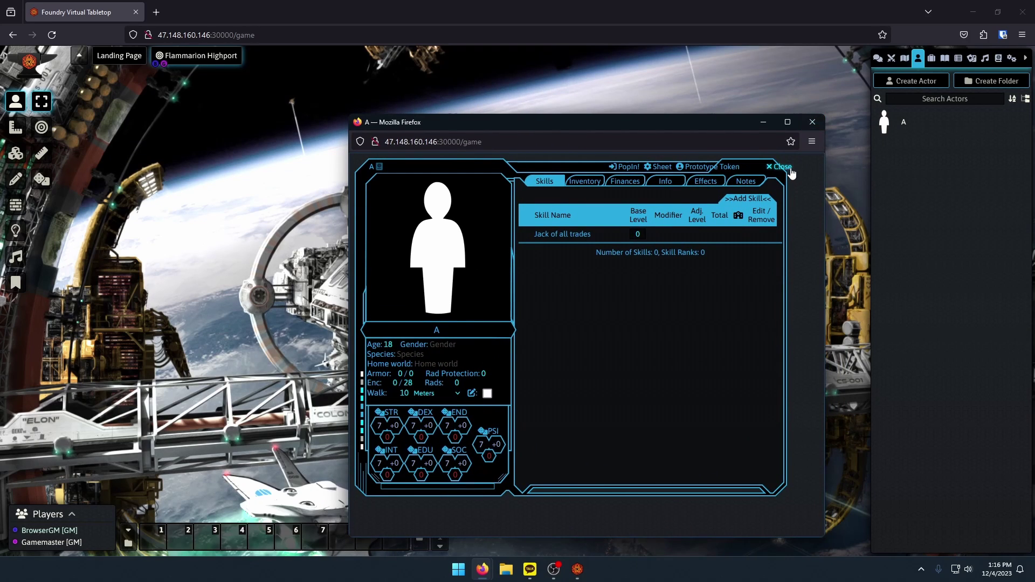
{"action": "left_click", "coordinate": [790, 169]}
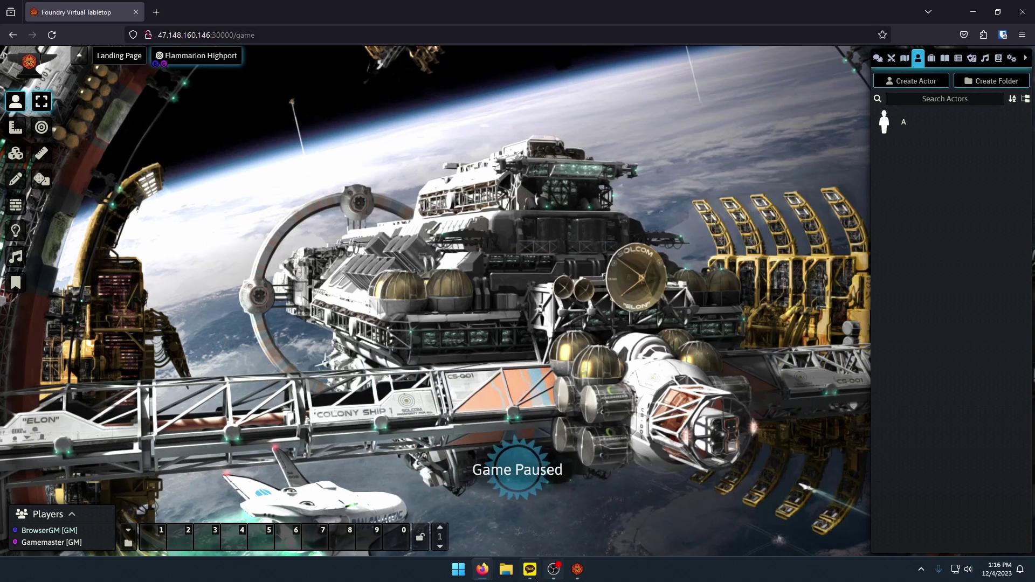
- Bring the popped-out Monk's Enhanced Journal window to the front and close it
{"action": "mouse_move", "coordinate": [482, 568]}
{"action": "left_click", "coordinate": [539, 507]}
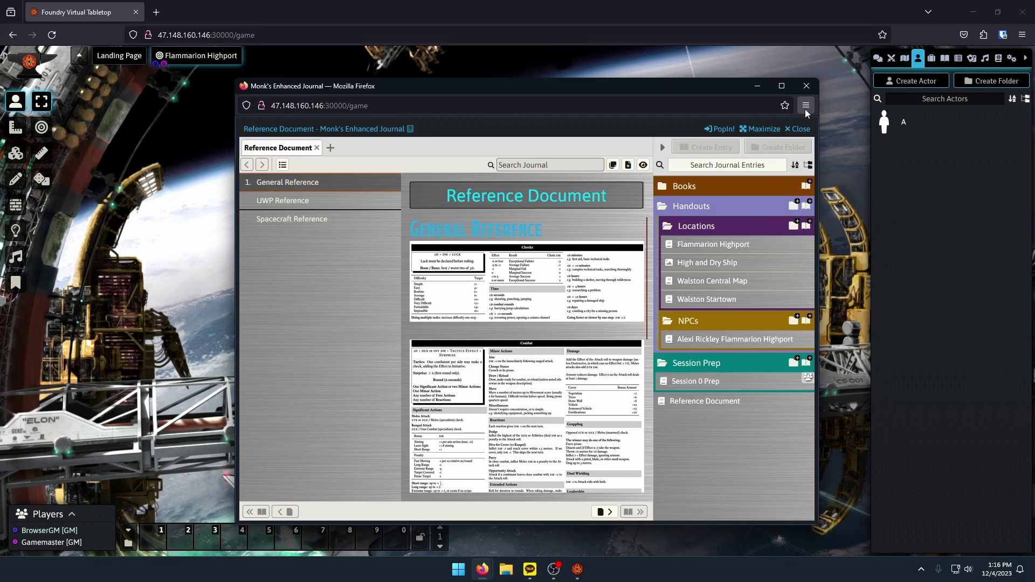
{"action": "left_click", "coordinate": [807, 85]}
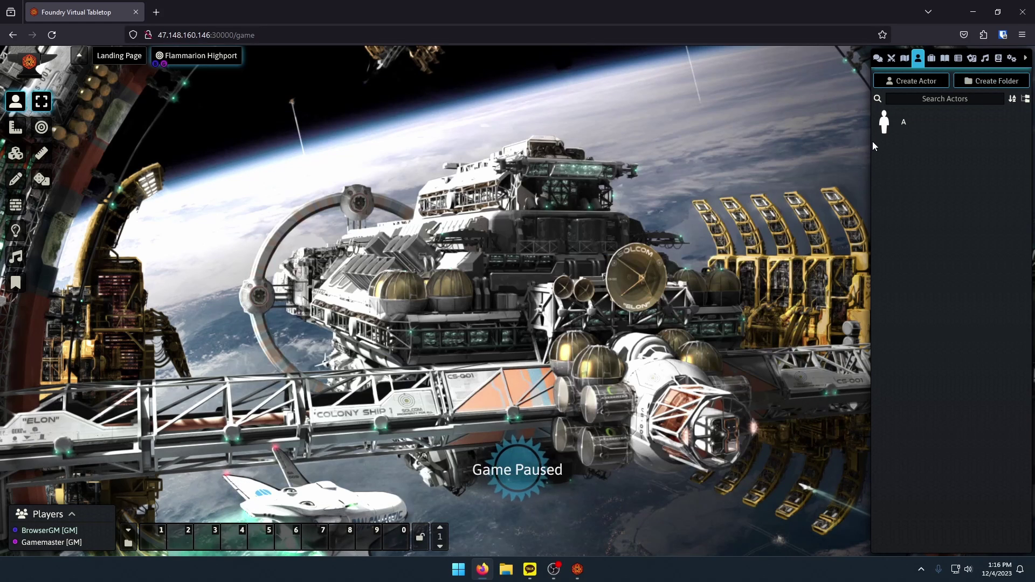
- Review the Settings Extender and Shared Data entries in the world's module list, and close the list
{"action": "left_click", "coordinate": [1012, 58]}
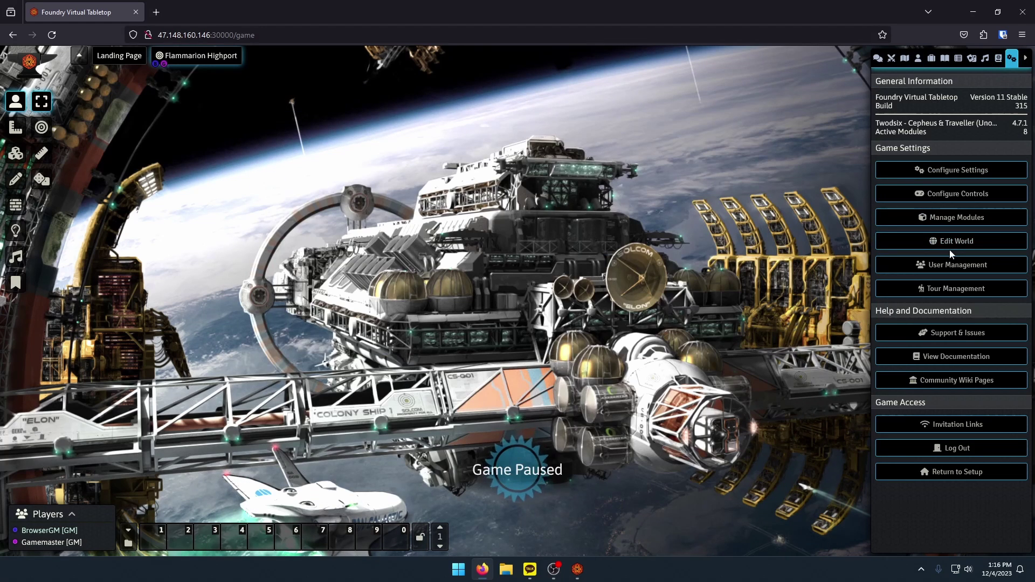
{"action": "left_click", "coordinate": [949, 218]}
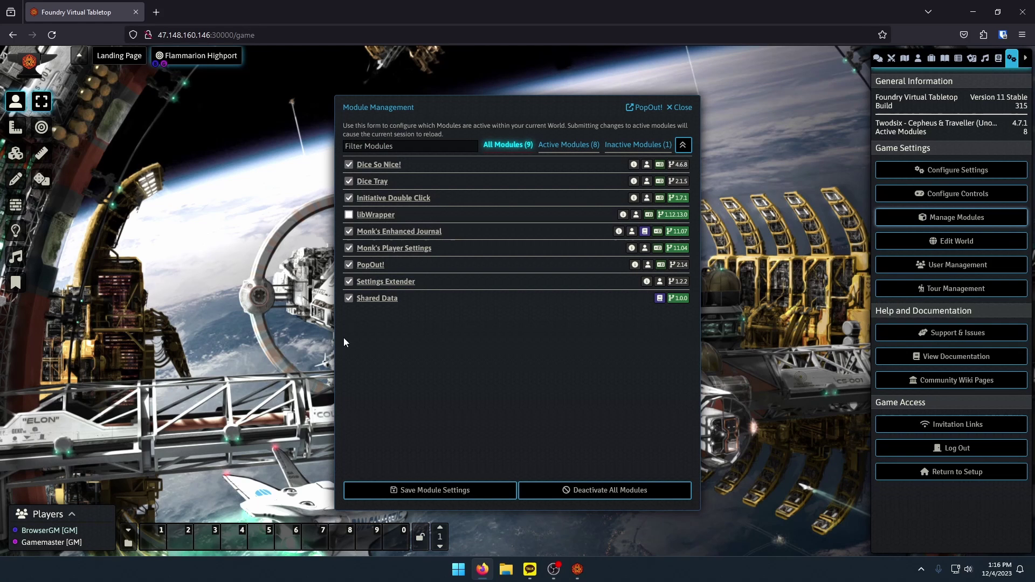
{"action": "left_click", "coordinate": [680, 108]}
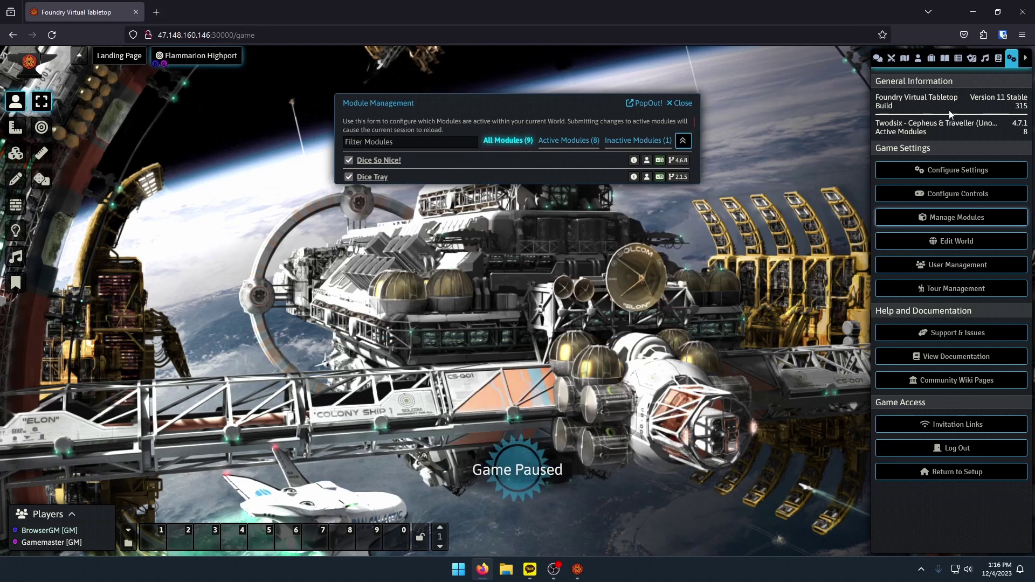
- Open the MGT2 Skill Package compendium from SharedData, examine its skill list, close it, and reopen it
{"action": "left_click", "coordinate": [999, 58]}
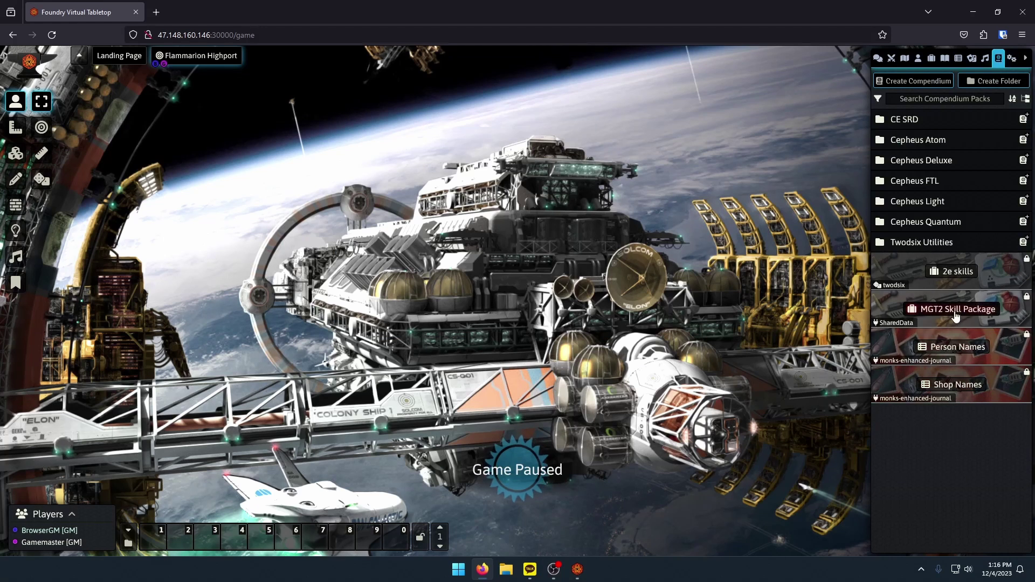
{"action": "left_click", "coordinate": [969, 317]}
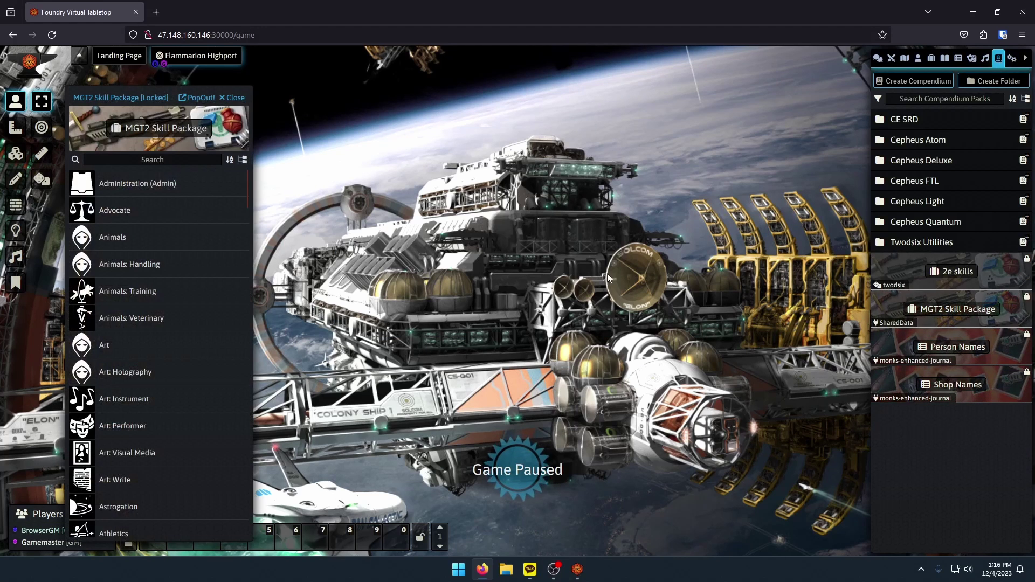
{"action": "scroll", "coordinate": [99, 233], "scroll_direction": "down", "scroll_amount": 5}
{"action": "scroll", "coordinate": [99, 233], "scroll_direction": "down", "scroll_amount": 8}
{"action": "scroll", "coordinate": [144, 245], "scroll_direction": "up", "scroll_amount": 15}
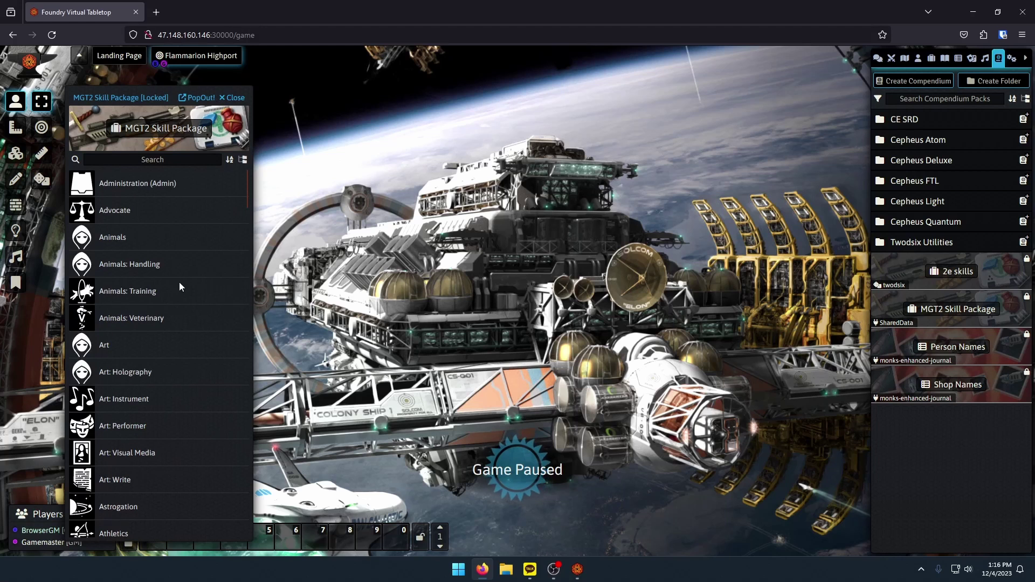
{"action": "left_click", "coordinate": [235, 98]}
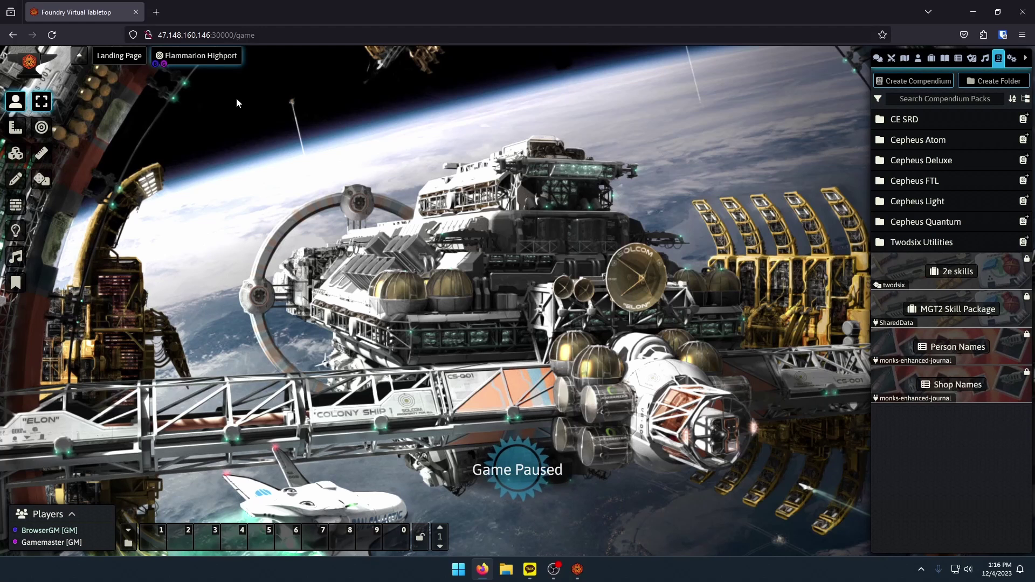
{"action": "left_click", "coordinate": [952, 309]}
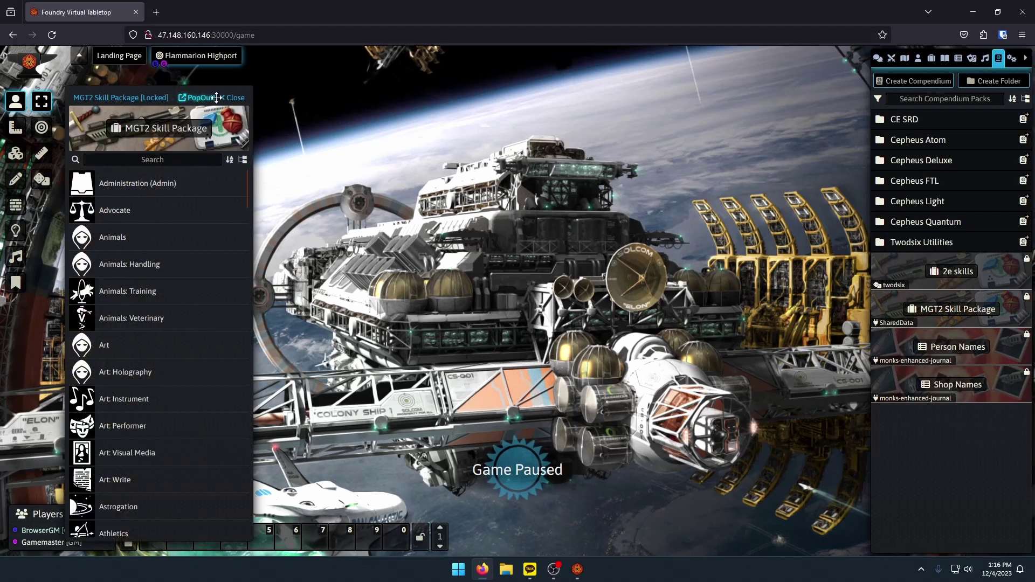
- Close the MGT2 Skill Package compendium and bring up the world's list of actors
{"action": "left_click", "coordinate": [235, 96]}
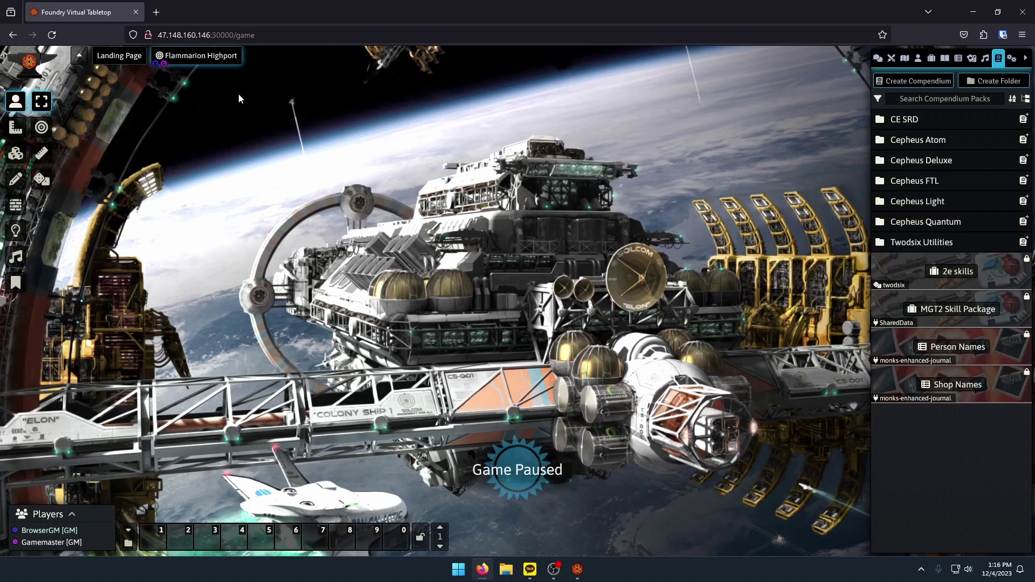
{"action": "left_click", "coordinate": [890, 61]}
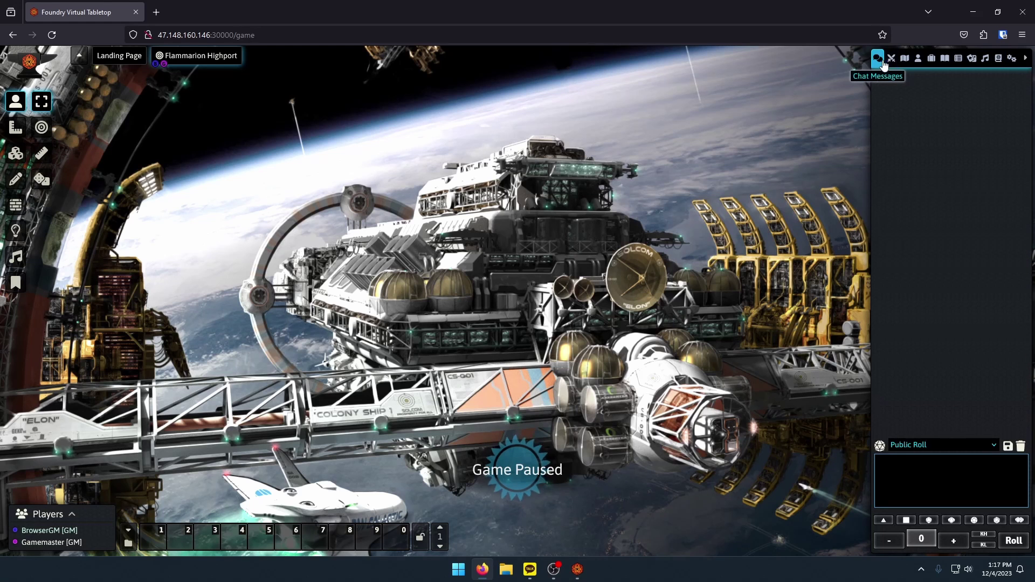
{"action": "left_click", "coordinate": [904, 58]}
{"action": "left_click", "coordinate": [918, 61]}
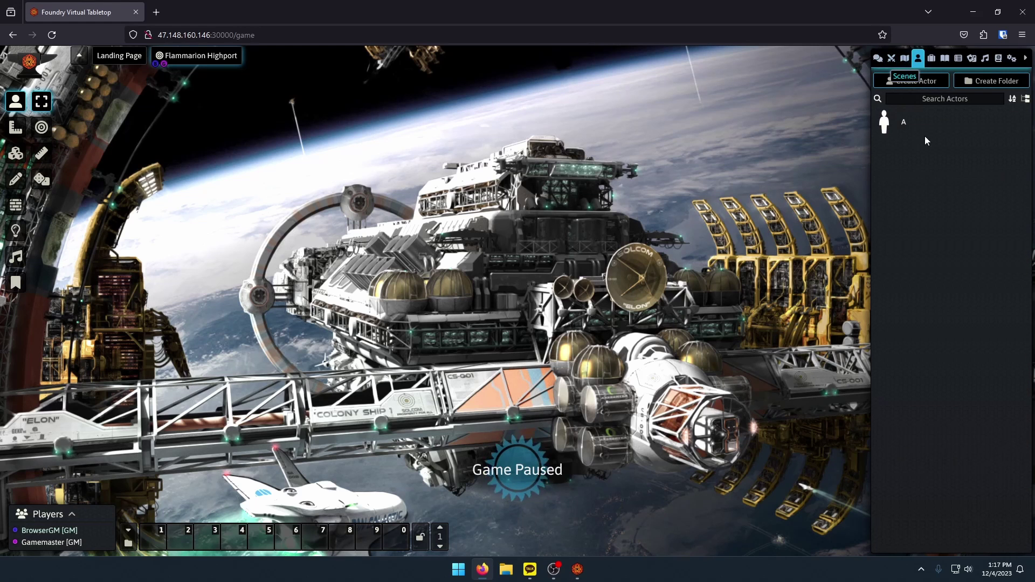
- Check actor A's character sheet, close it, and delete the actor from the world
{"action": "left_click", "coordinate": [907, 125]}
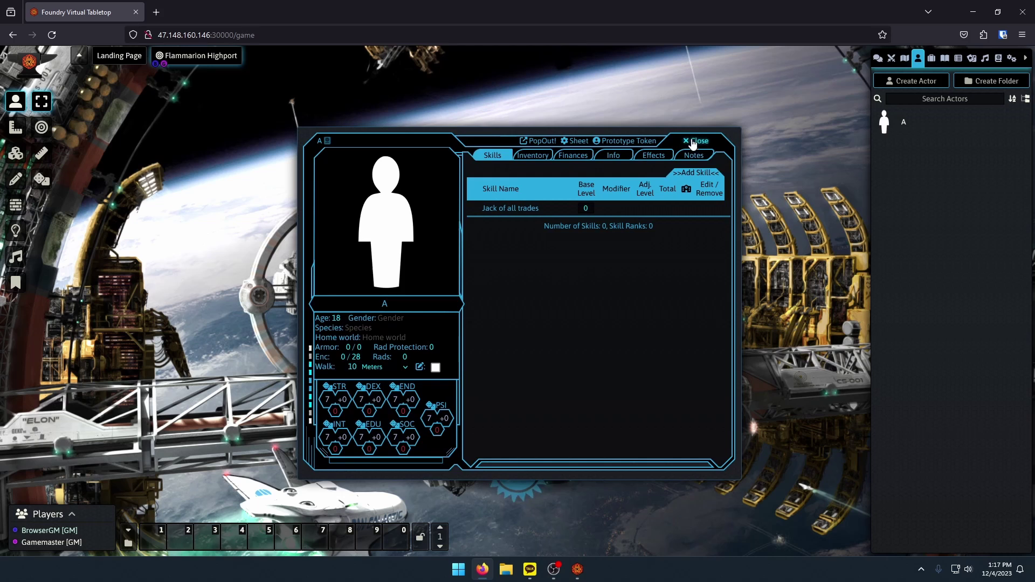
{"action": "left_click", "coordinate": [695, 140]}
{"action": "right_click", "coordinate": [908, 122]}
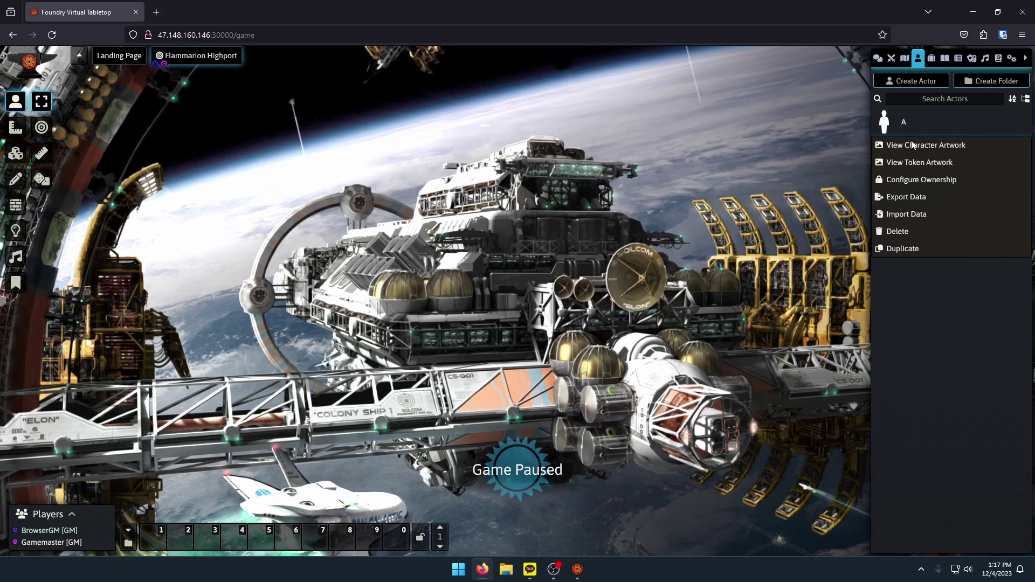
{"action": "left_click", "coordinate": [914, 232]}
{"action": "left_click", "coordinate": [739, 174]}
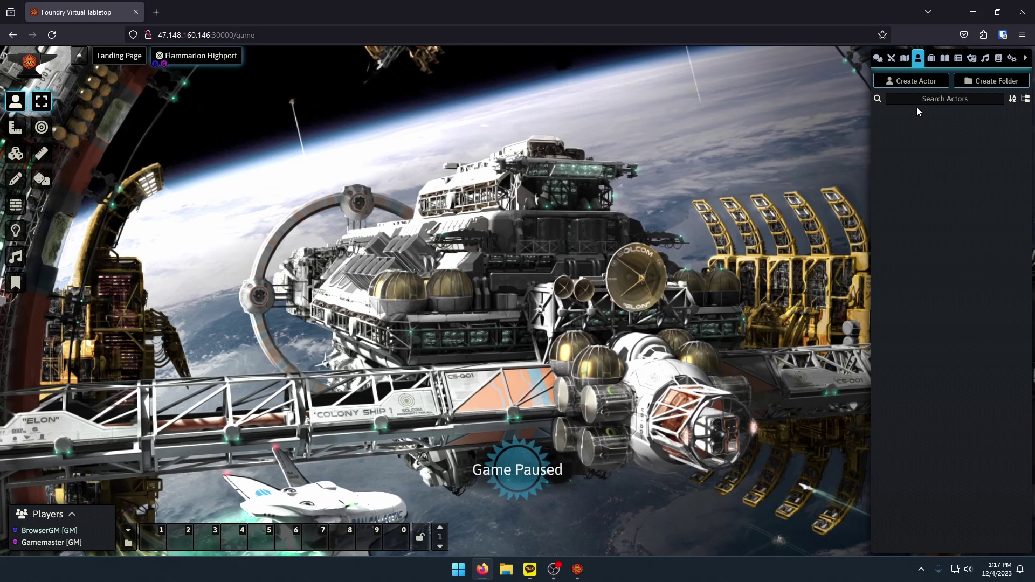
{"action": "left_click", "coordinate": [905, 59]}
{"action": "left_click", "coordinate": [891, 58]}
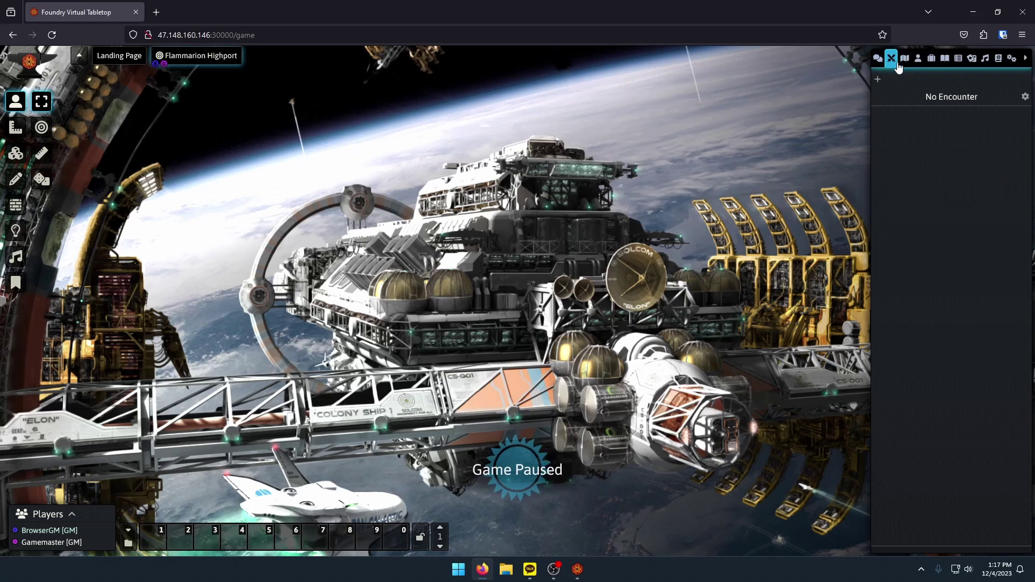
{"action": "left_click", "coordinate": [905, 58]}
{"action": "left_click", "coordinate": [878, 58]}
{"action": "left_click", "coordinate": [918, 58]}
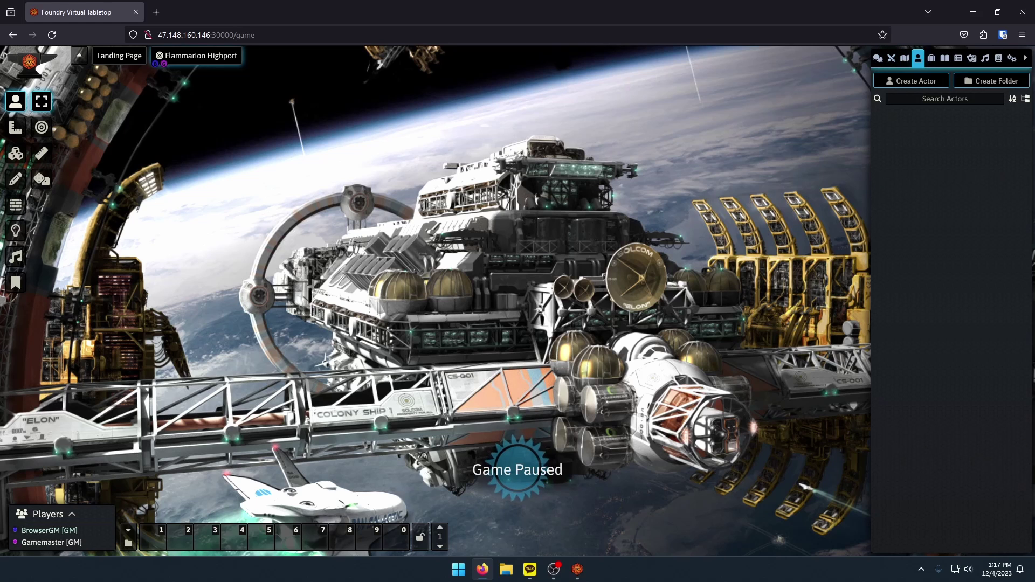